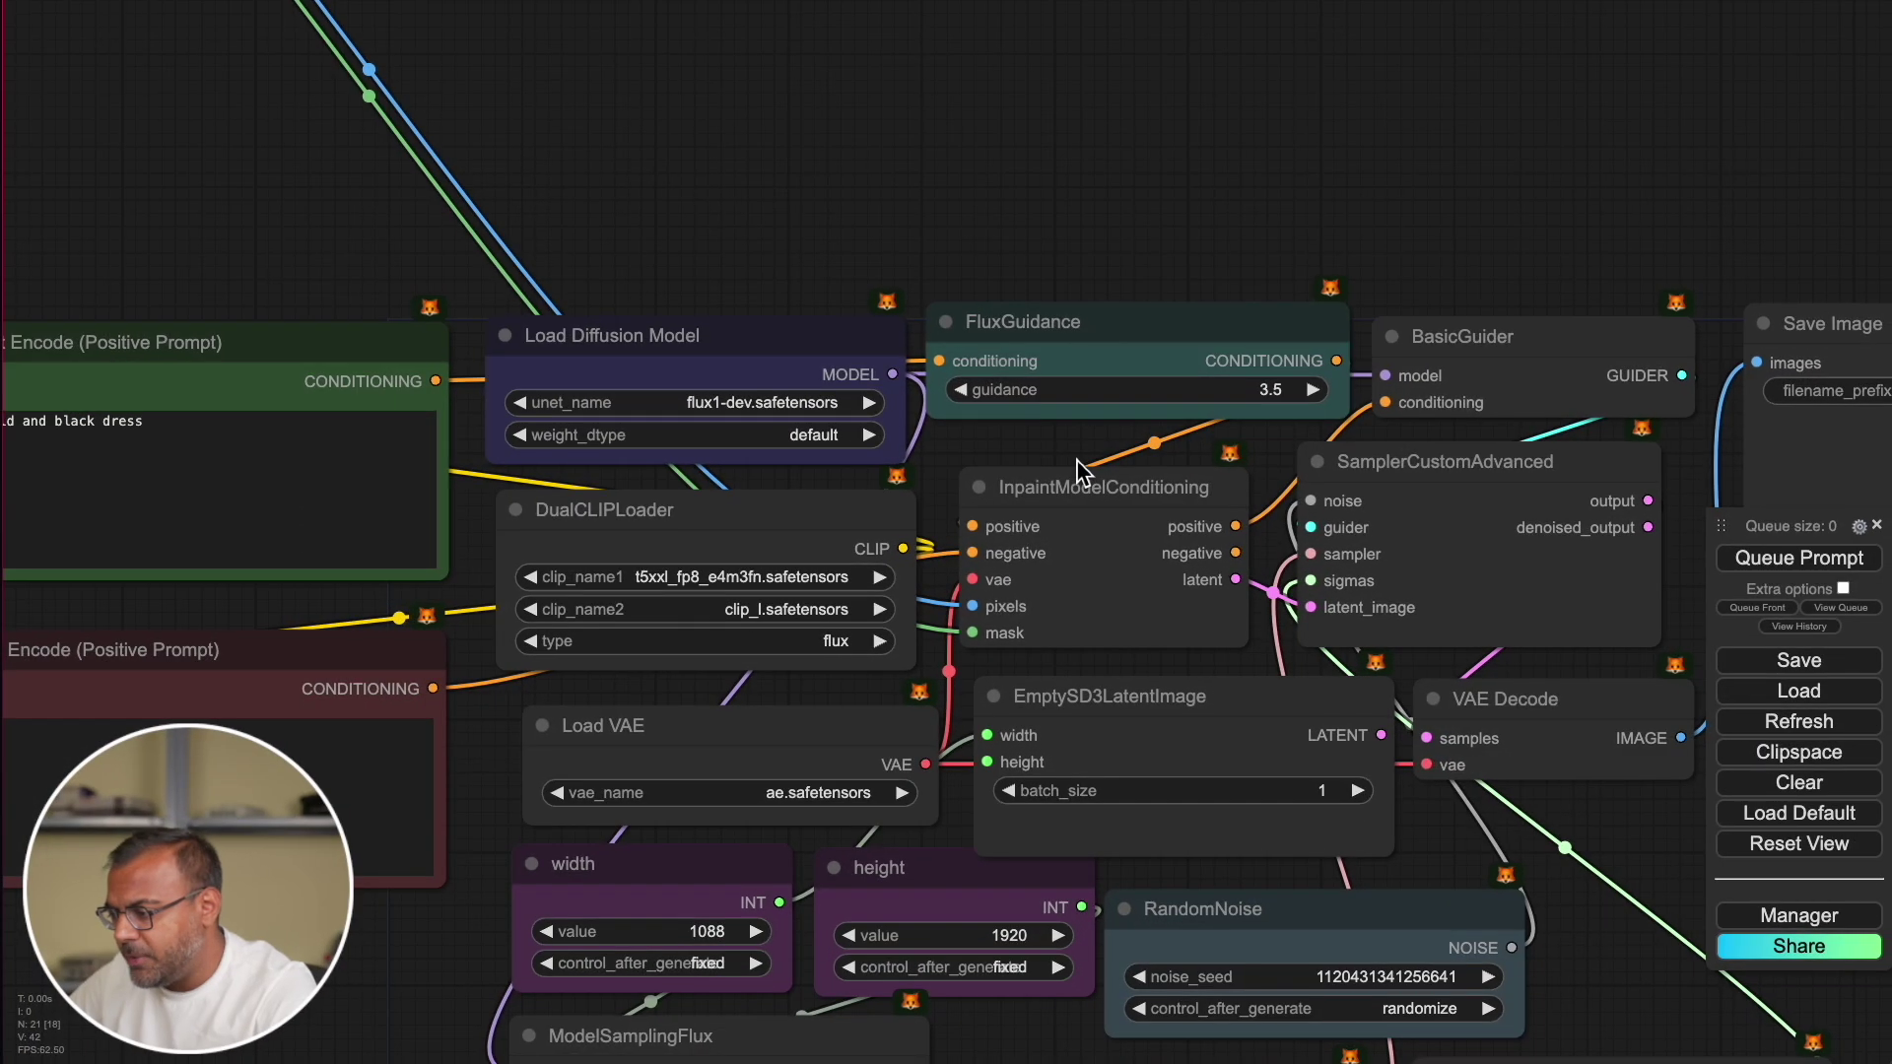
# - Pan to the sampler nodes and move the InpaintModelConditioning node up out of the way
pyautogui.moveTo(1035, 449); pyautogui.dragTo(778, 407)
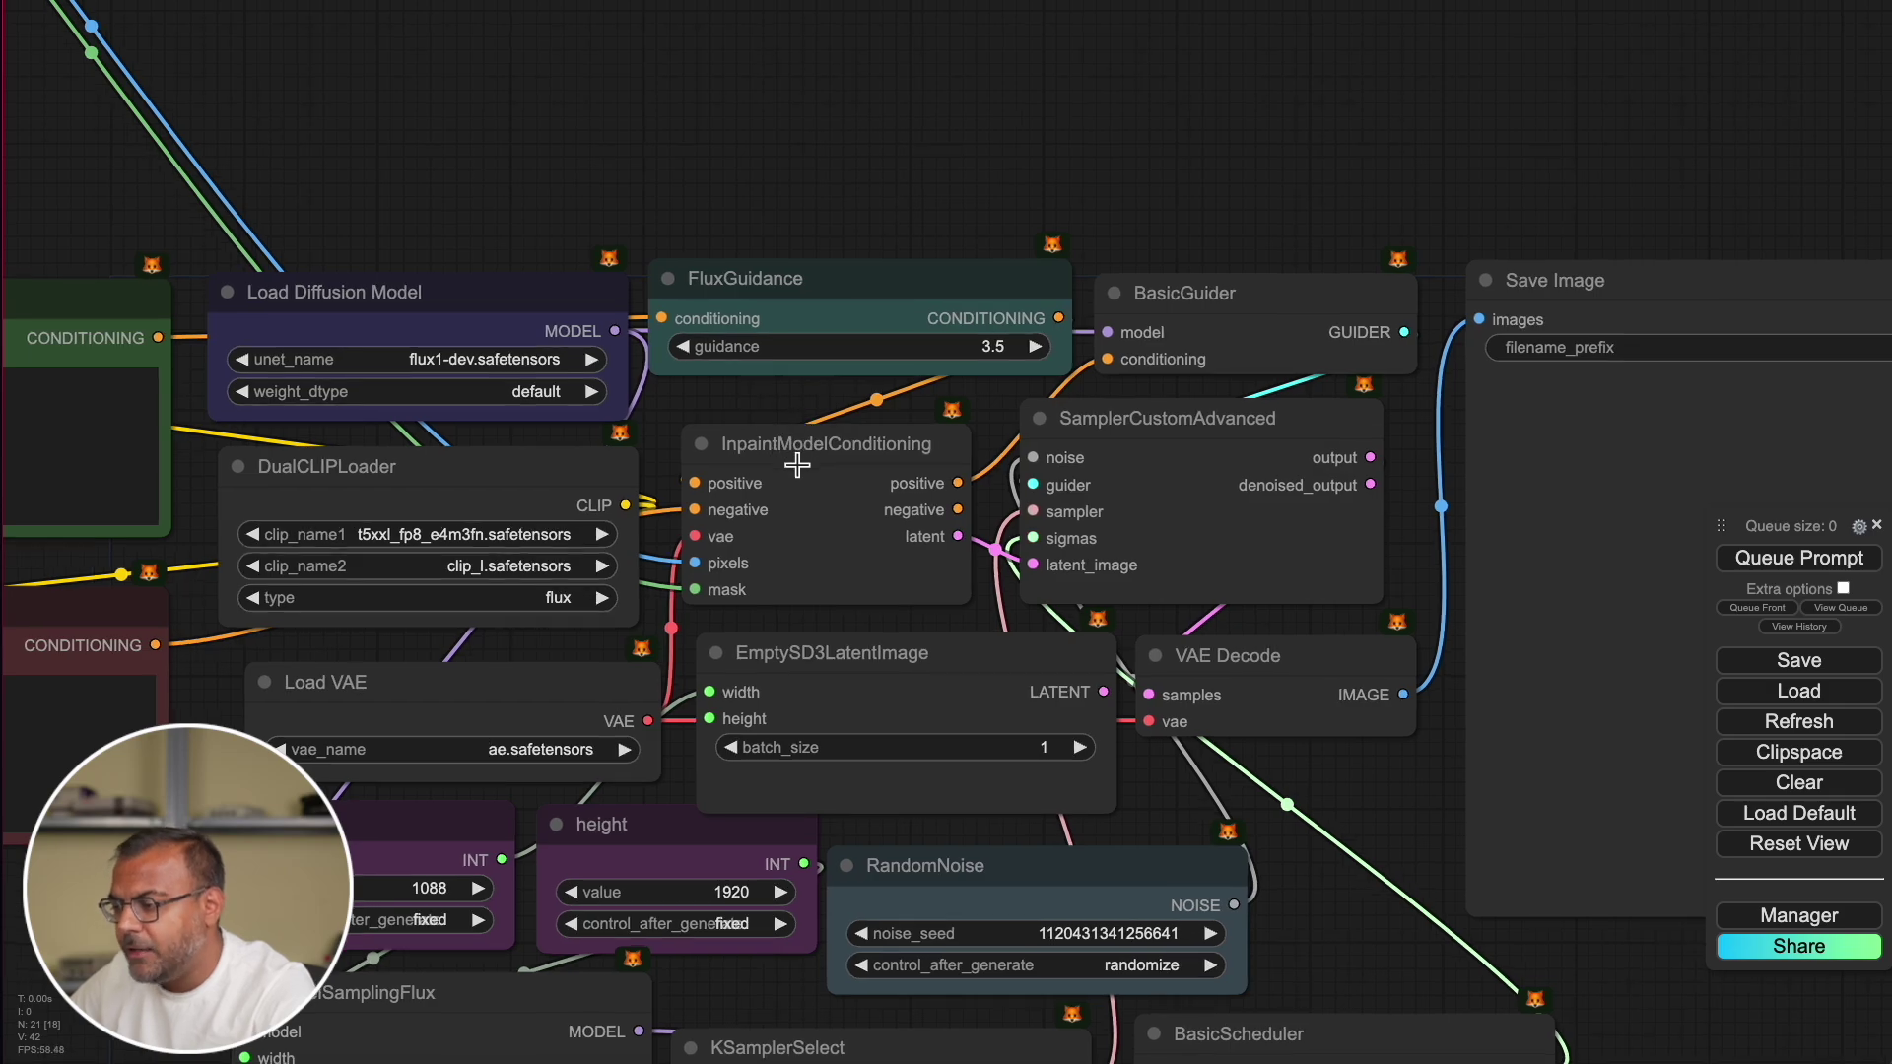
pyautogui.moveTo(902, 458); pyautogui.dragTo(880, 83)
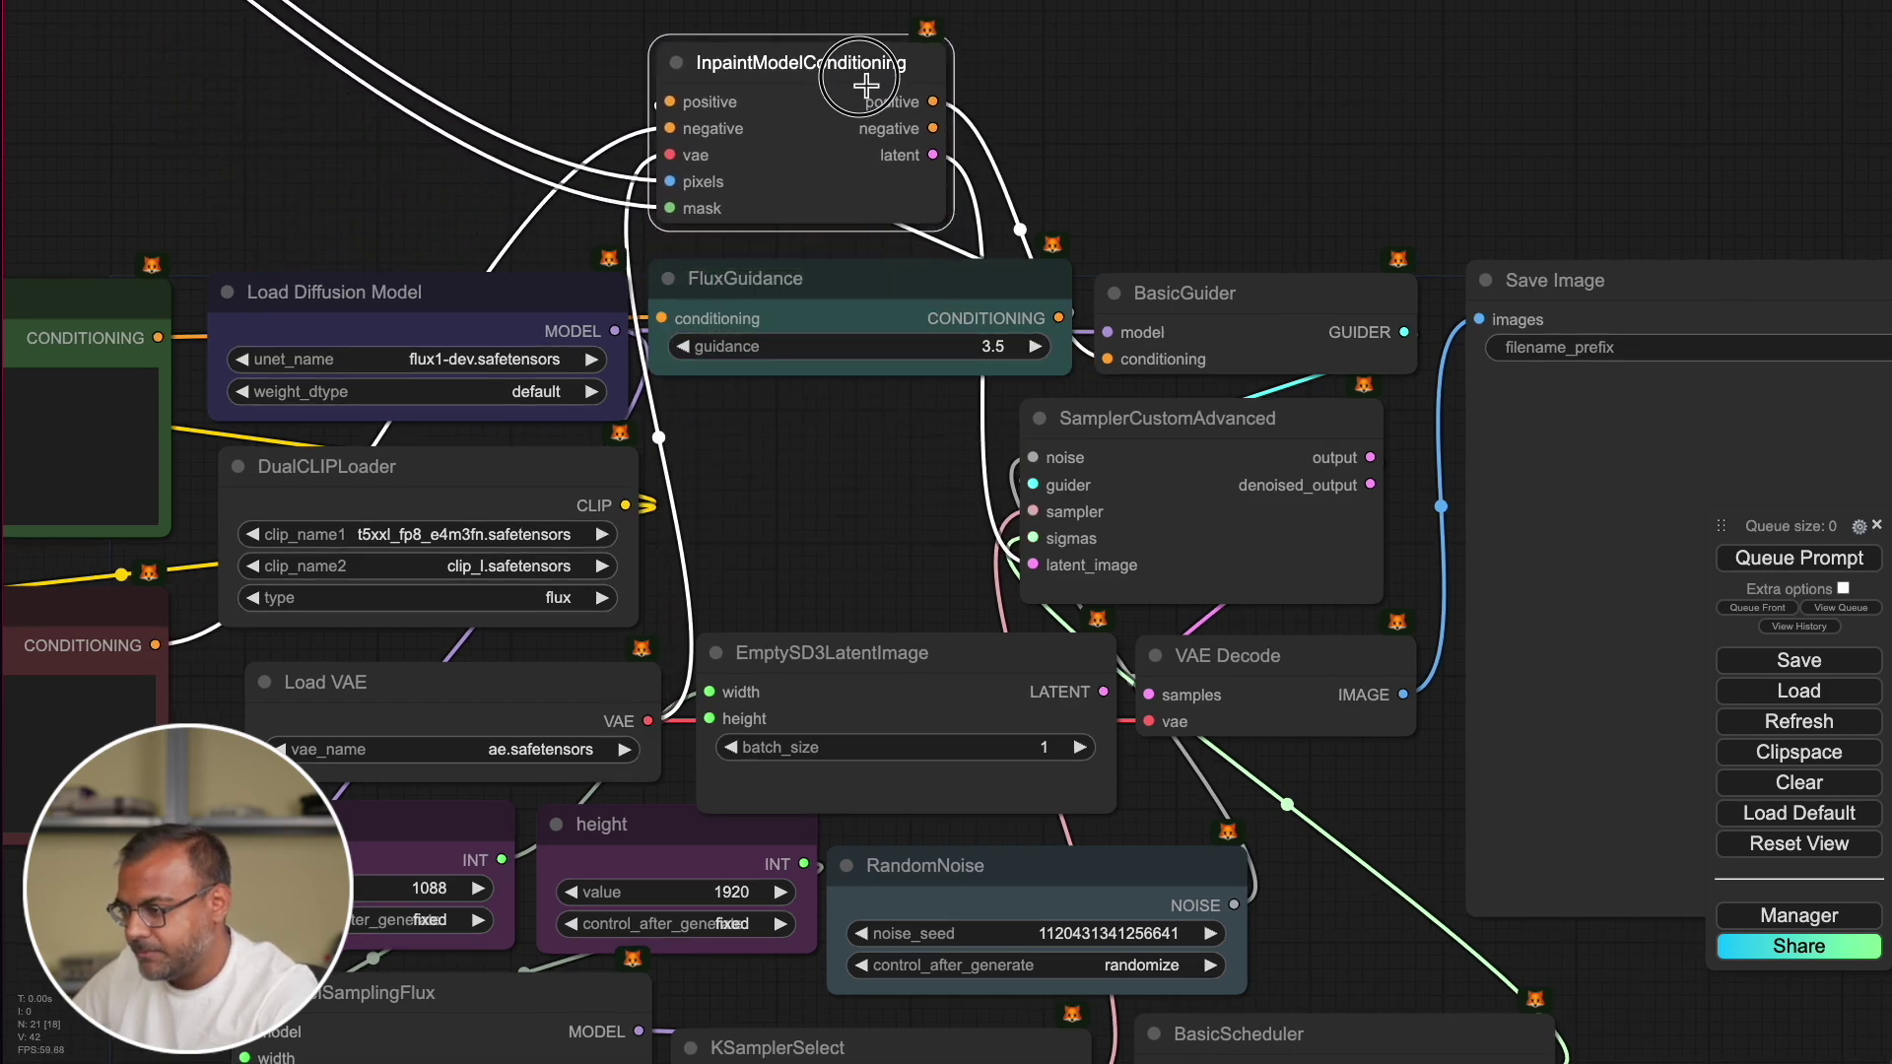
pyautogui.moveTo(789, 519); pyautogui.dragTo(905, 572)
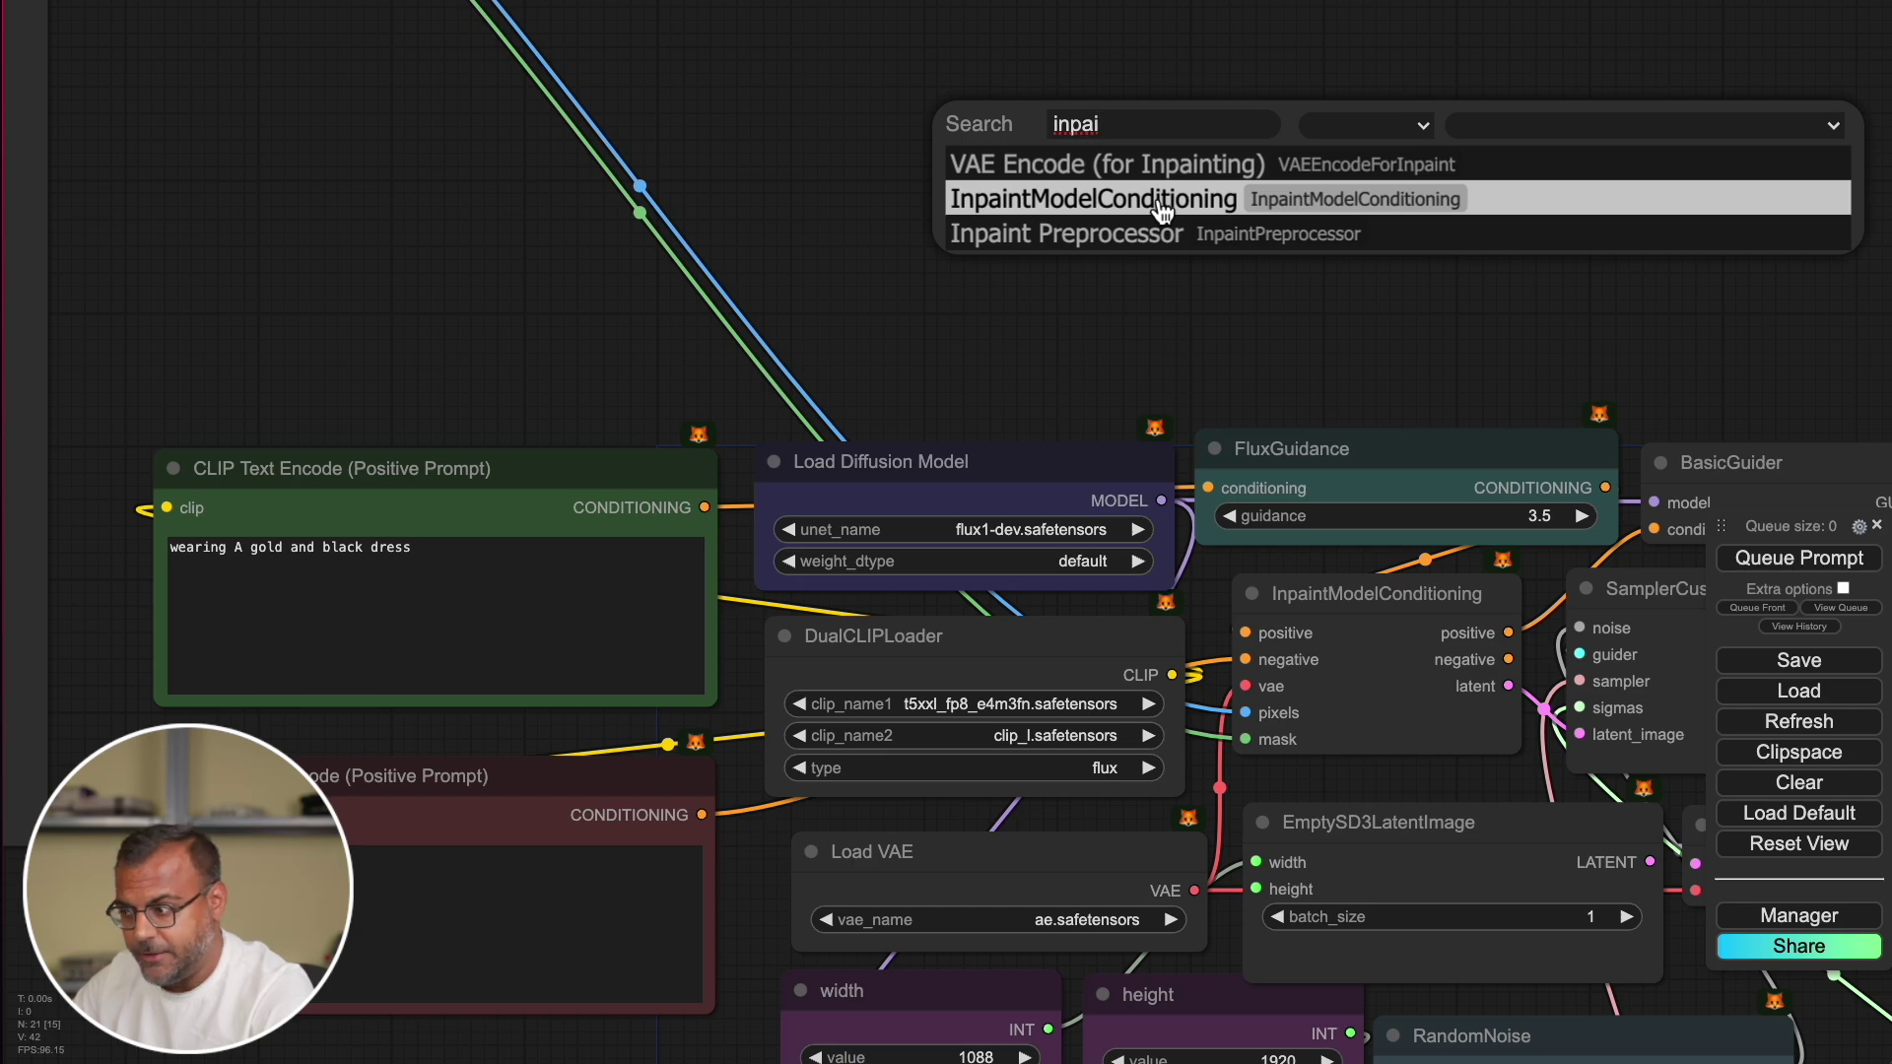
# - Add a new InpaintModelConditioning node and connect the positive and negative prompt conditionings to it
pyautogui.click(1163, 200)
pyautogui.moveTo(966, 219); pyautogui.dragTo(746, 254)
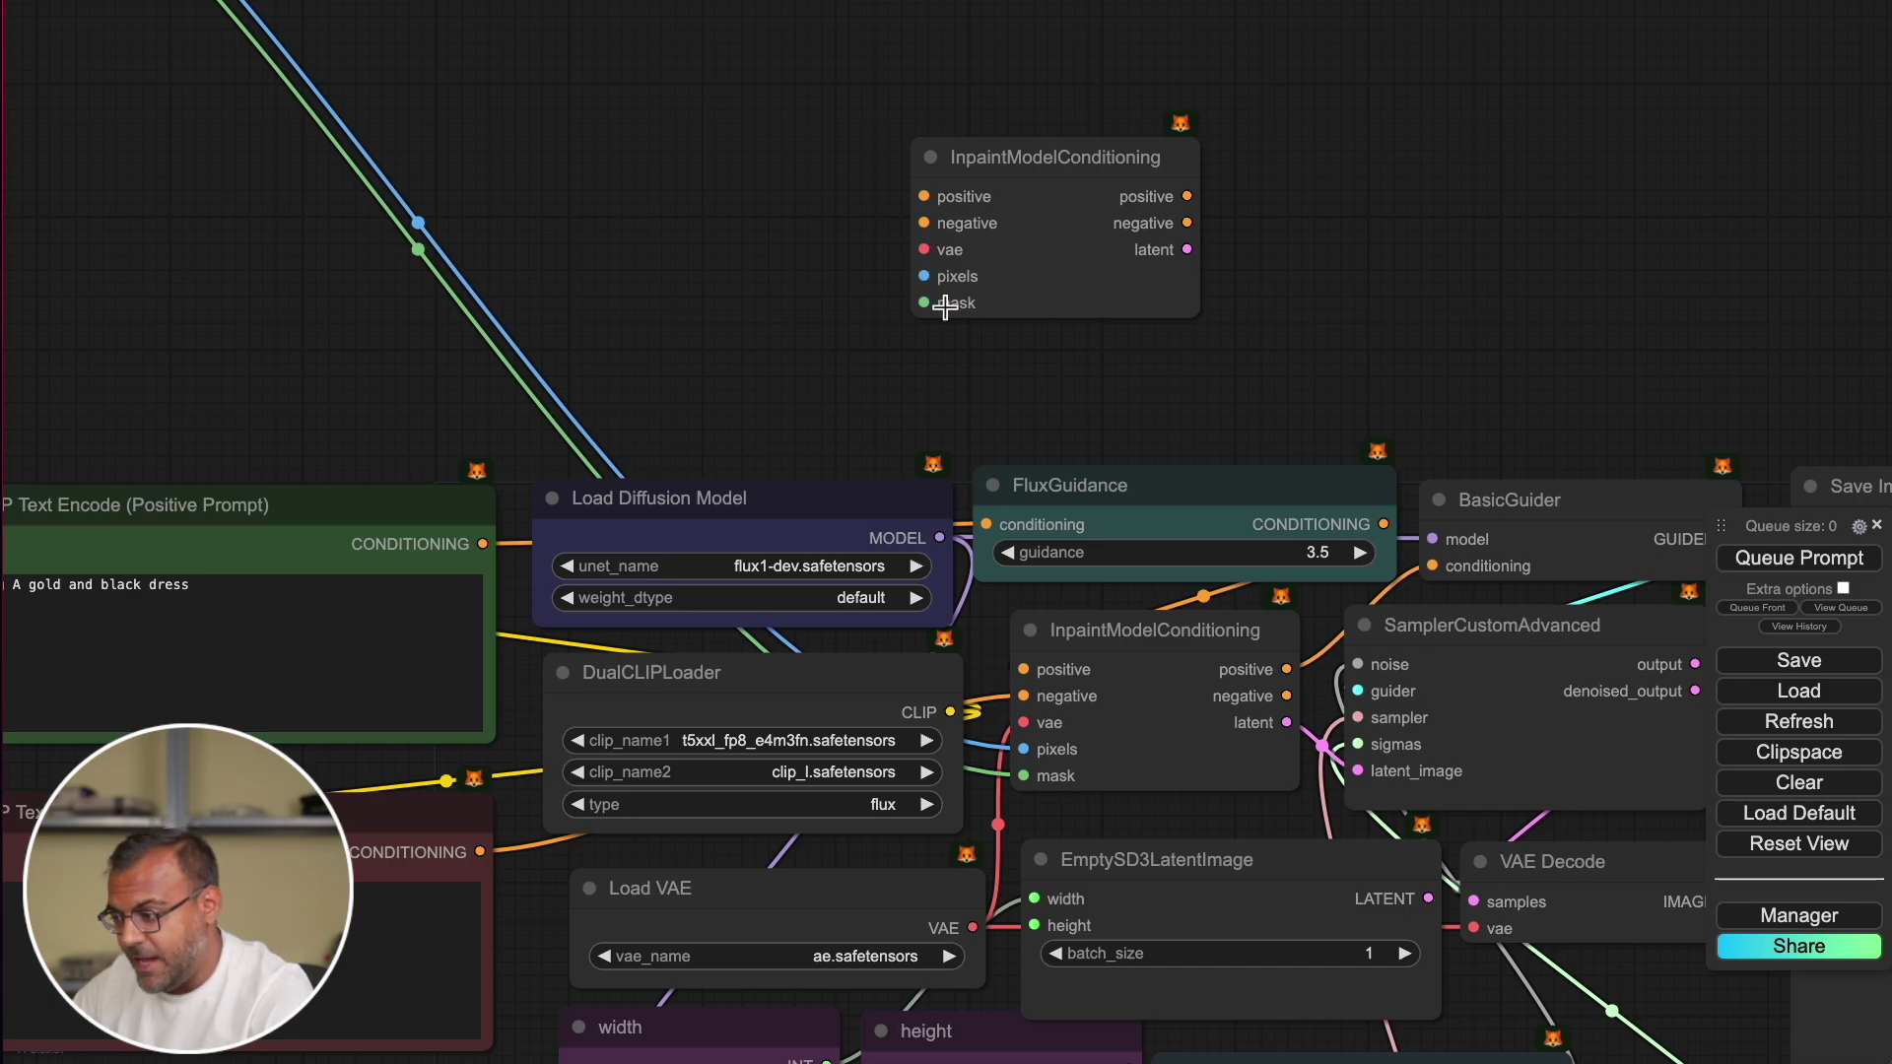
pyautogui.moveTo(943, 311); pyautogui.dragTo(642, 305)
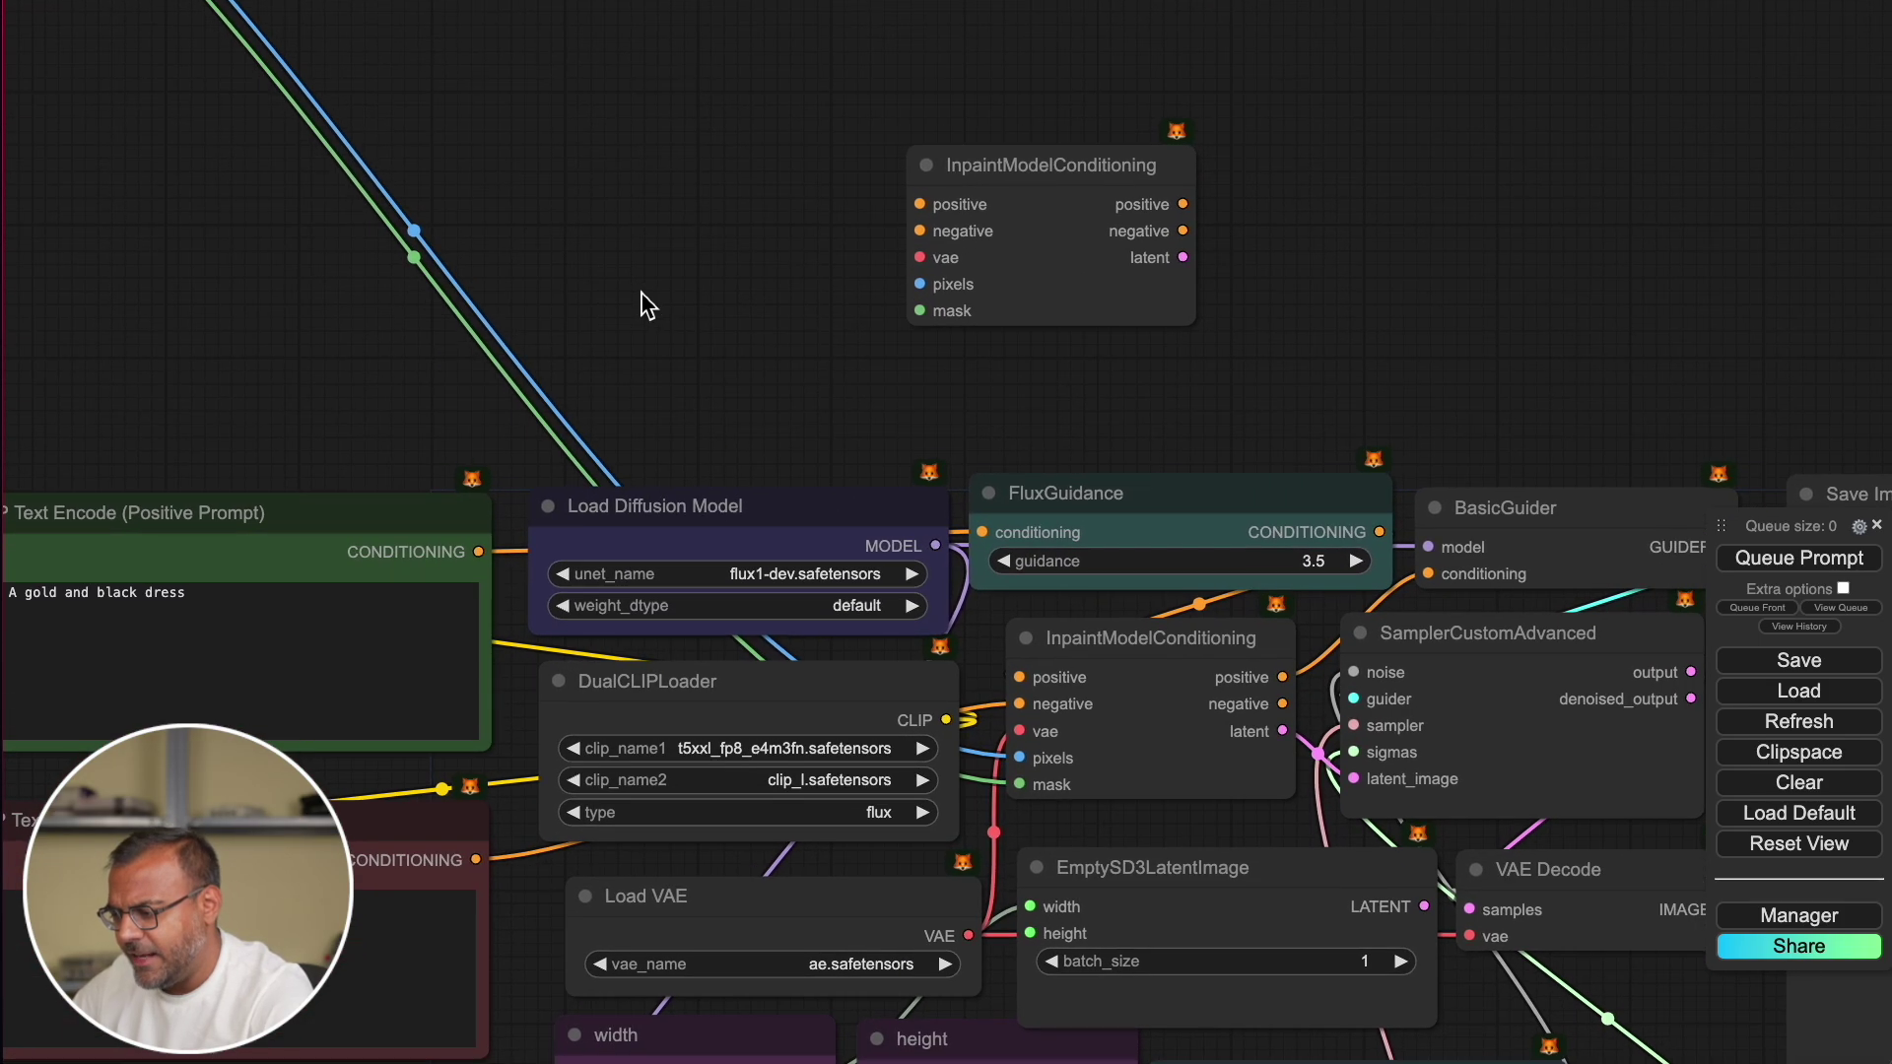
pyautogui.moveTo(478, 552); pyautogui.dragTo(926, 204)
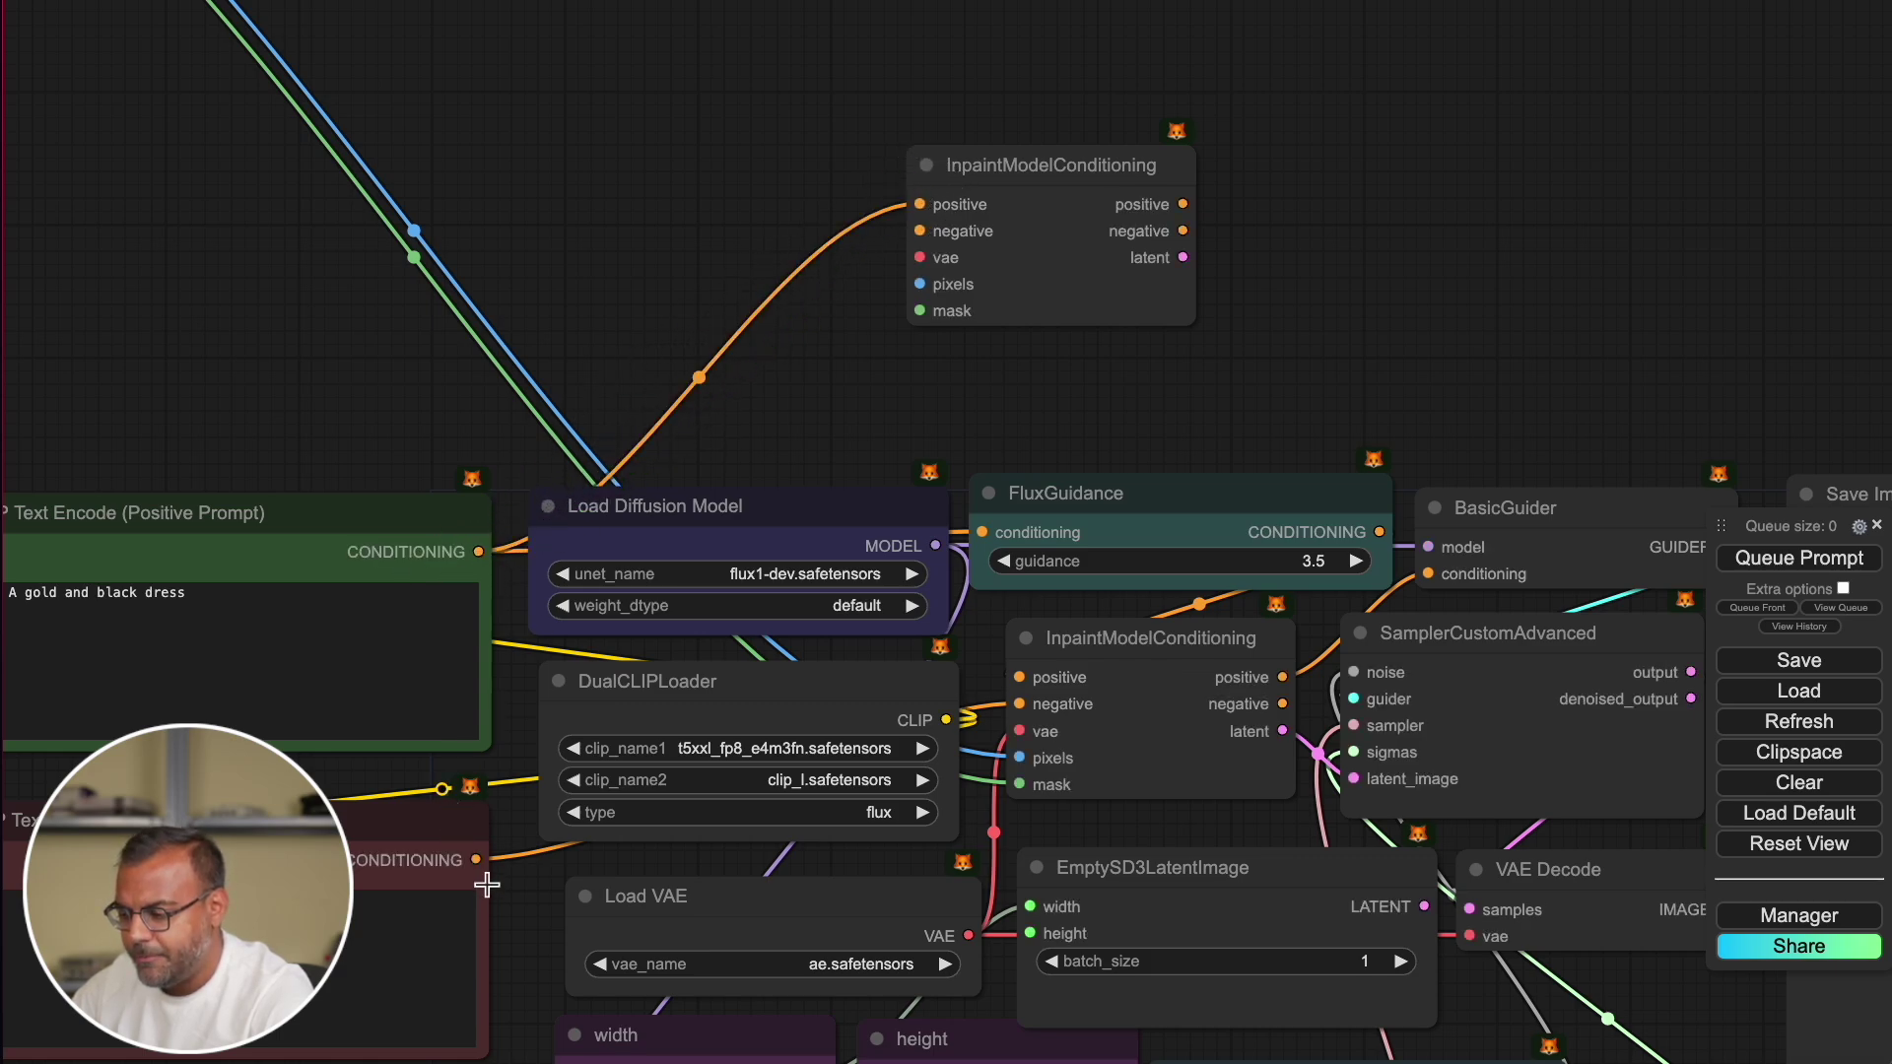
pyautogui.moveTo(476, 859); pyautogui.dragTo(921, 230)
# - Wire the Load VAE output into the new node's vae input, then bring Load Image into view
pyautogui.moveTo(1252, 421); pyautogui.dragTo(1146, 315)
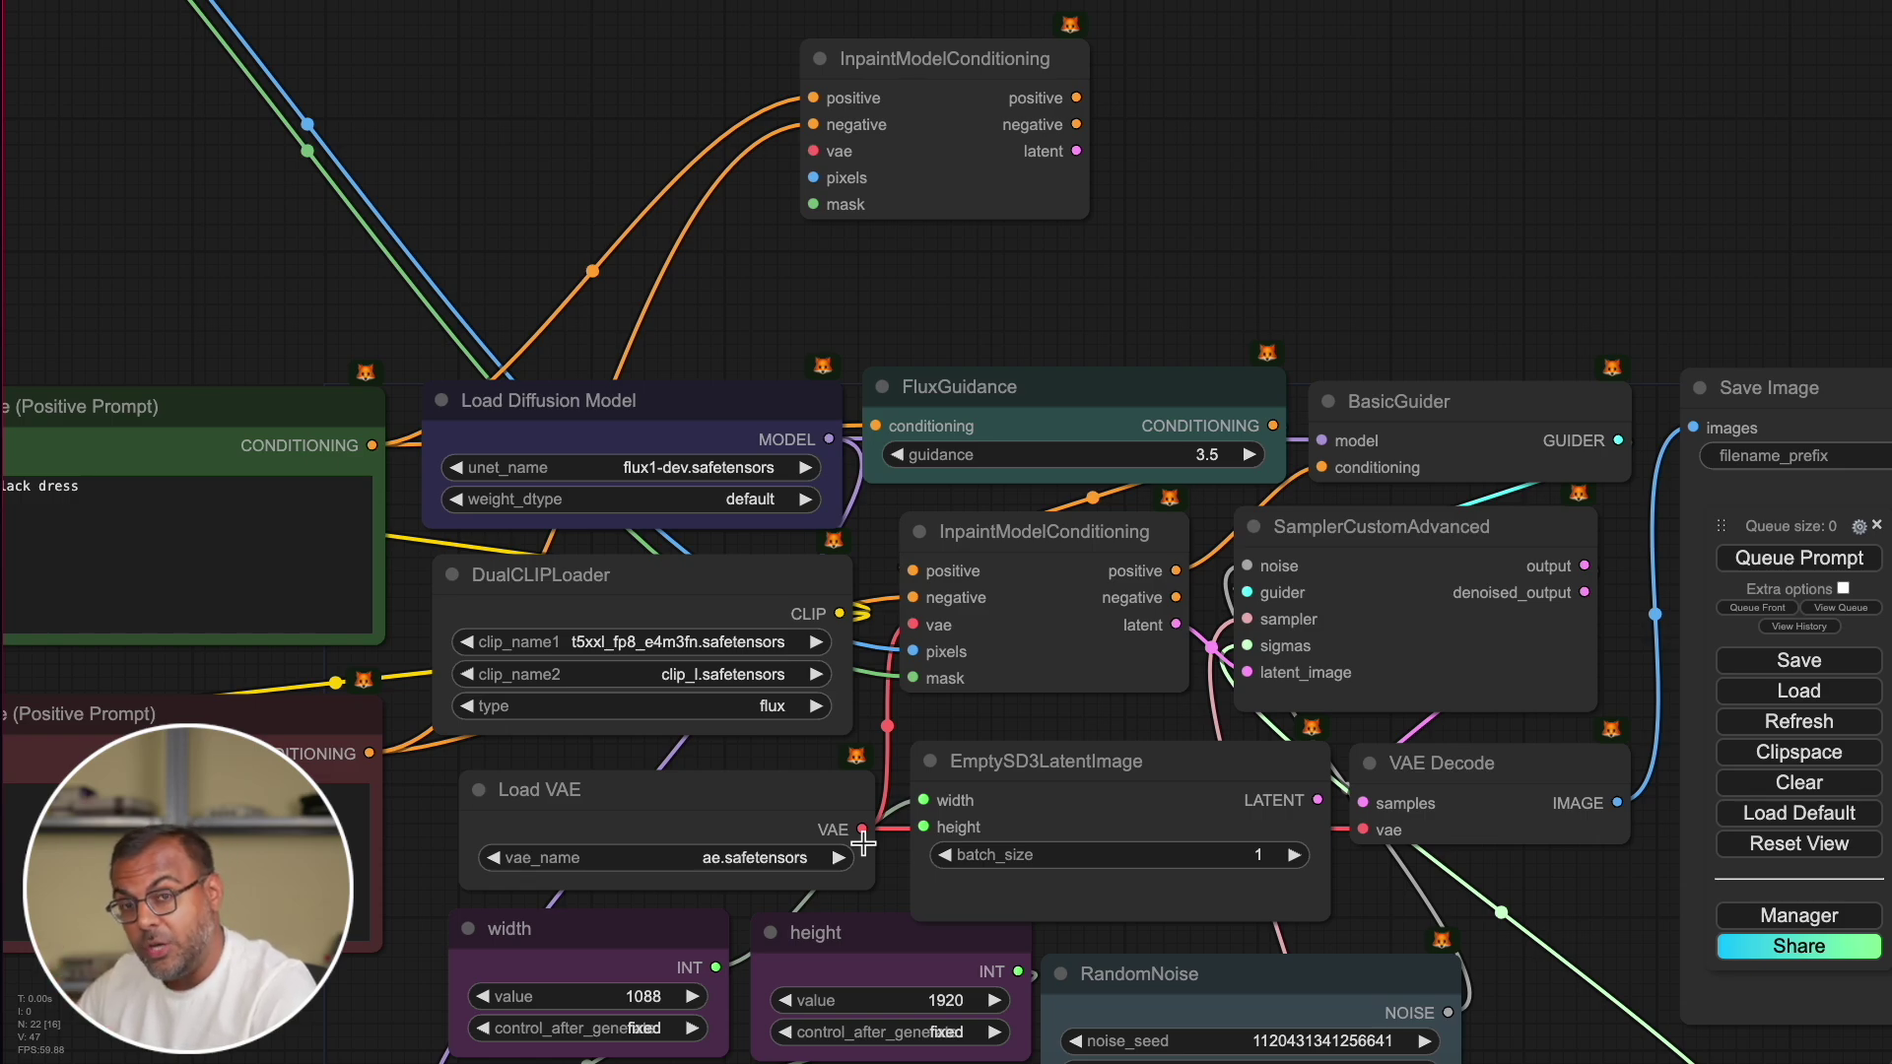
pyautogui.moveTo(863, 835); pyautogui.dragTo(813, 151)
pyautogui.moveTo(498, 131); pyautogui.dragTo(899, 284)
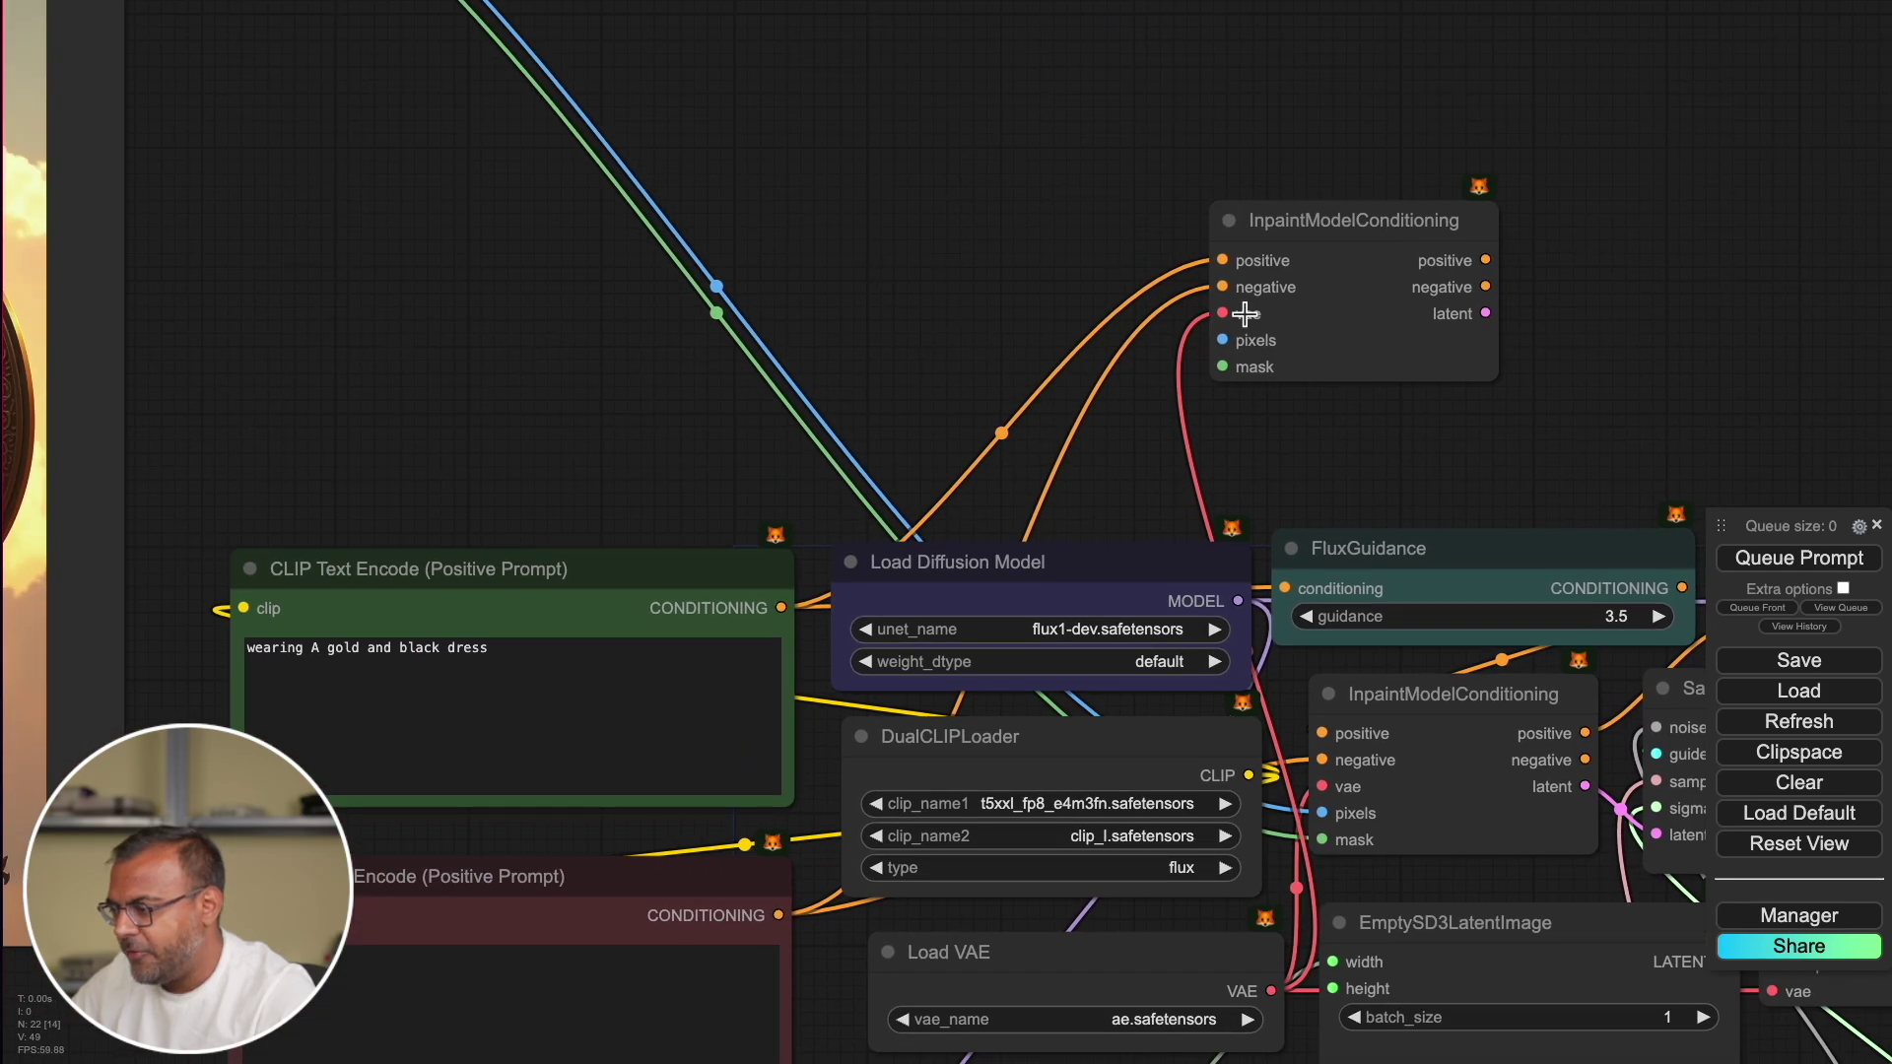
pyautogui.moveTo(634, 29); pyautogui.dragTo(1059, 325)
pyautogui.moveTo(680, 320); pyautogui.dragTo(1065, 473)
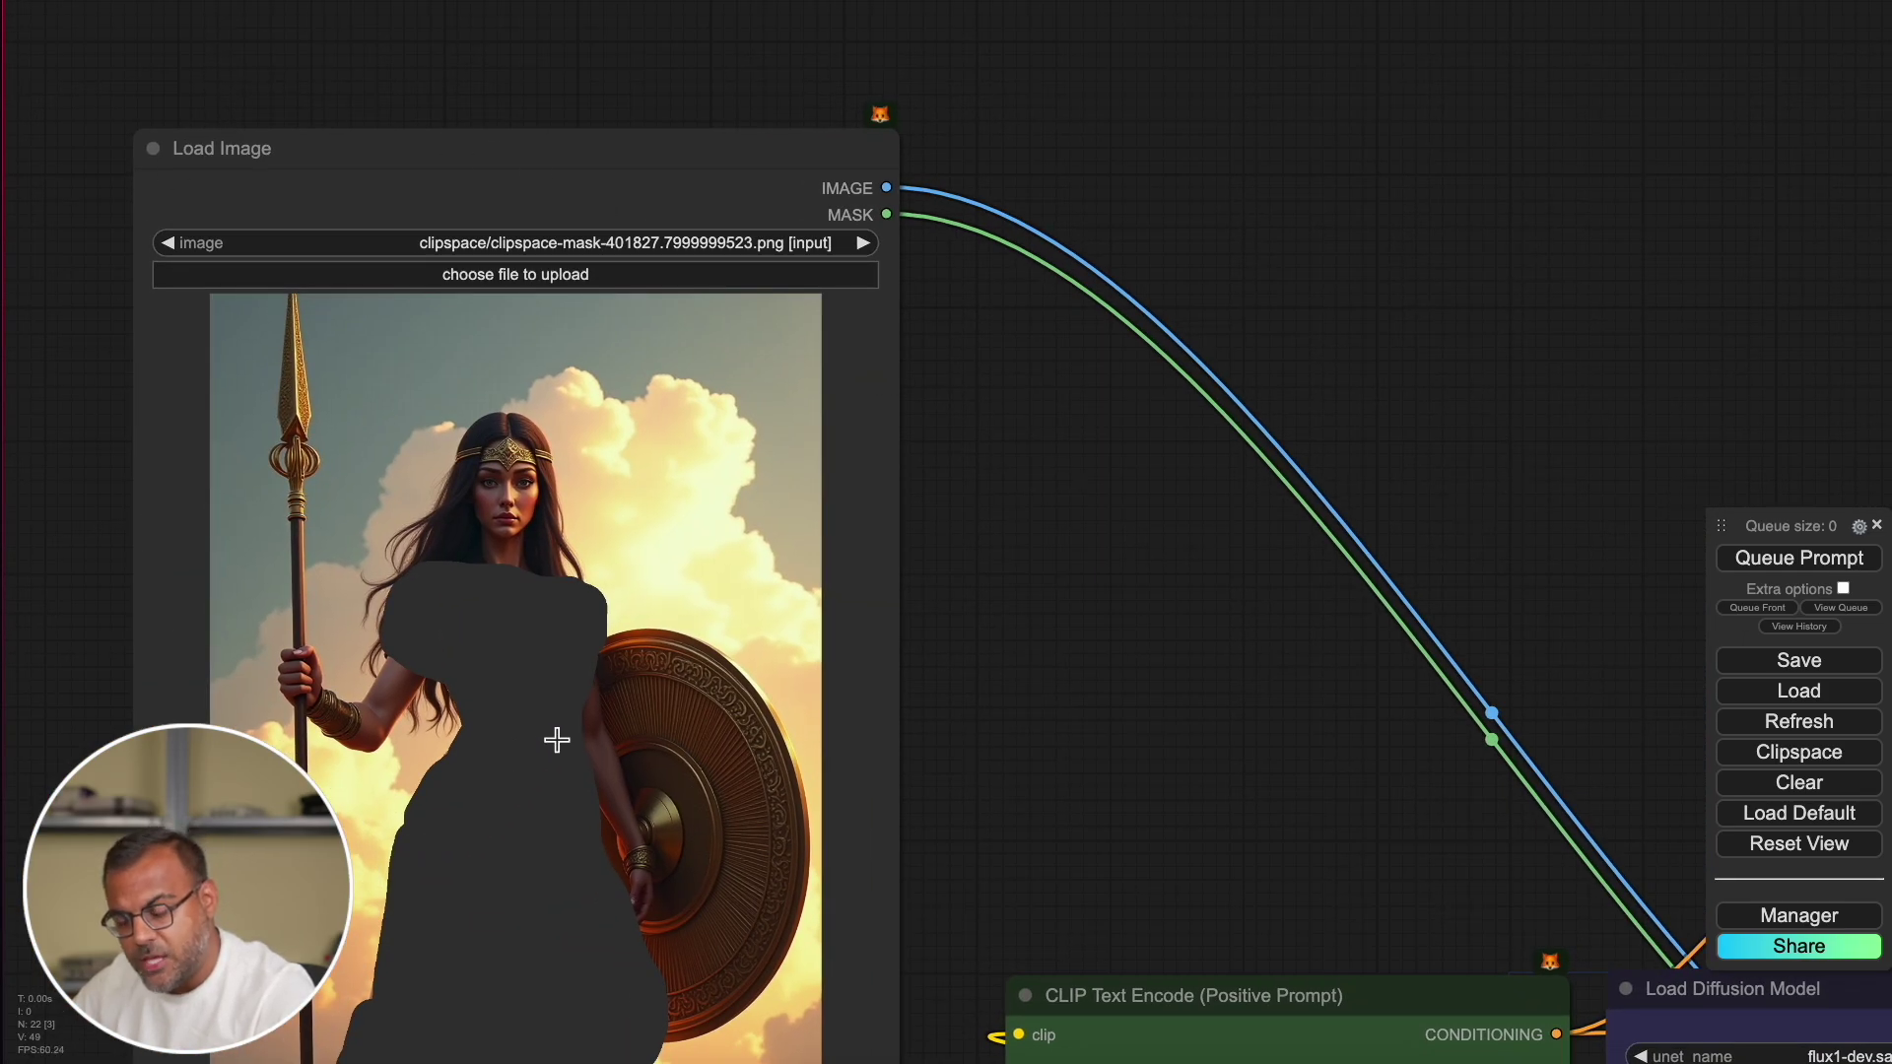
# - Paint a mask over the warrior's dress in the MaskEditor and save it to the Load Image node
pyautogui.rightClick(399, 733)
pyautogui.click(676, 803)
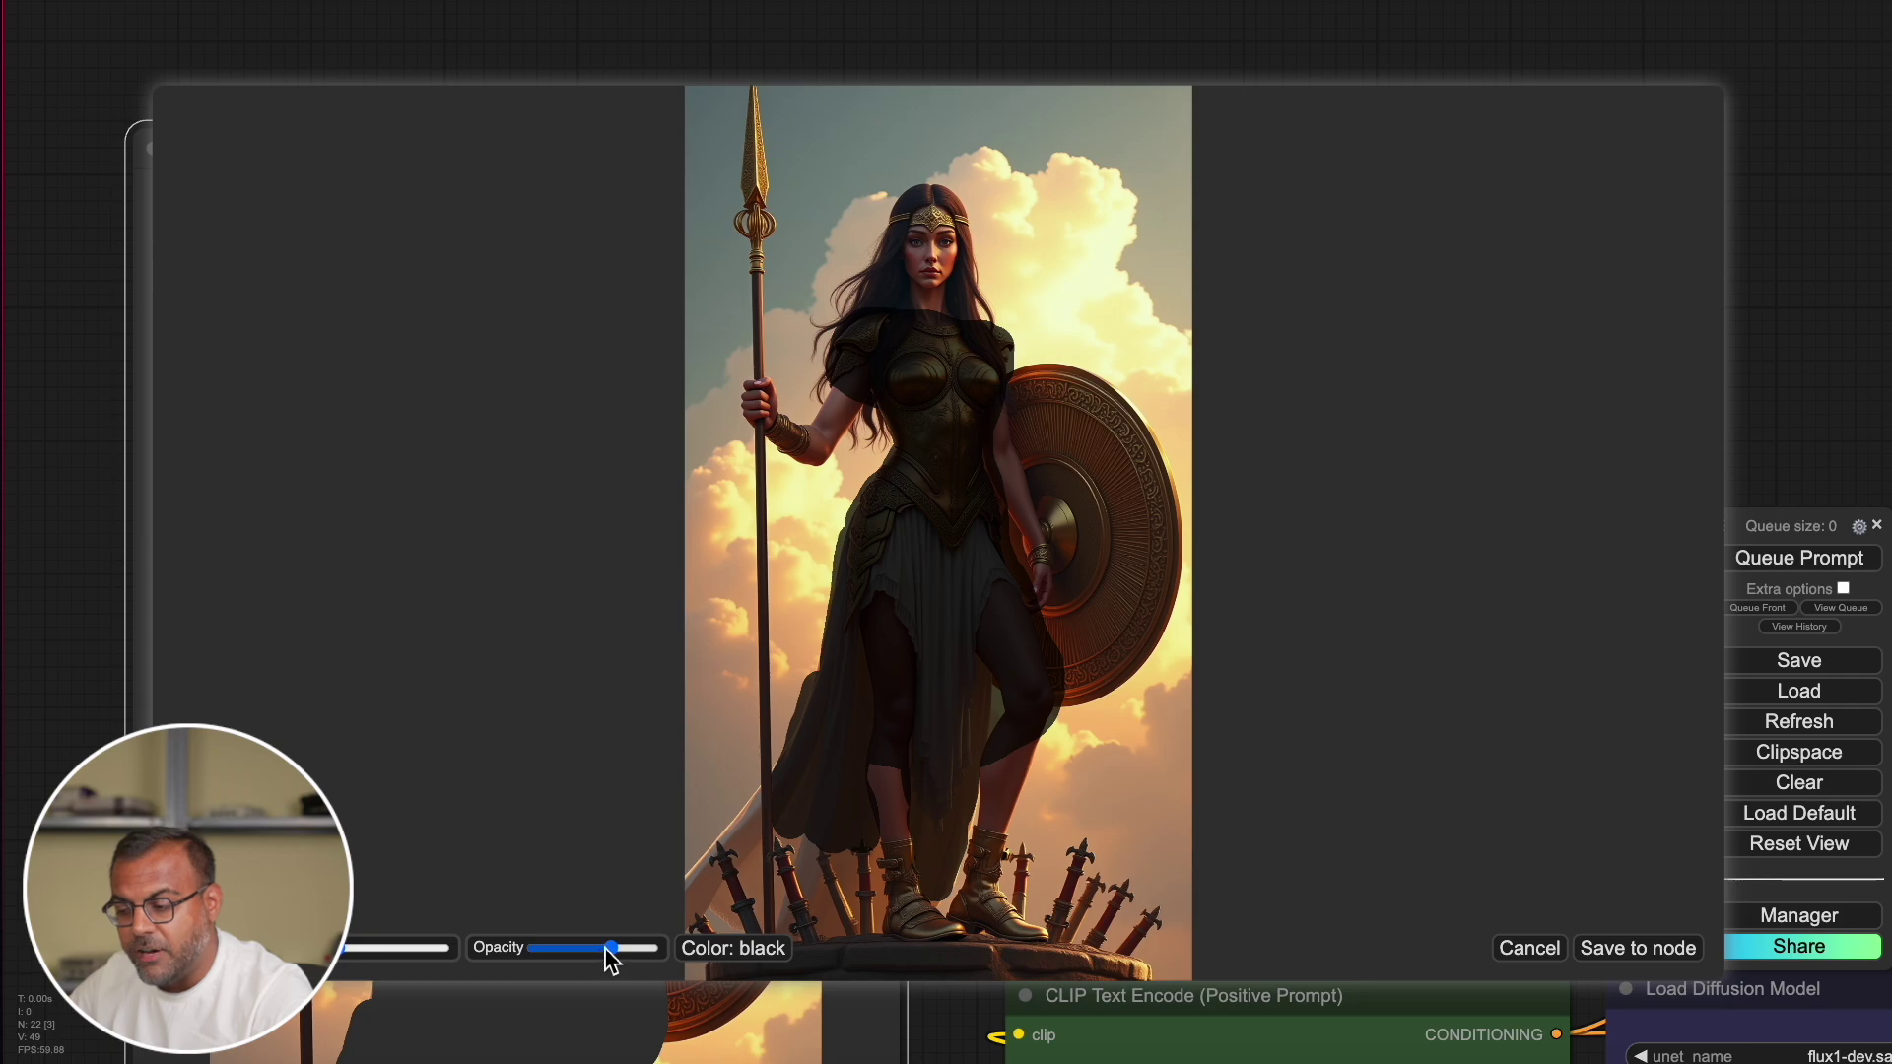
pyautogui.click(1638, 948)
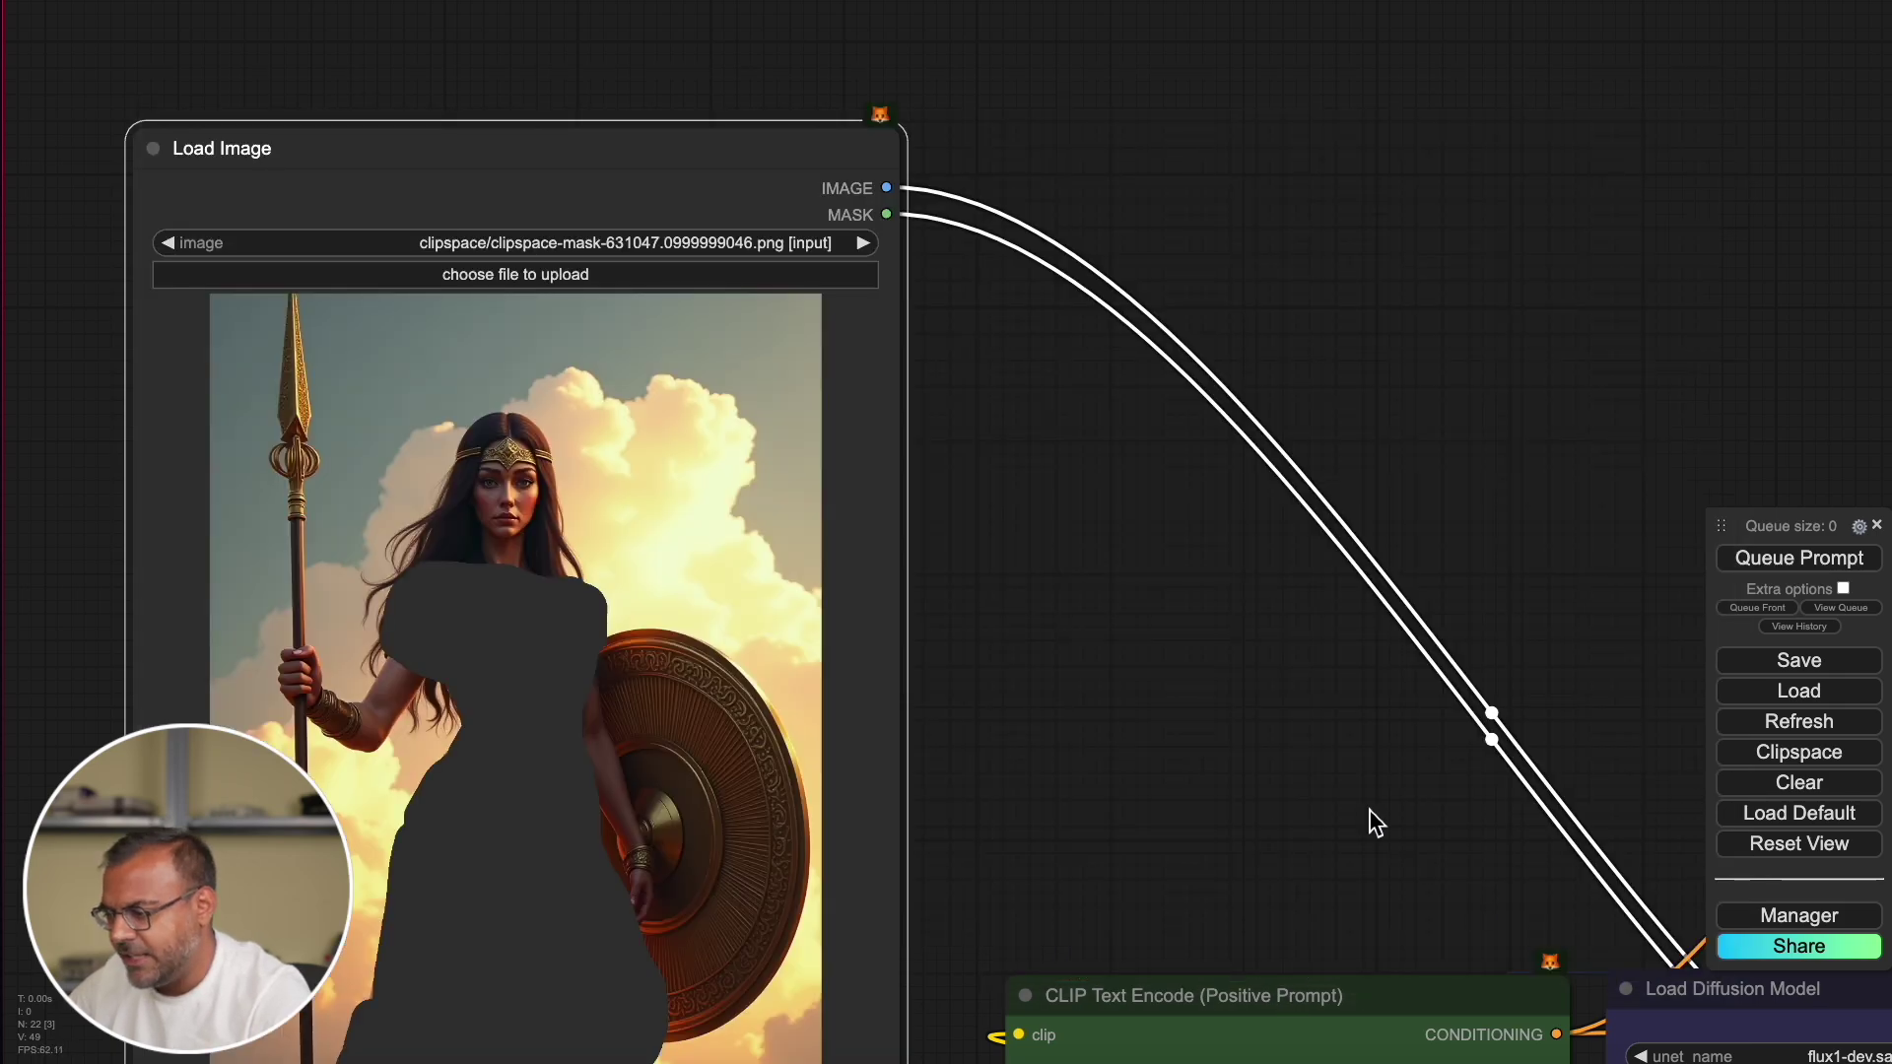
pyautogui.moveTo(1065, 675); pyautogui.dragTo(868, 393)
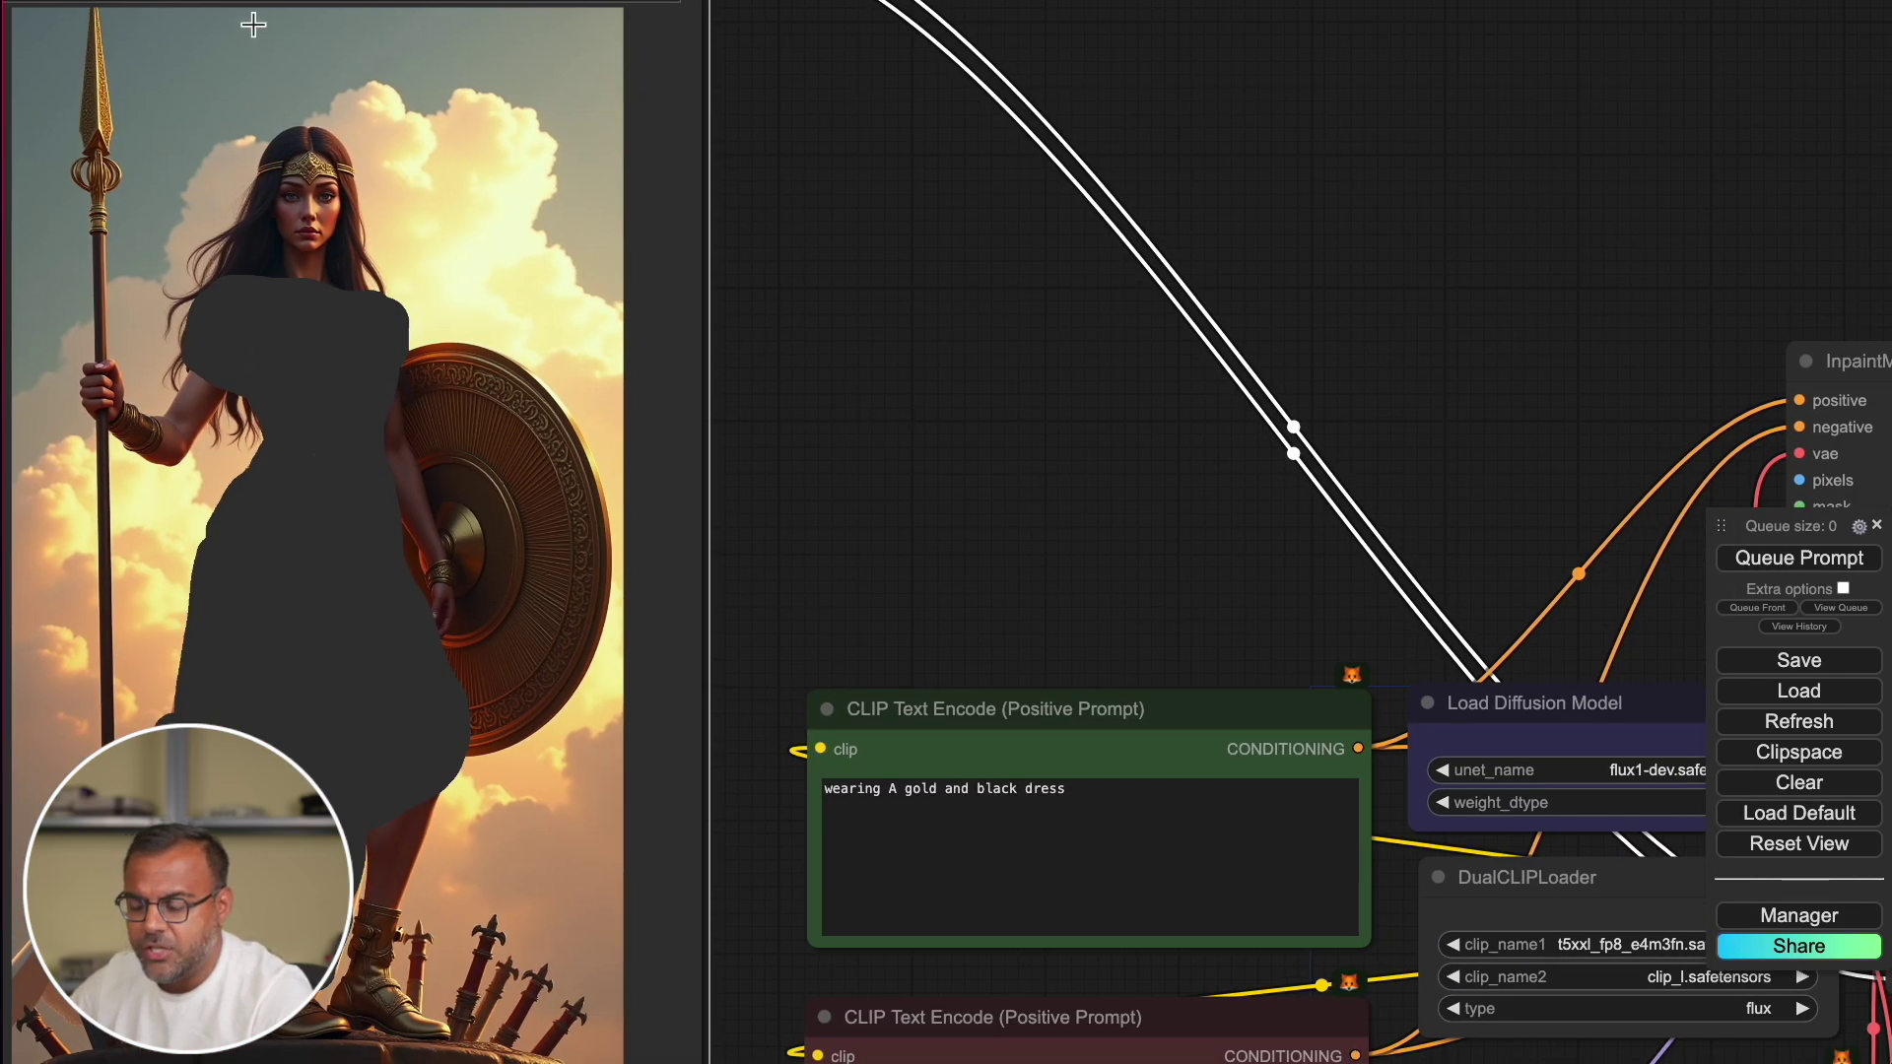
# - Feed the loaded image and its mask into the new InpaintModelConditioning's pixels and mask inputs
pyautogui.moveTo(824, 359); pyautogui.dragTo(641, 298)
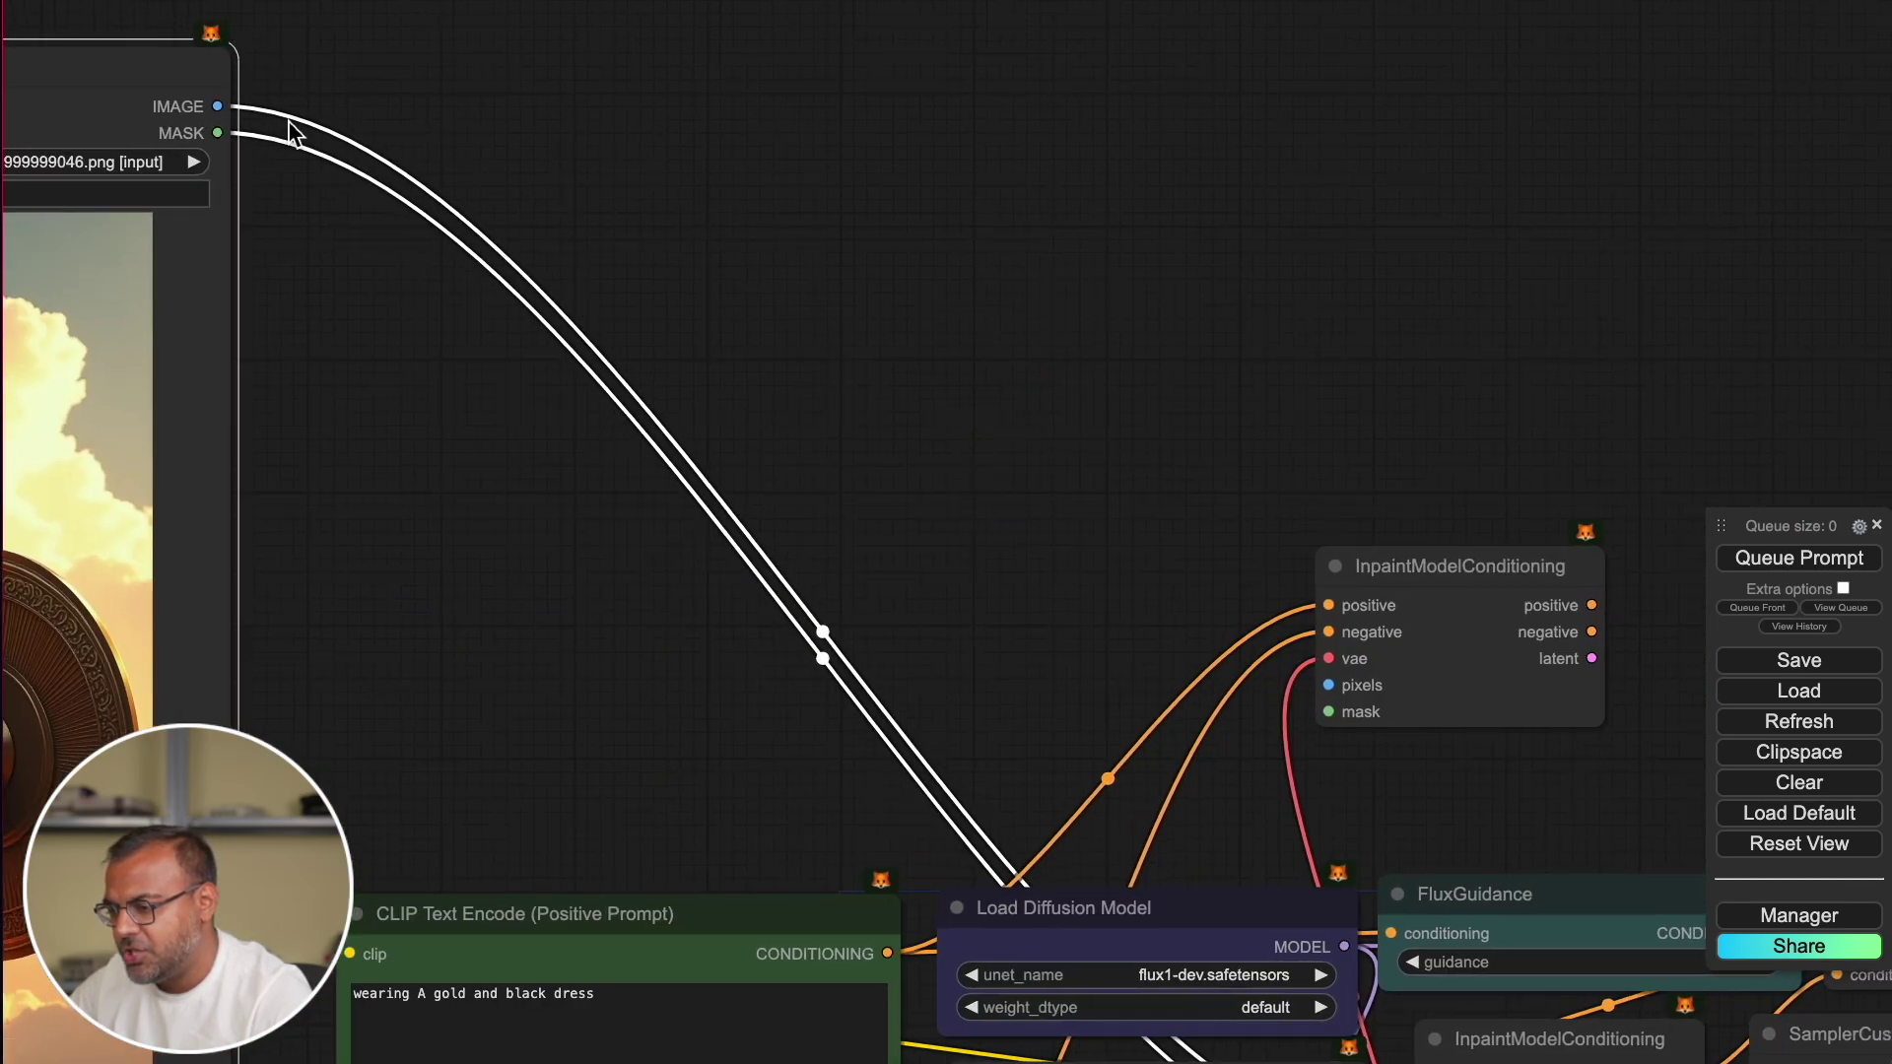
pyautogui.moveTo(218, 106); pyautogui.dragTo(1341, 650)
pyautogui.moveTo(1601, 603); pyautogui.dragTo(831, 555)
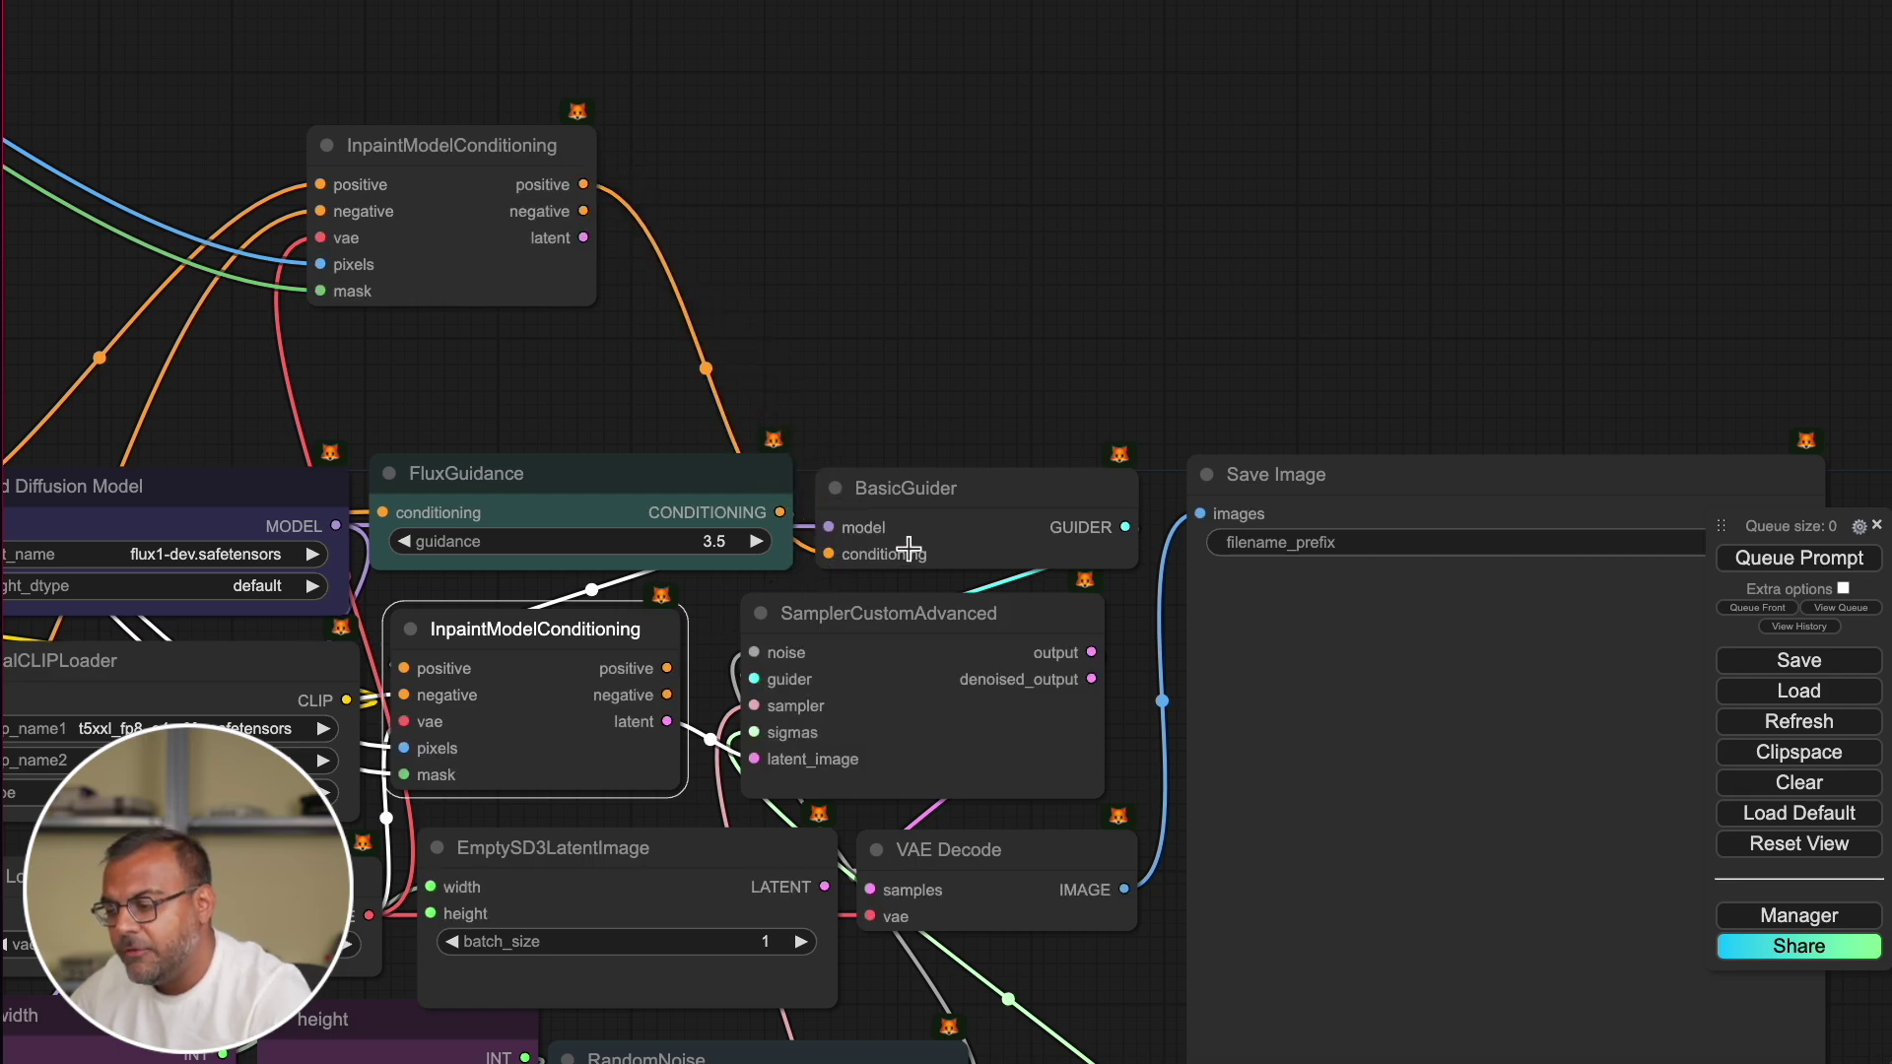
# - Try adding DualCFGGuider and PerpNegGuider, undo PerpNegGuider, and wire the new latent into latent_image
pyautogui.doubleClick(952, 208)
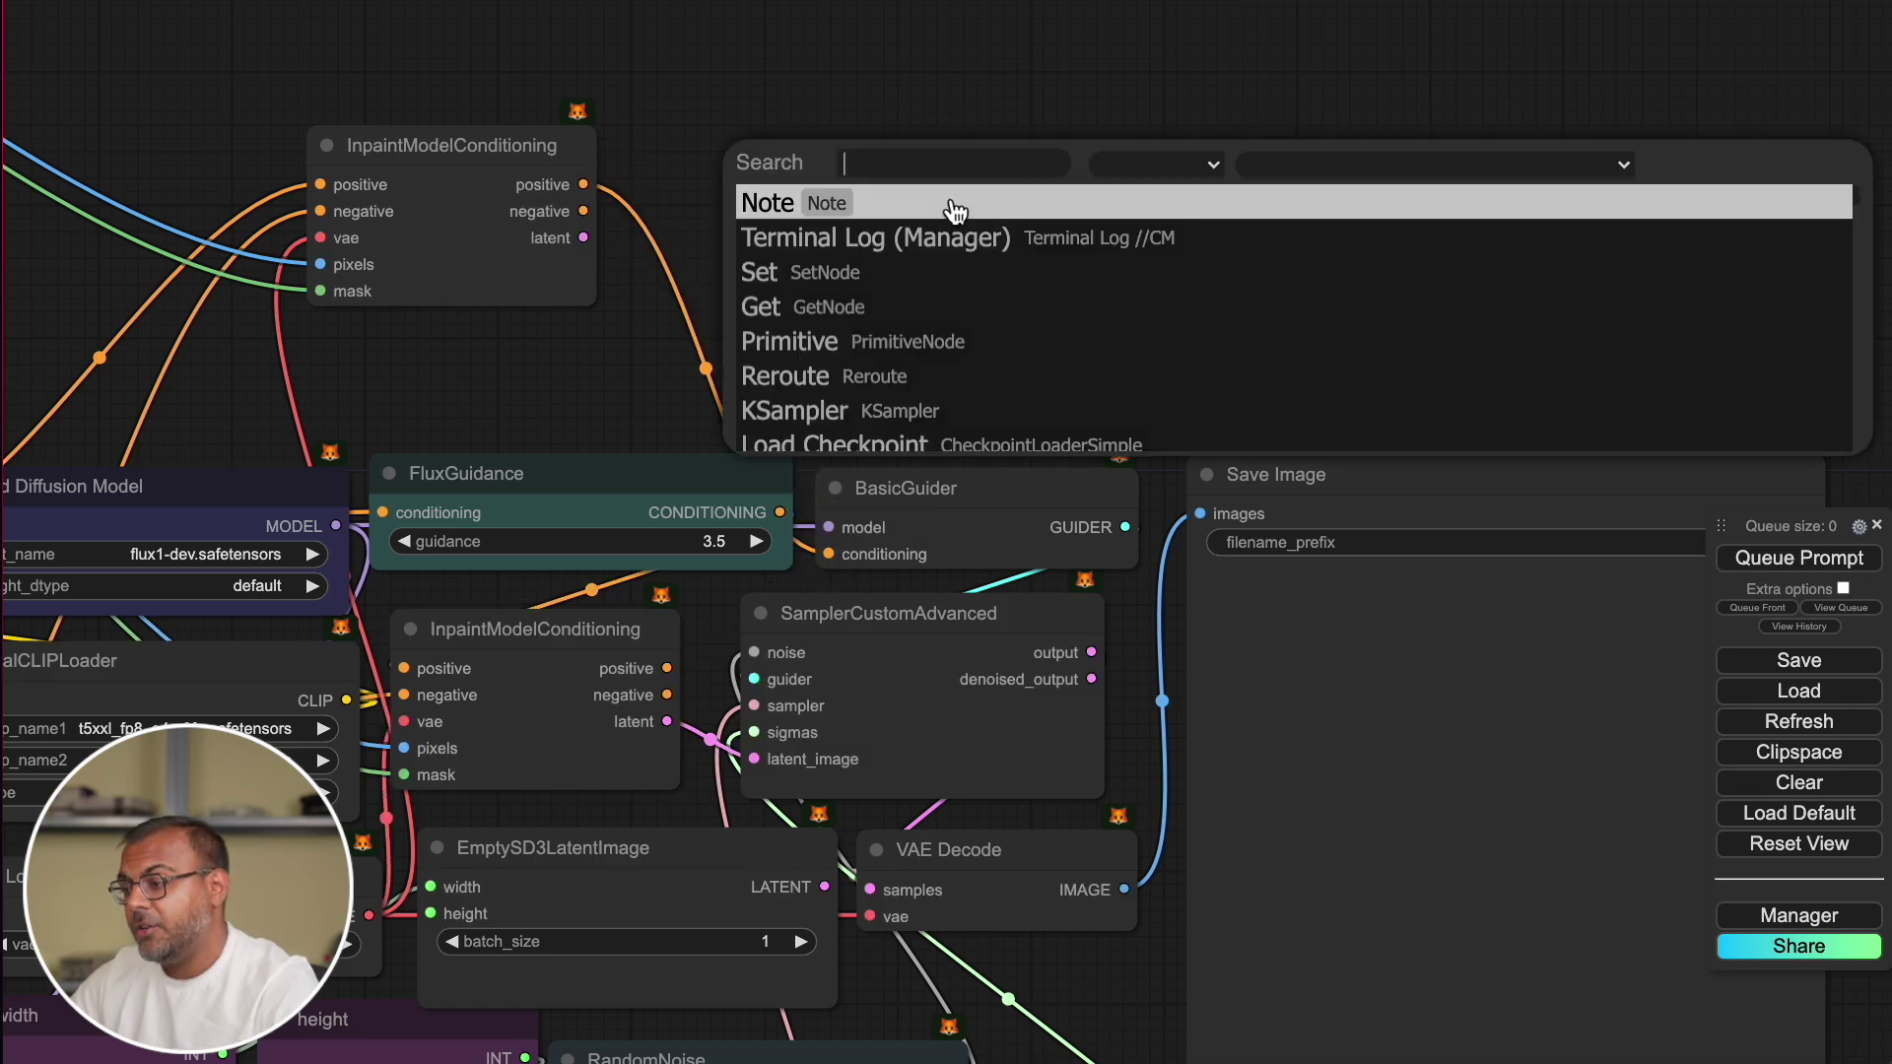
pyautogui.write('dual')
pyautogui.press('Return')
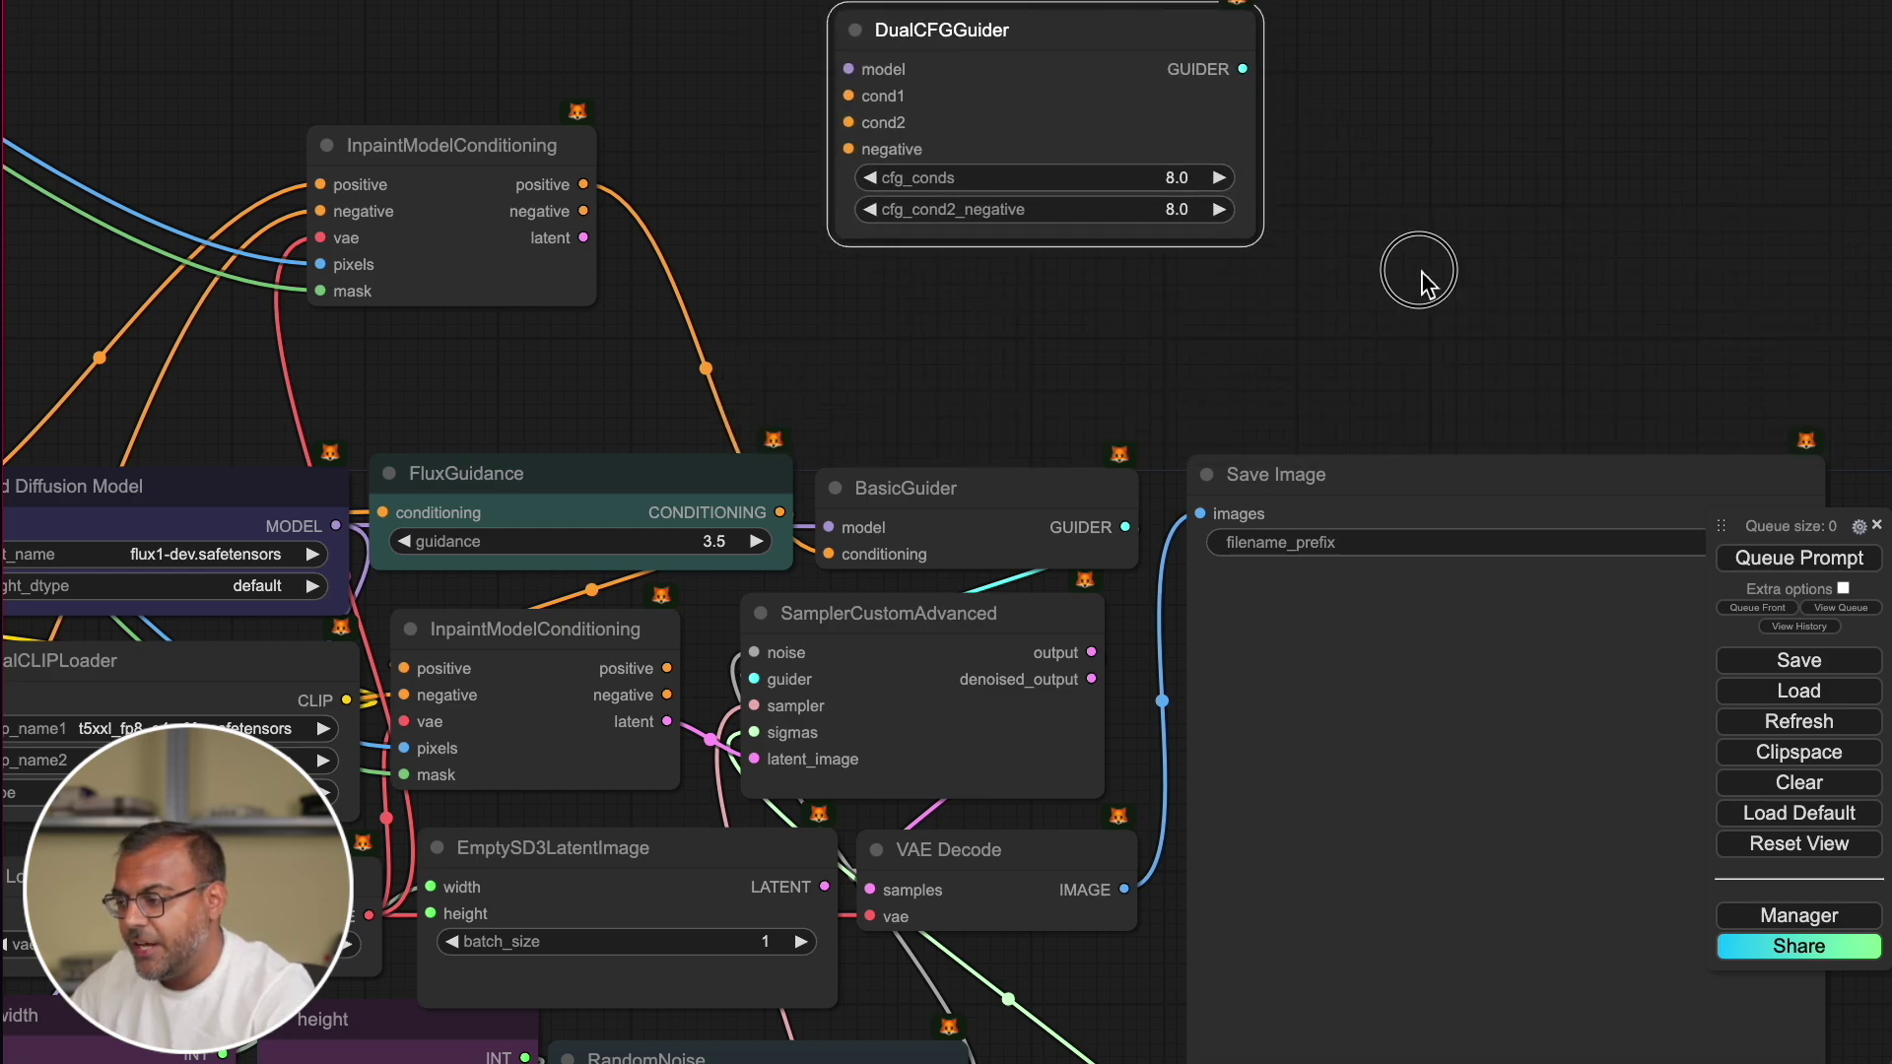
pyautogui.doubleClick(1424, 281)
pyautogui.write('perpneg')
pyautogui.press('Return')
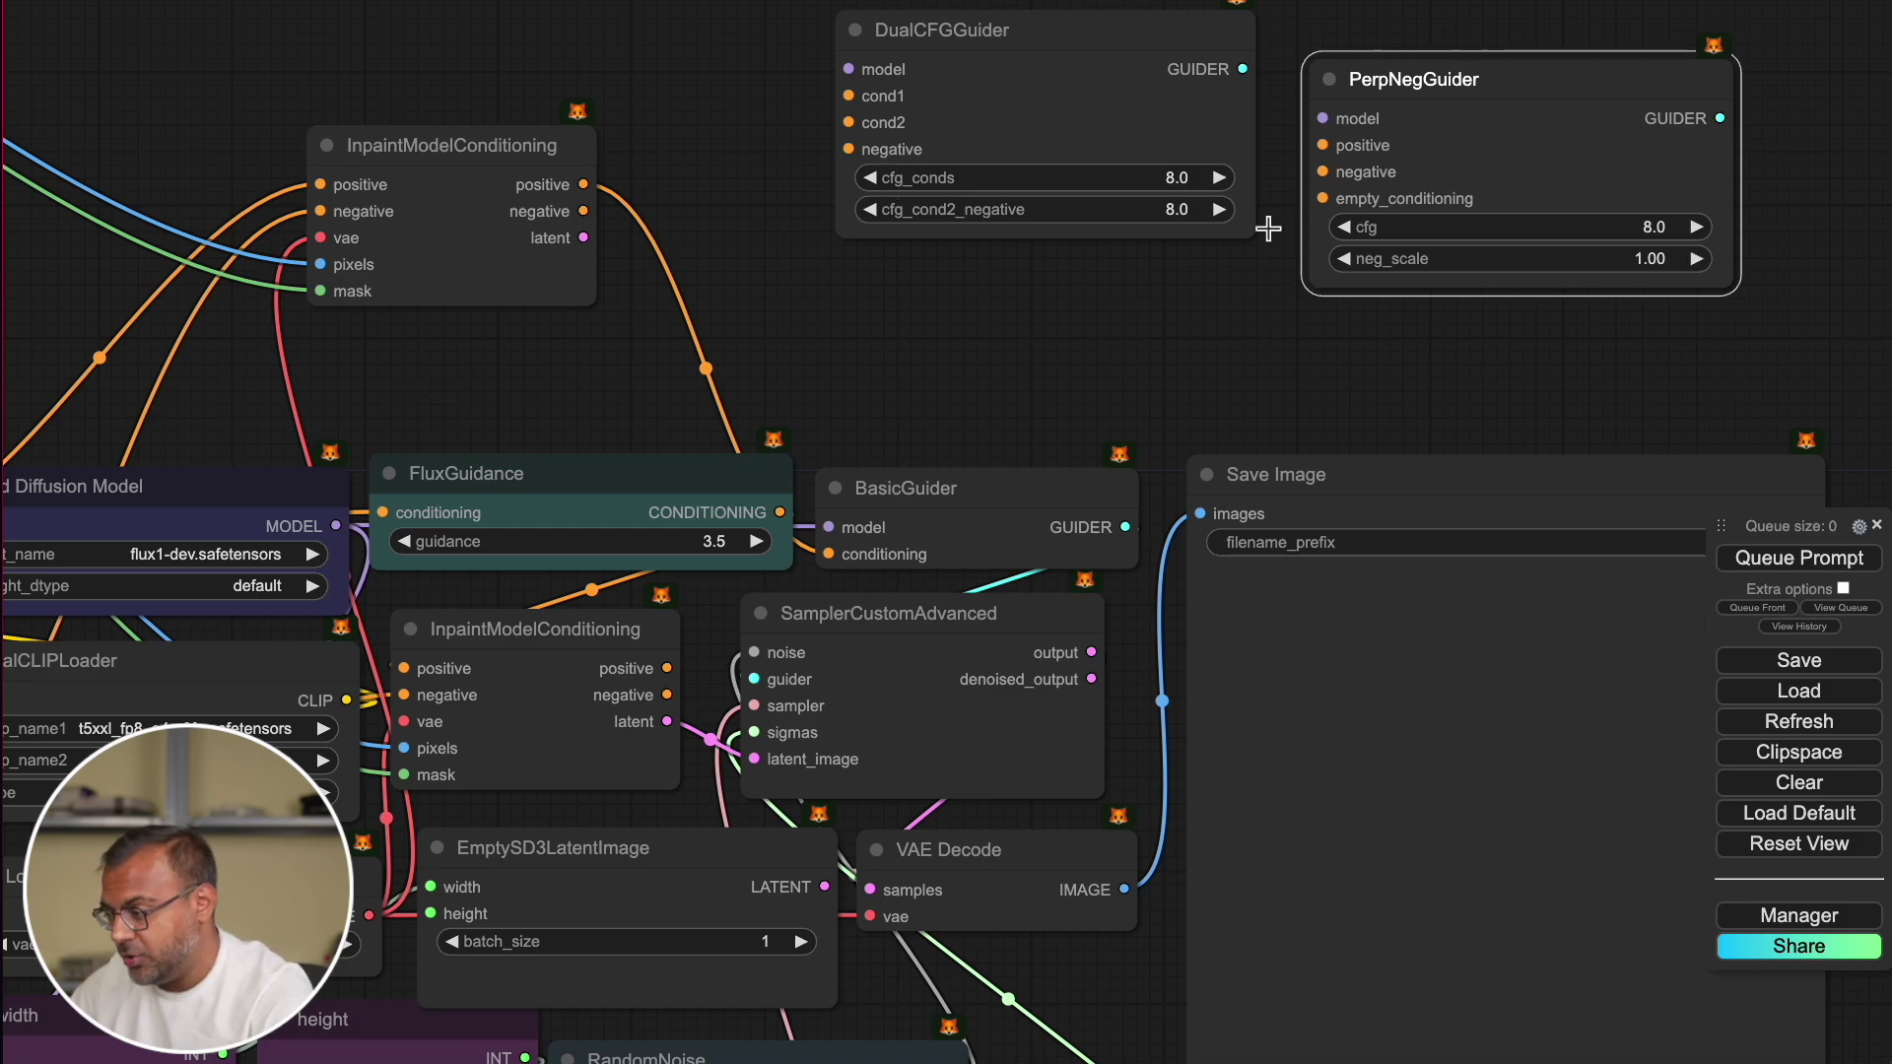
pyautogui.hotkey('ctrl', 'z')
pyautogui.moveTo(775, 112); pyautogui.dragTo(962, 633)
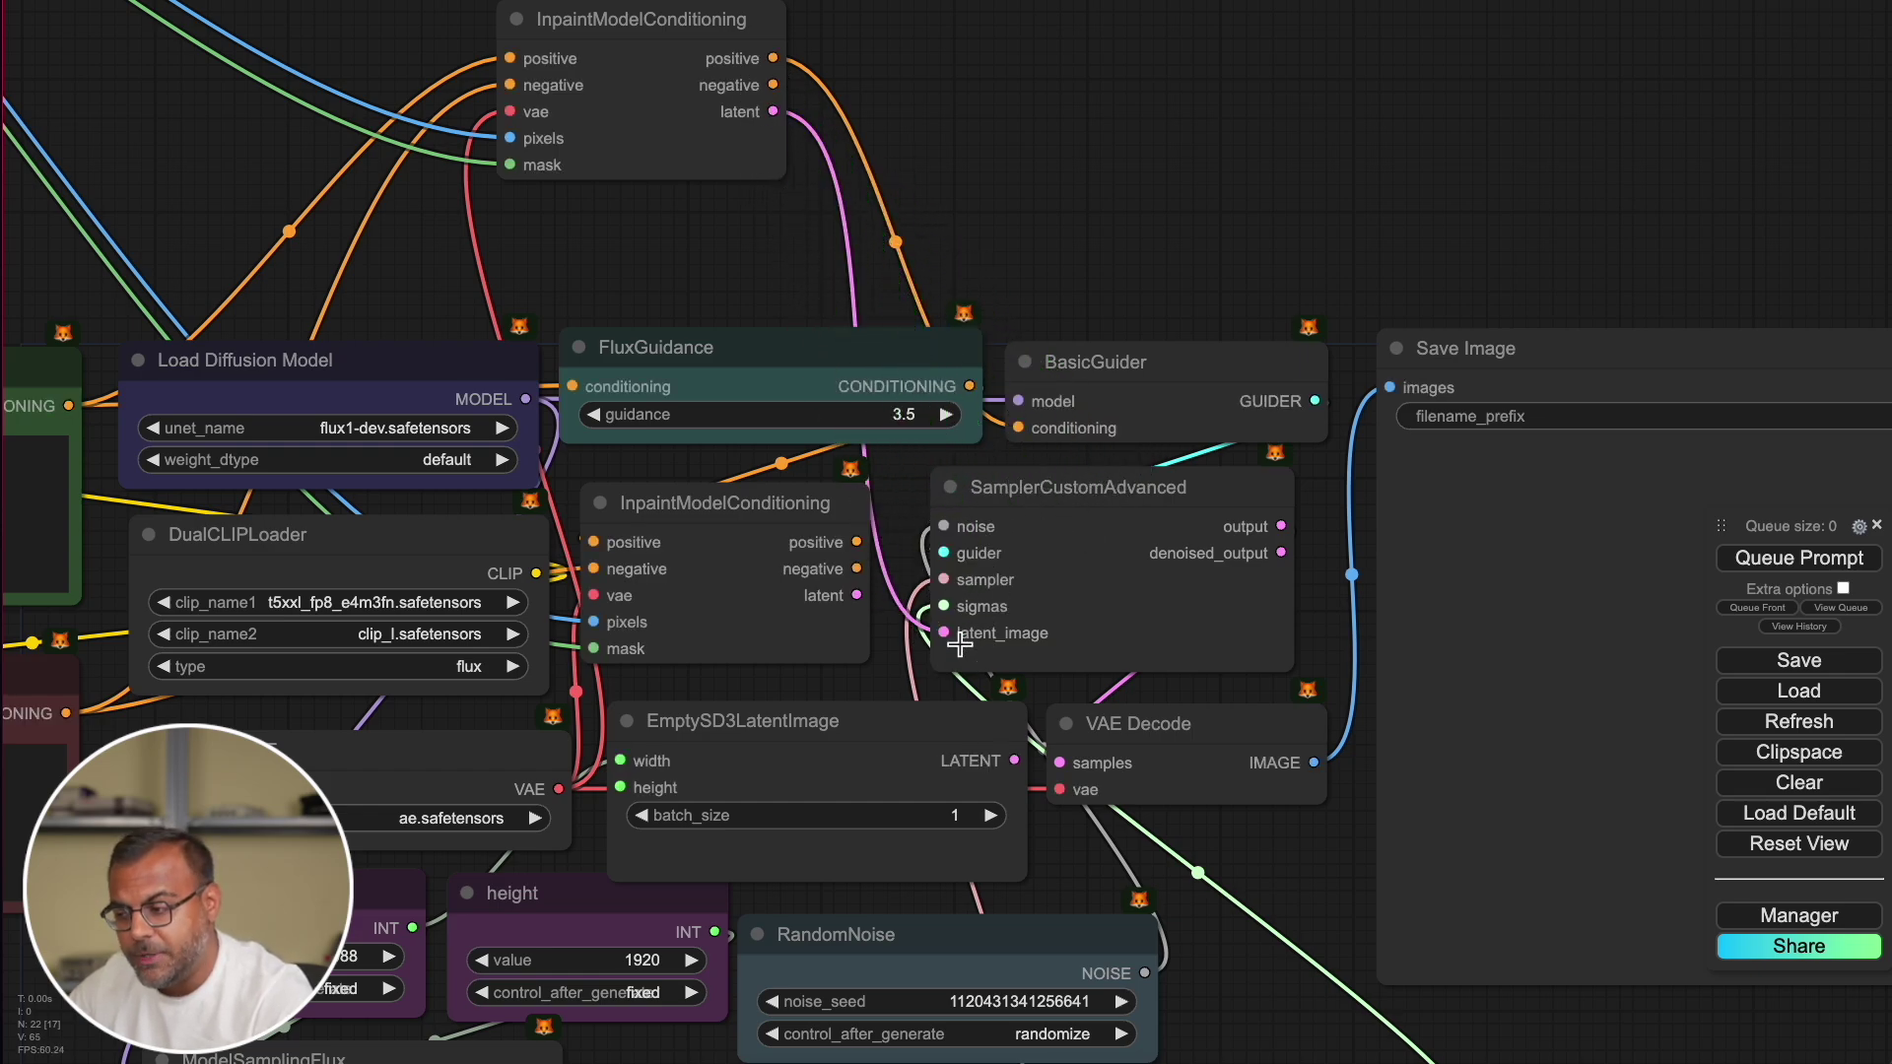
pyautogui.click(709, 600)
# - Delete the old InpaintModelConditioning node and move the new one into its place
pyautogui.press('Delete')
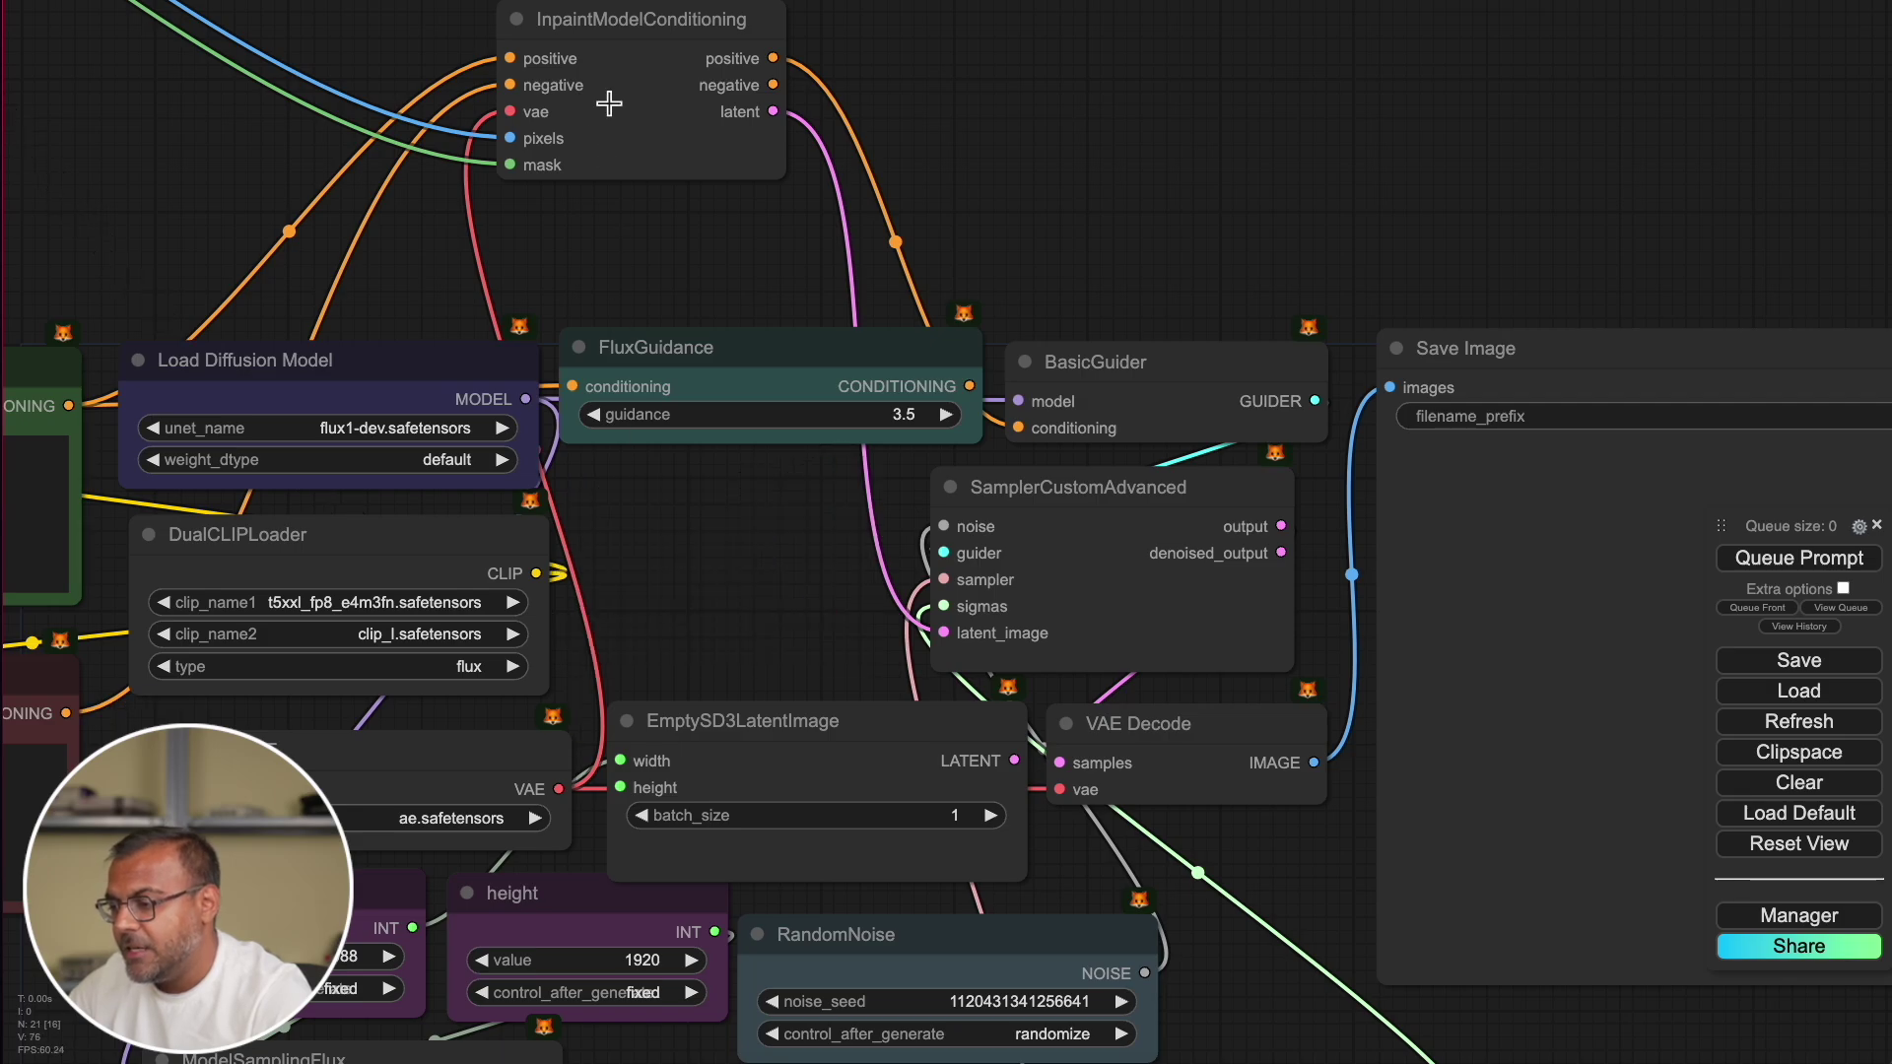
pyautogui.moveTo(609, 102); pyautogui.dragTo(718, 599)
pyautogui.hscroll(-10, 719, 279)
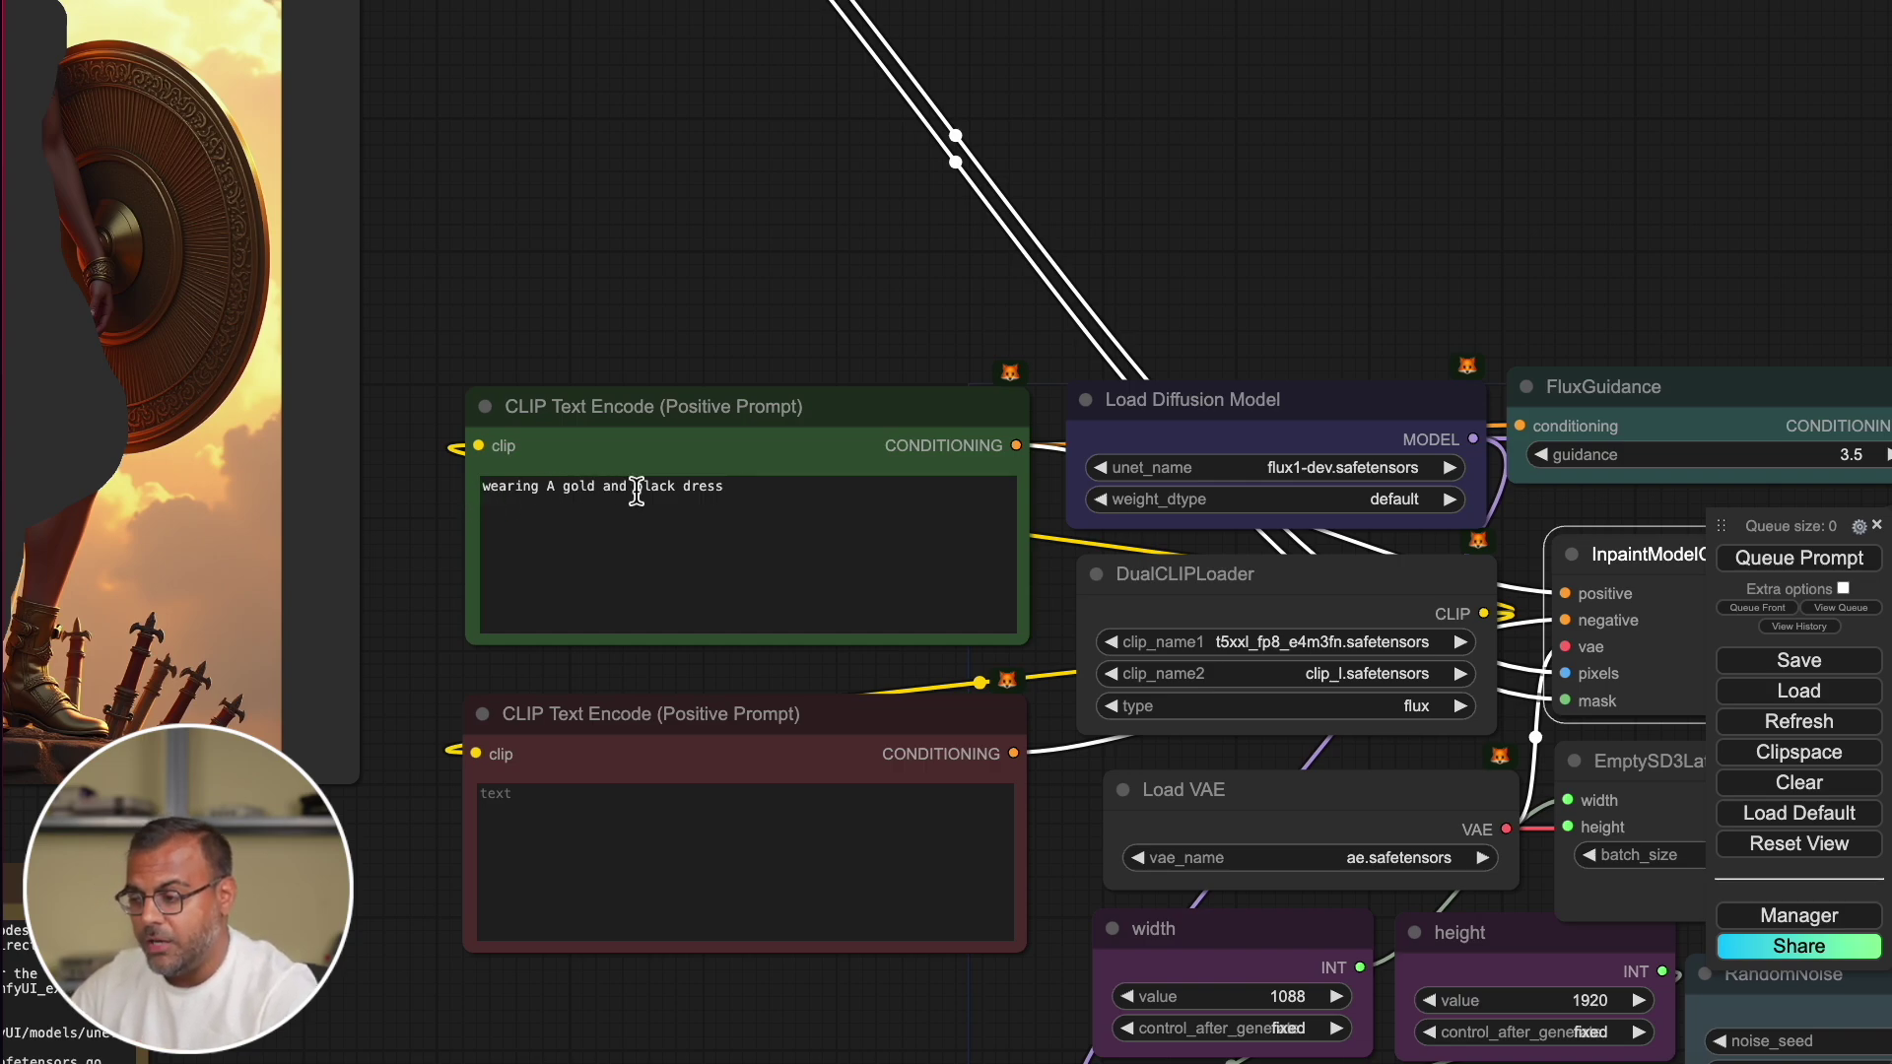
# - Queue the workflow and inspect the gold-dress result in the Save Image node
pyautogui.click(1749, 562)
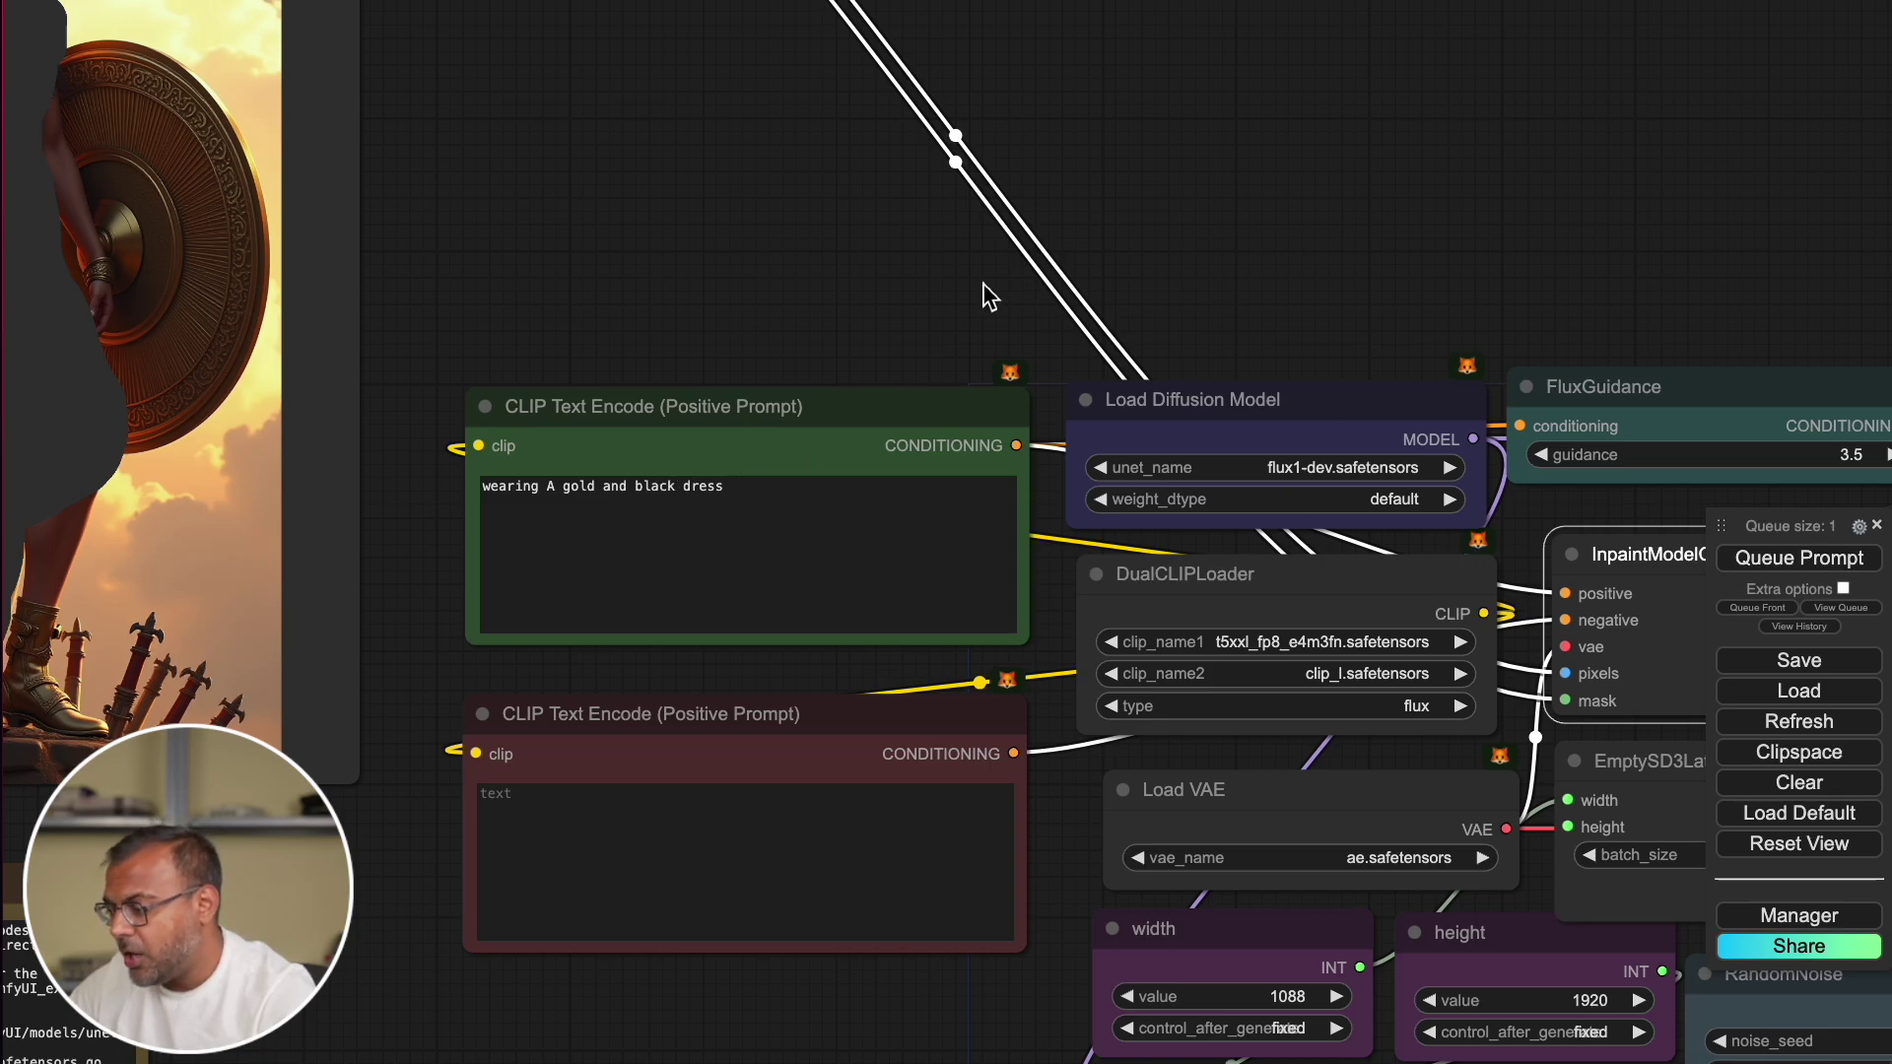
pyautogui.moveTo(739, 316); pyautogui.dragTo(972, 296)
pyautogui.scroll(-6, 972, 295)
pyautogui.click(1187, 157)
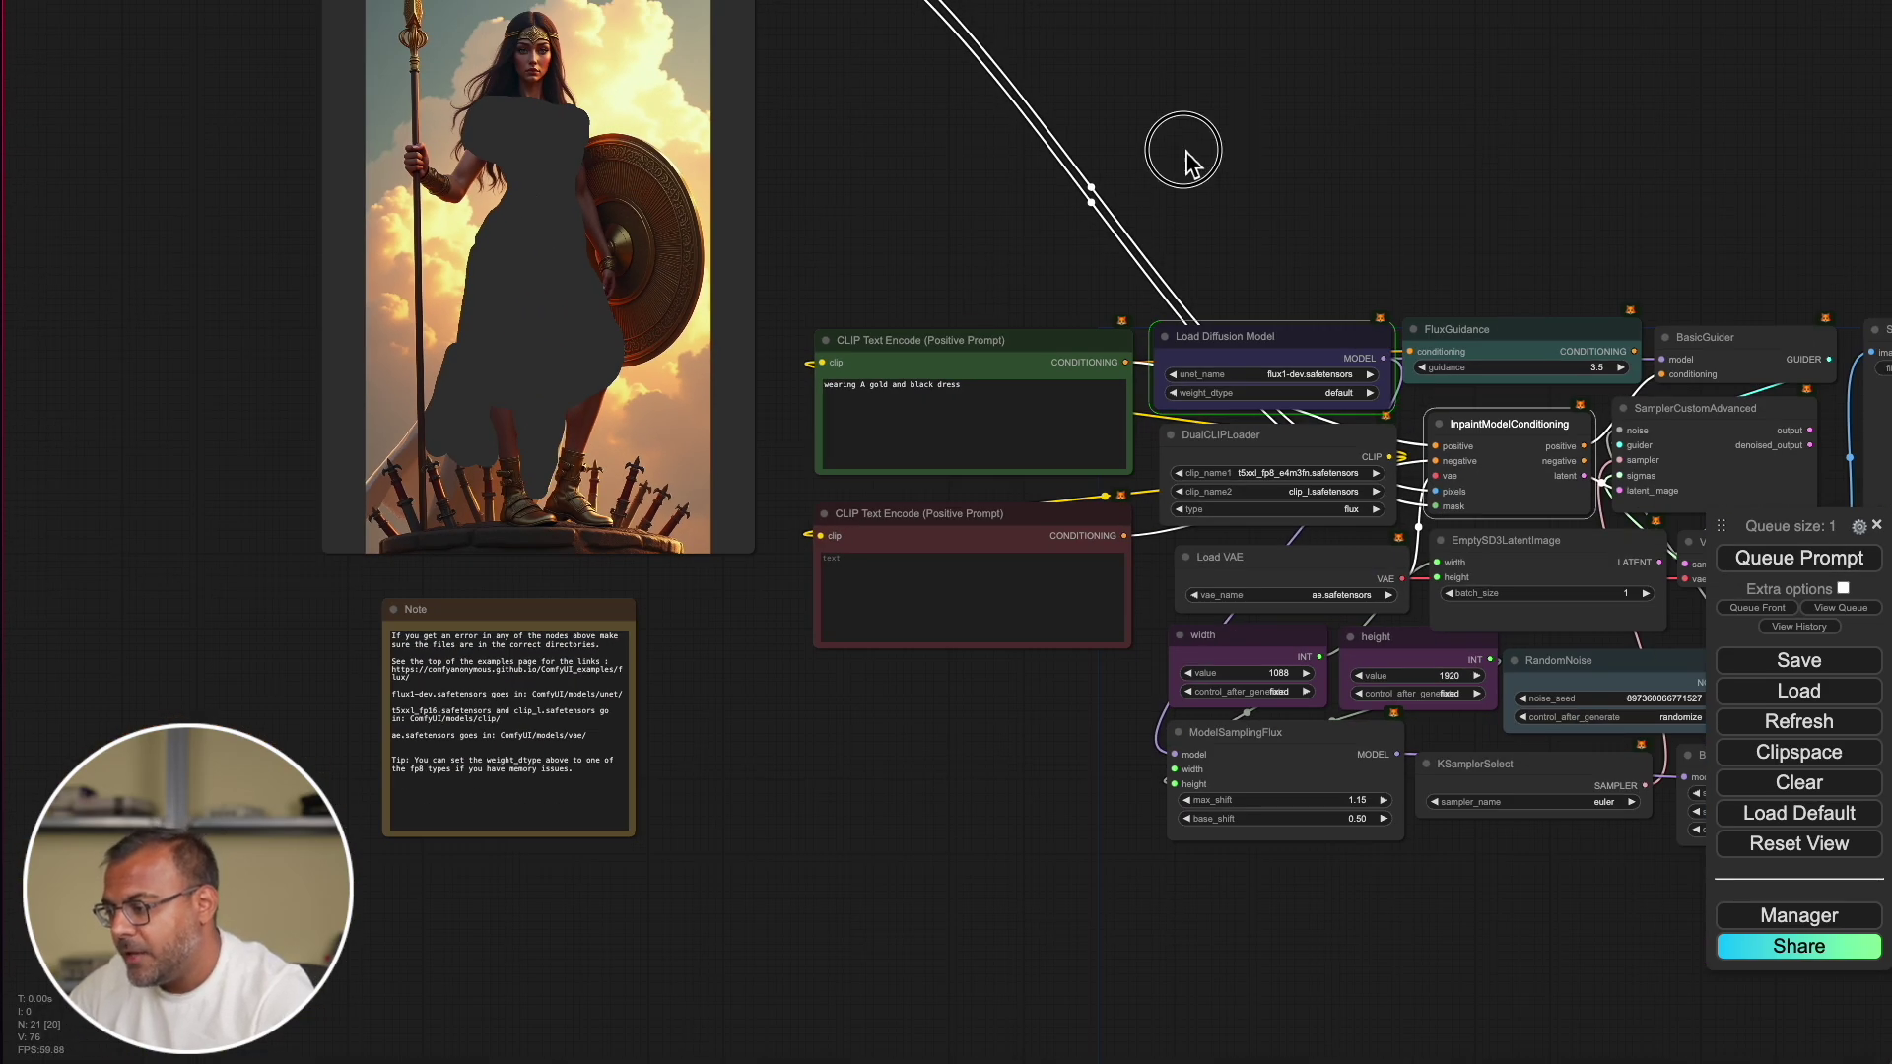
pyautogui.moveTo(1186, 154); pyautogui.dragTo(744, 239)
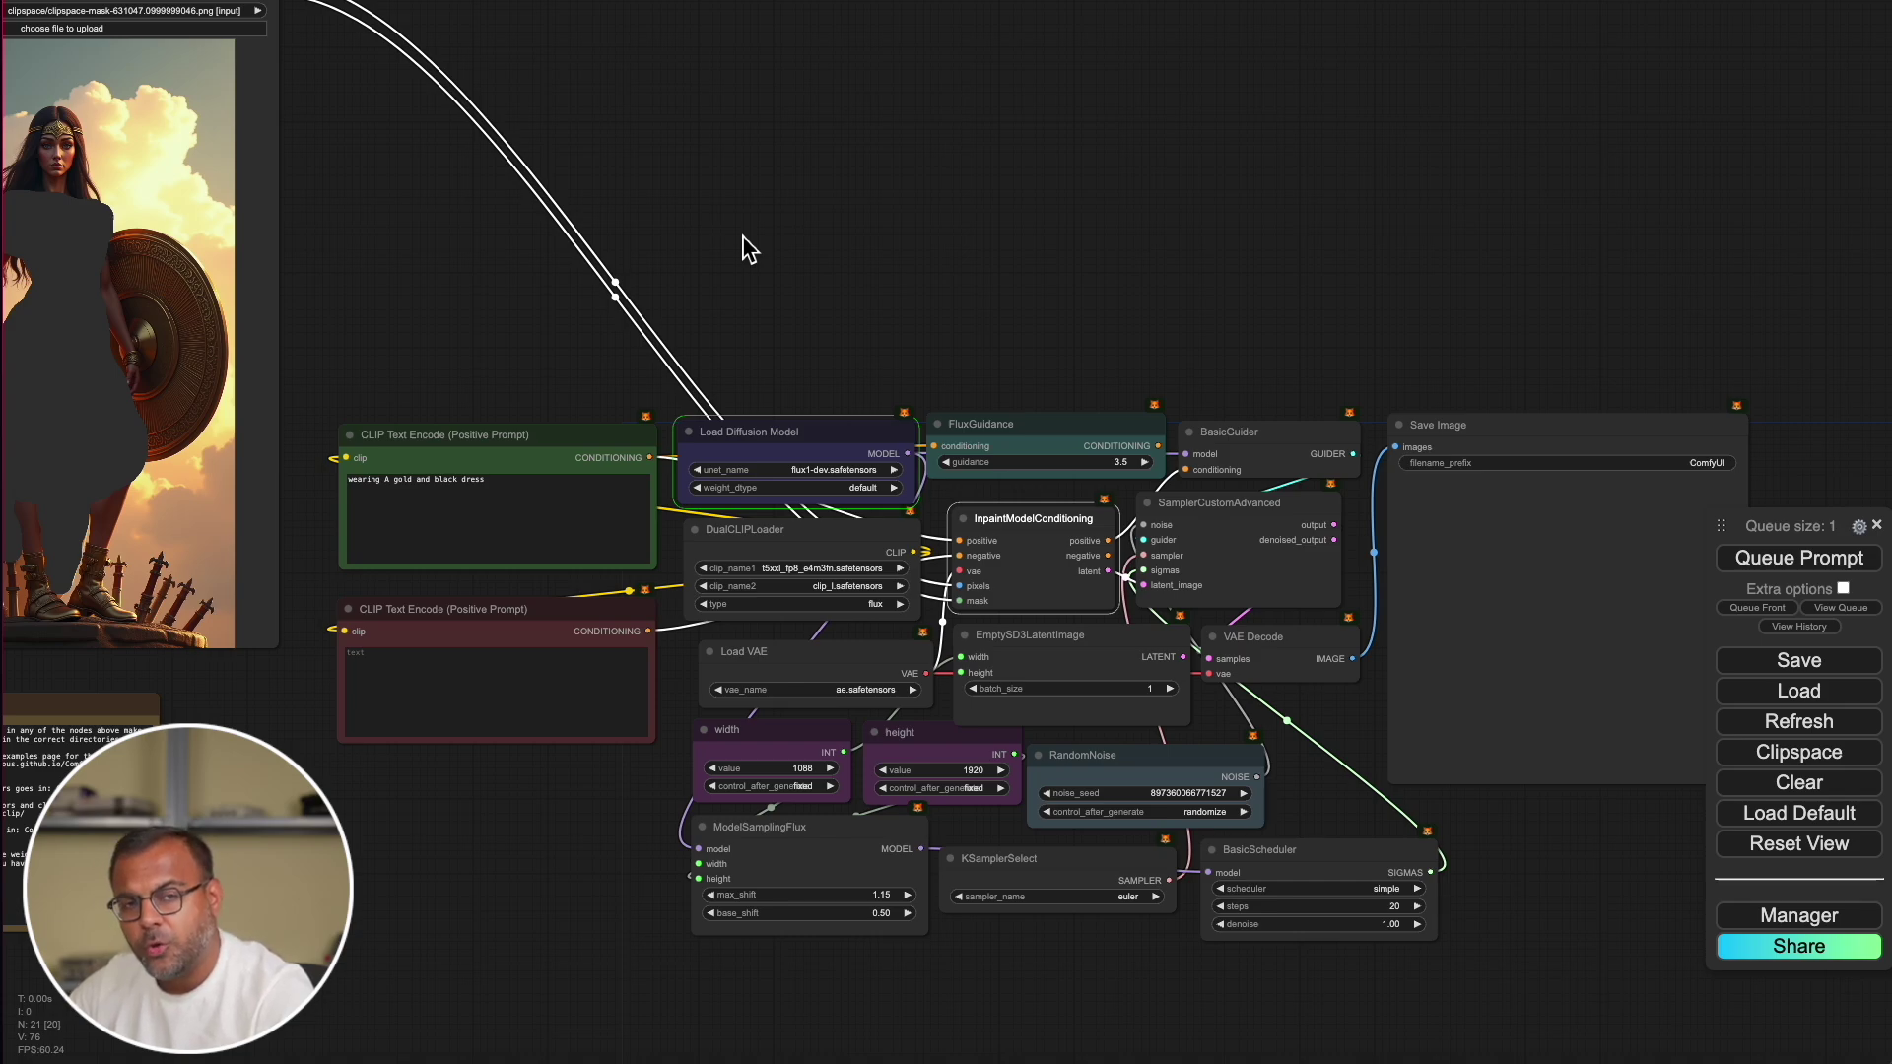
pyautogui.scroll(5, 1365, 372)
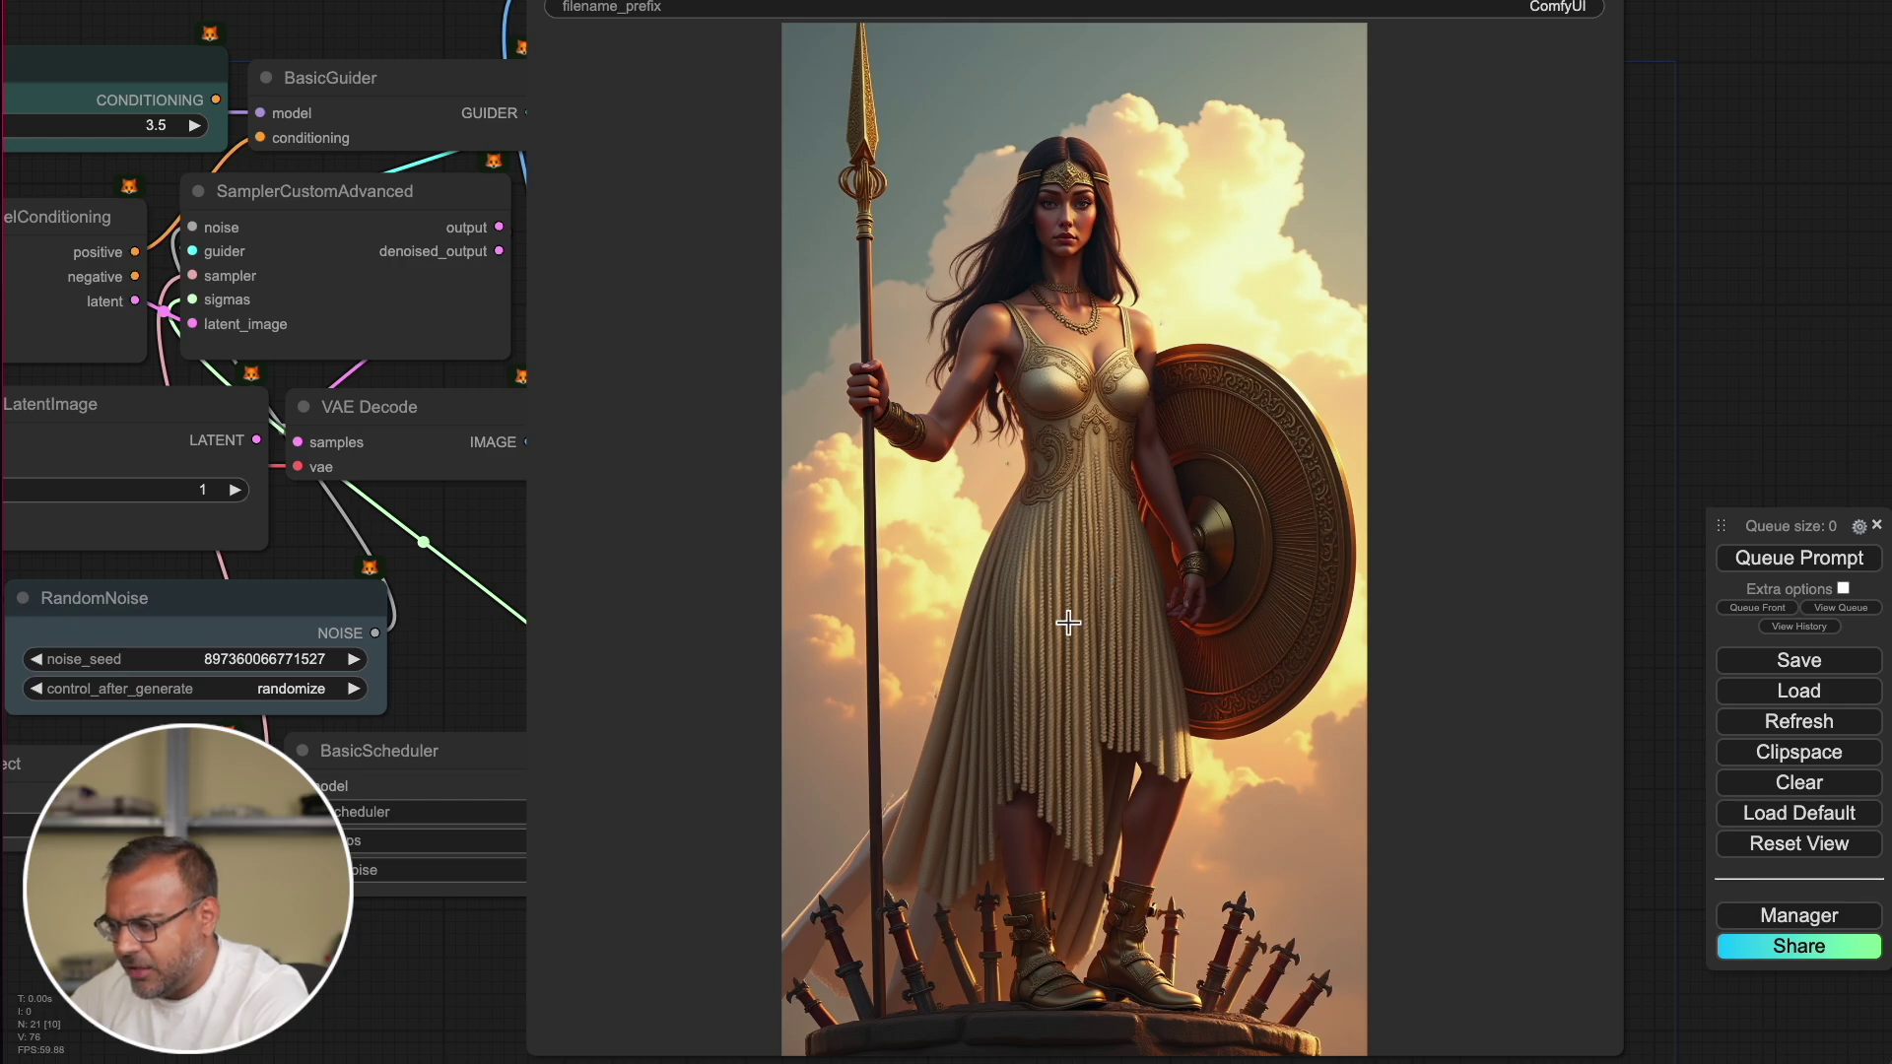
pyautogui.scroll(5, 1070, 591)
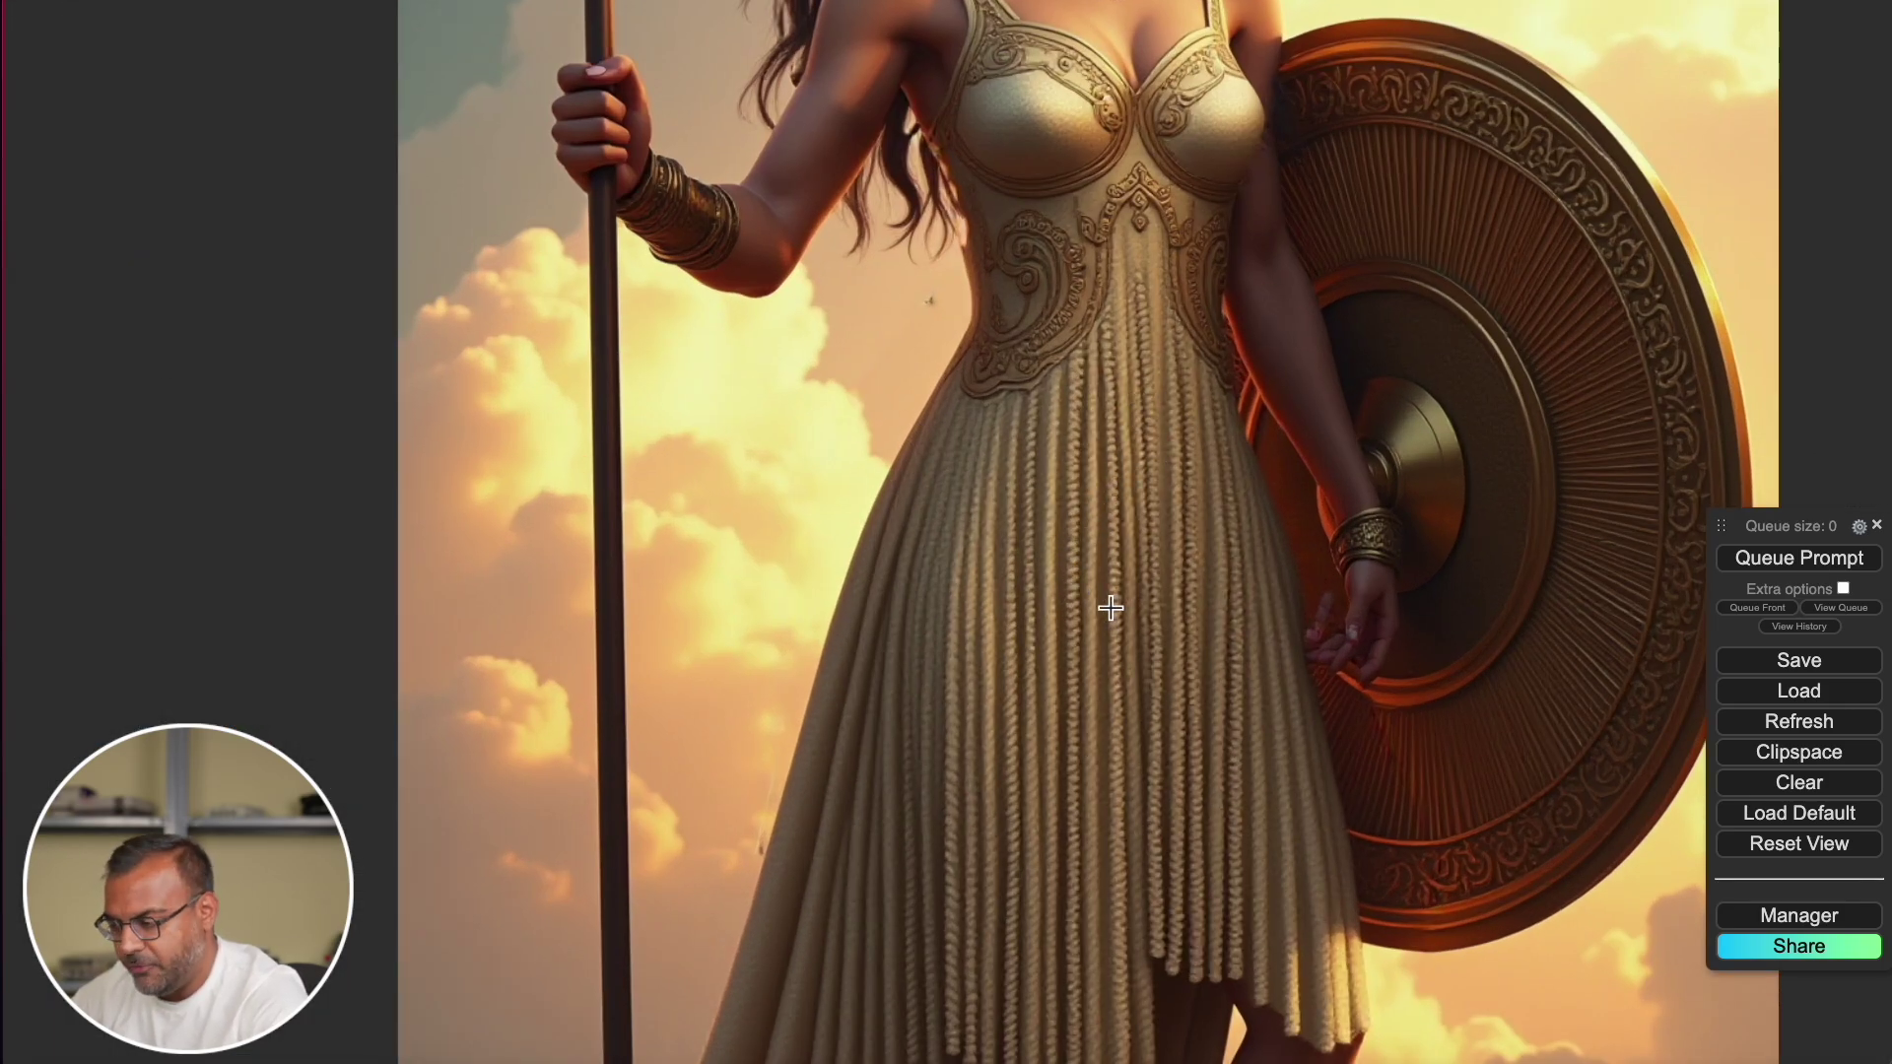
pyautogui.scroll(-10, 1111, 608)
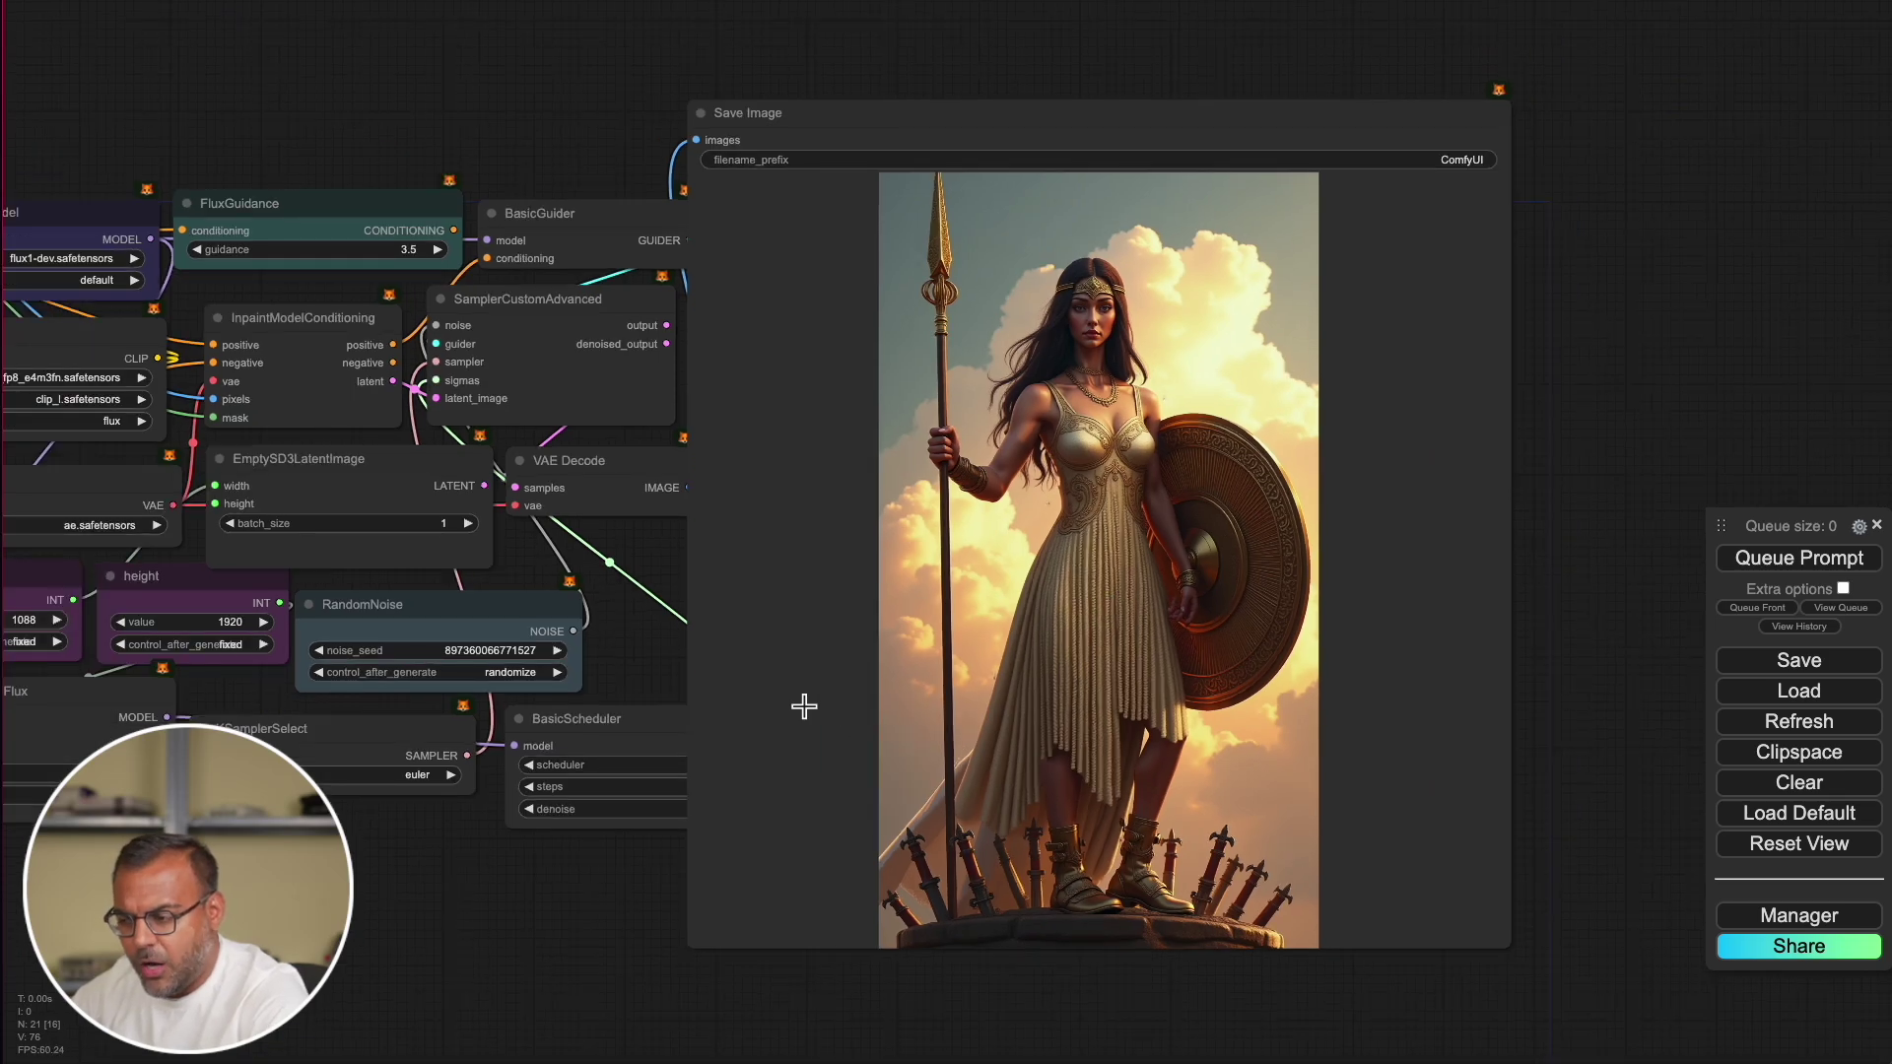
pyautogui.press('super+Tab')
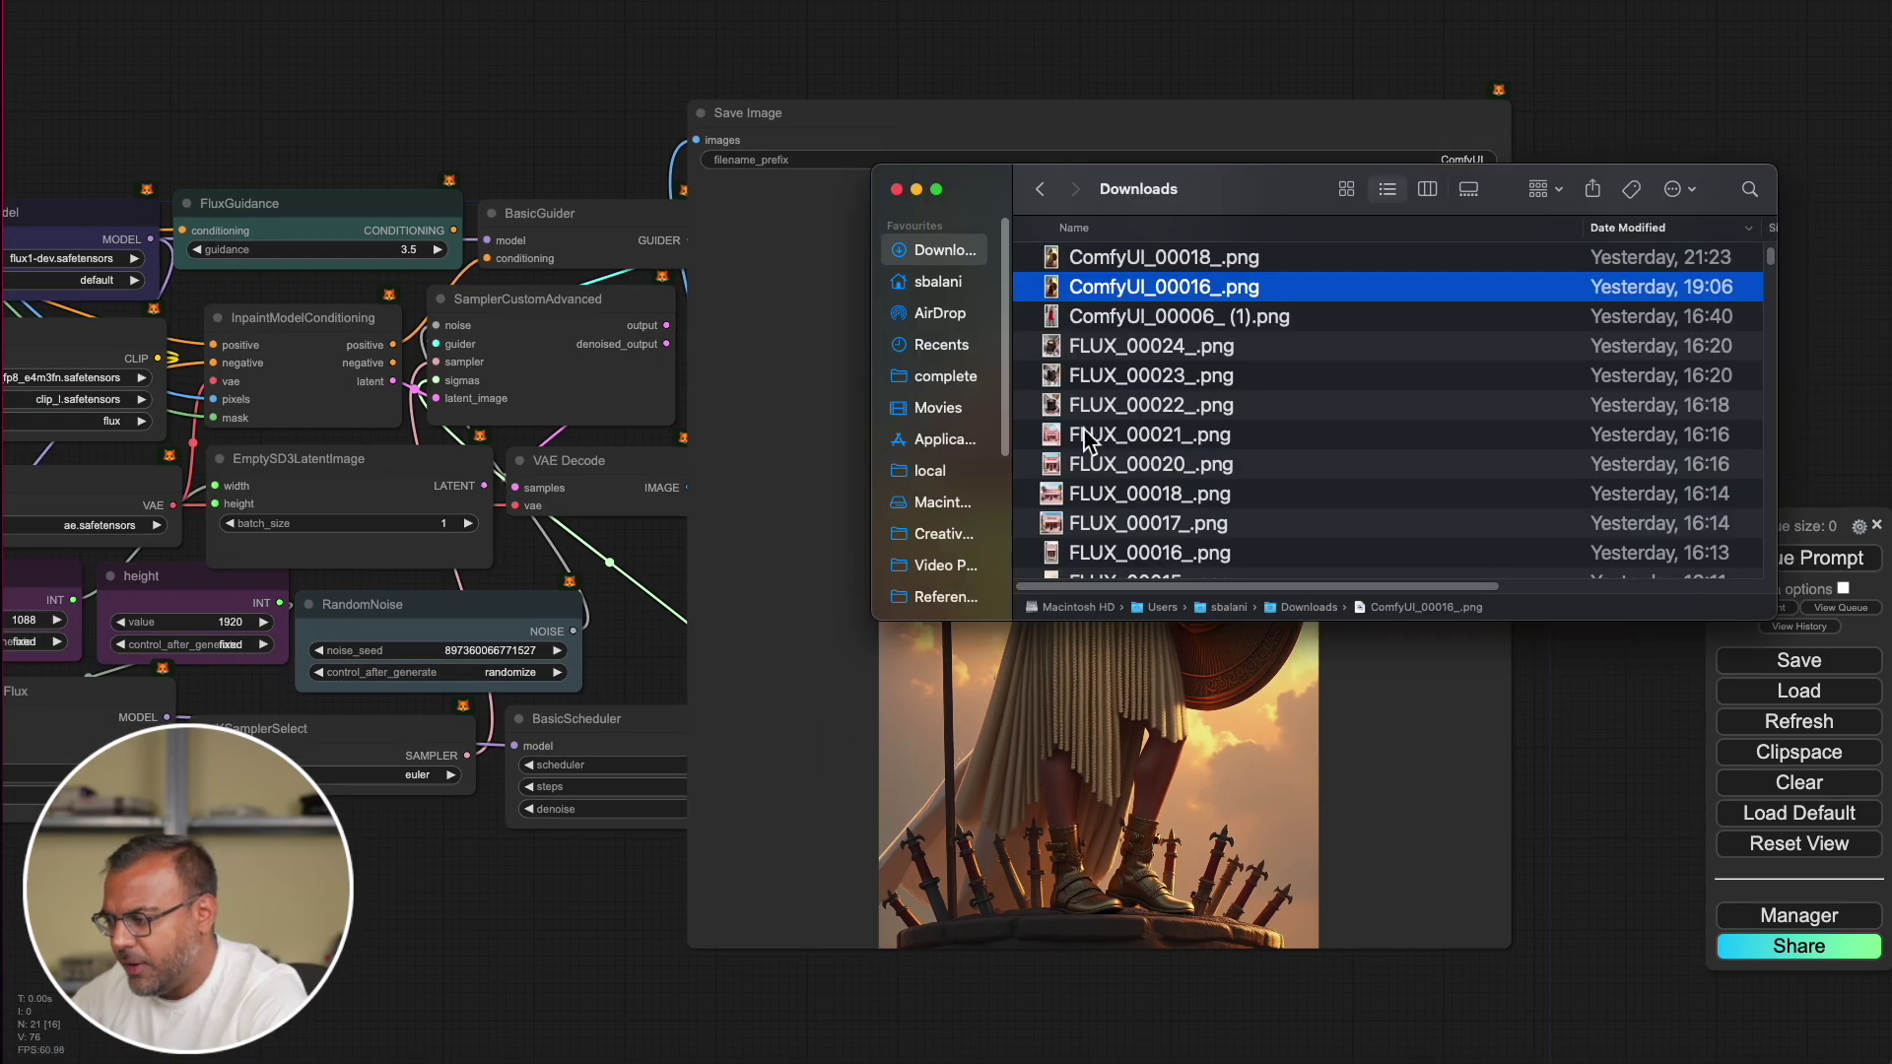
pyautogui.press('space')
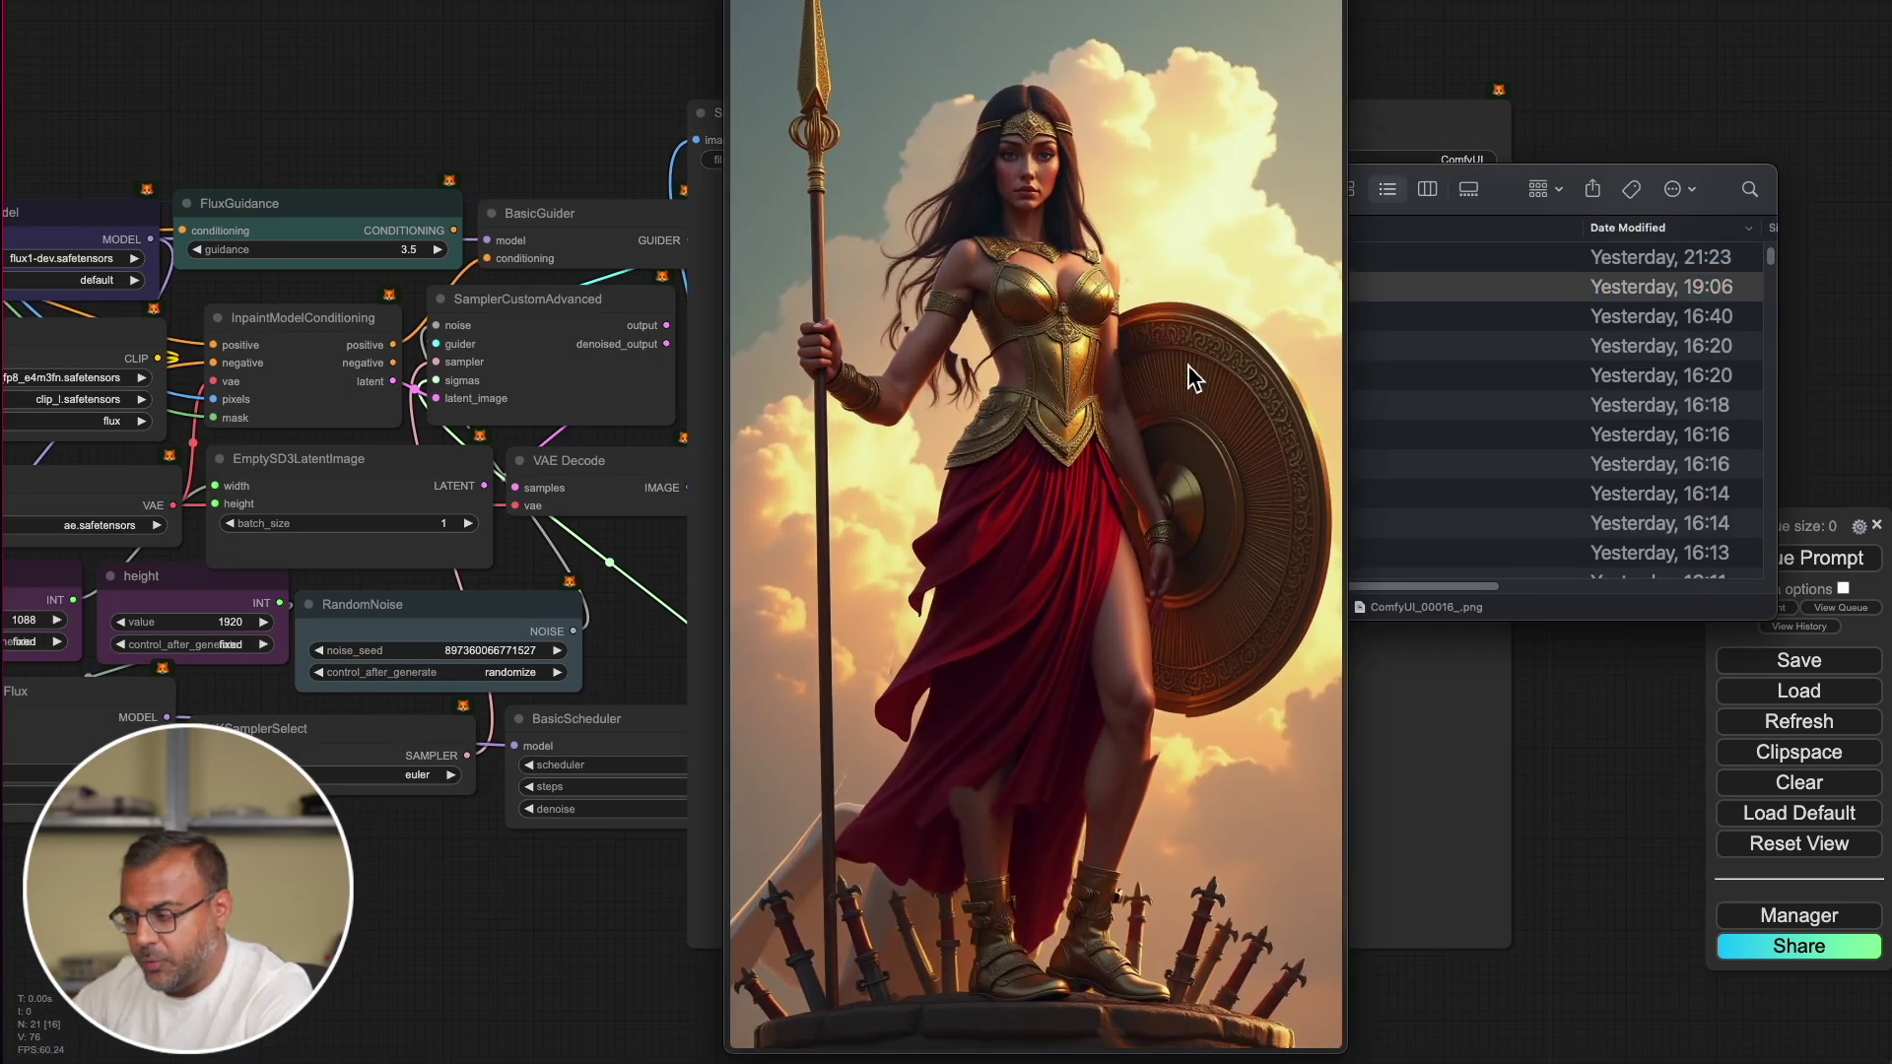
pyautogui.press('Up')
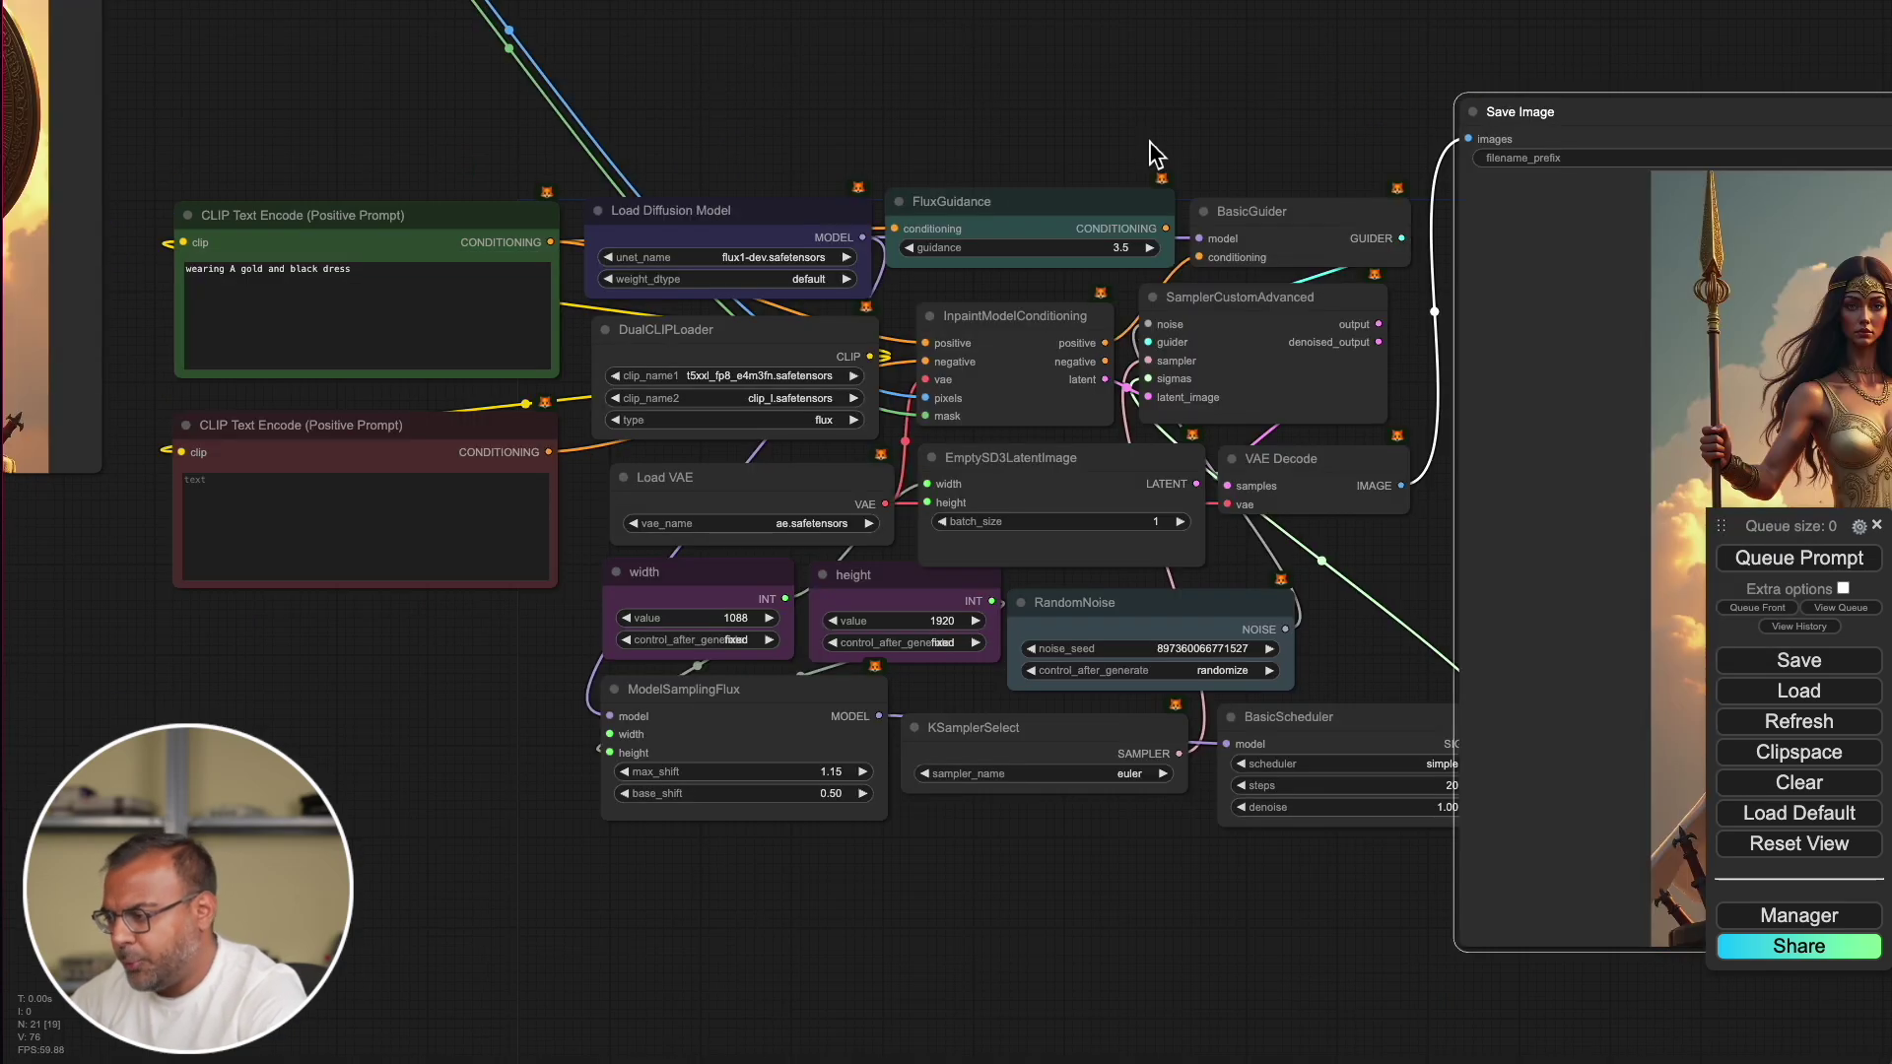
# - Centre the view on the masked warrior image, then adjust the view of the Florence2 hair workflow
pyautogui.moveTo(921, 99); pyautogui.dragTo(1473, 296)
pyautogui.moveTo(788, 271); pyautogui.dragTo(944, 385)
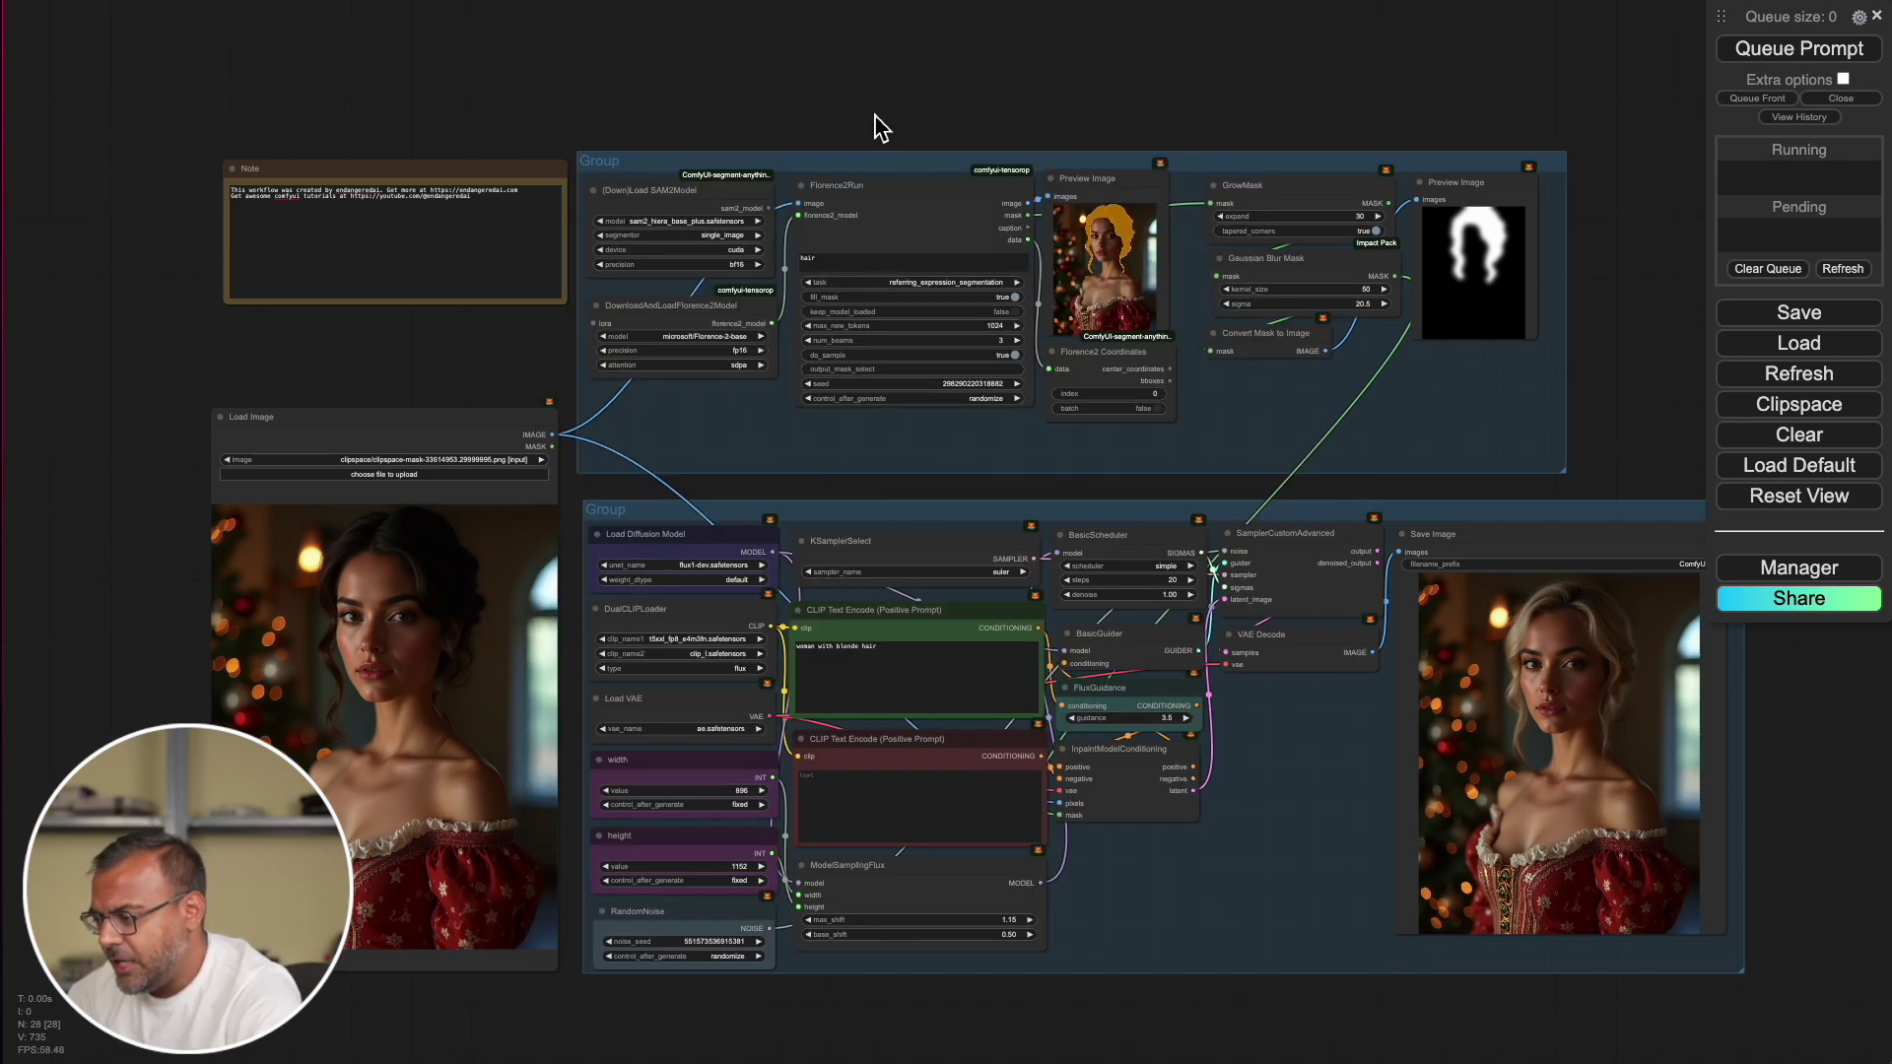
pyautogui.moveTo(874, 127); pyautogui.dragTo(823, 134)
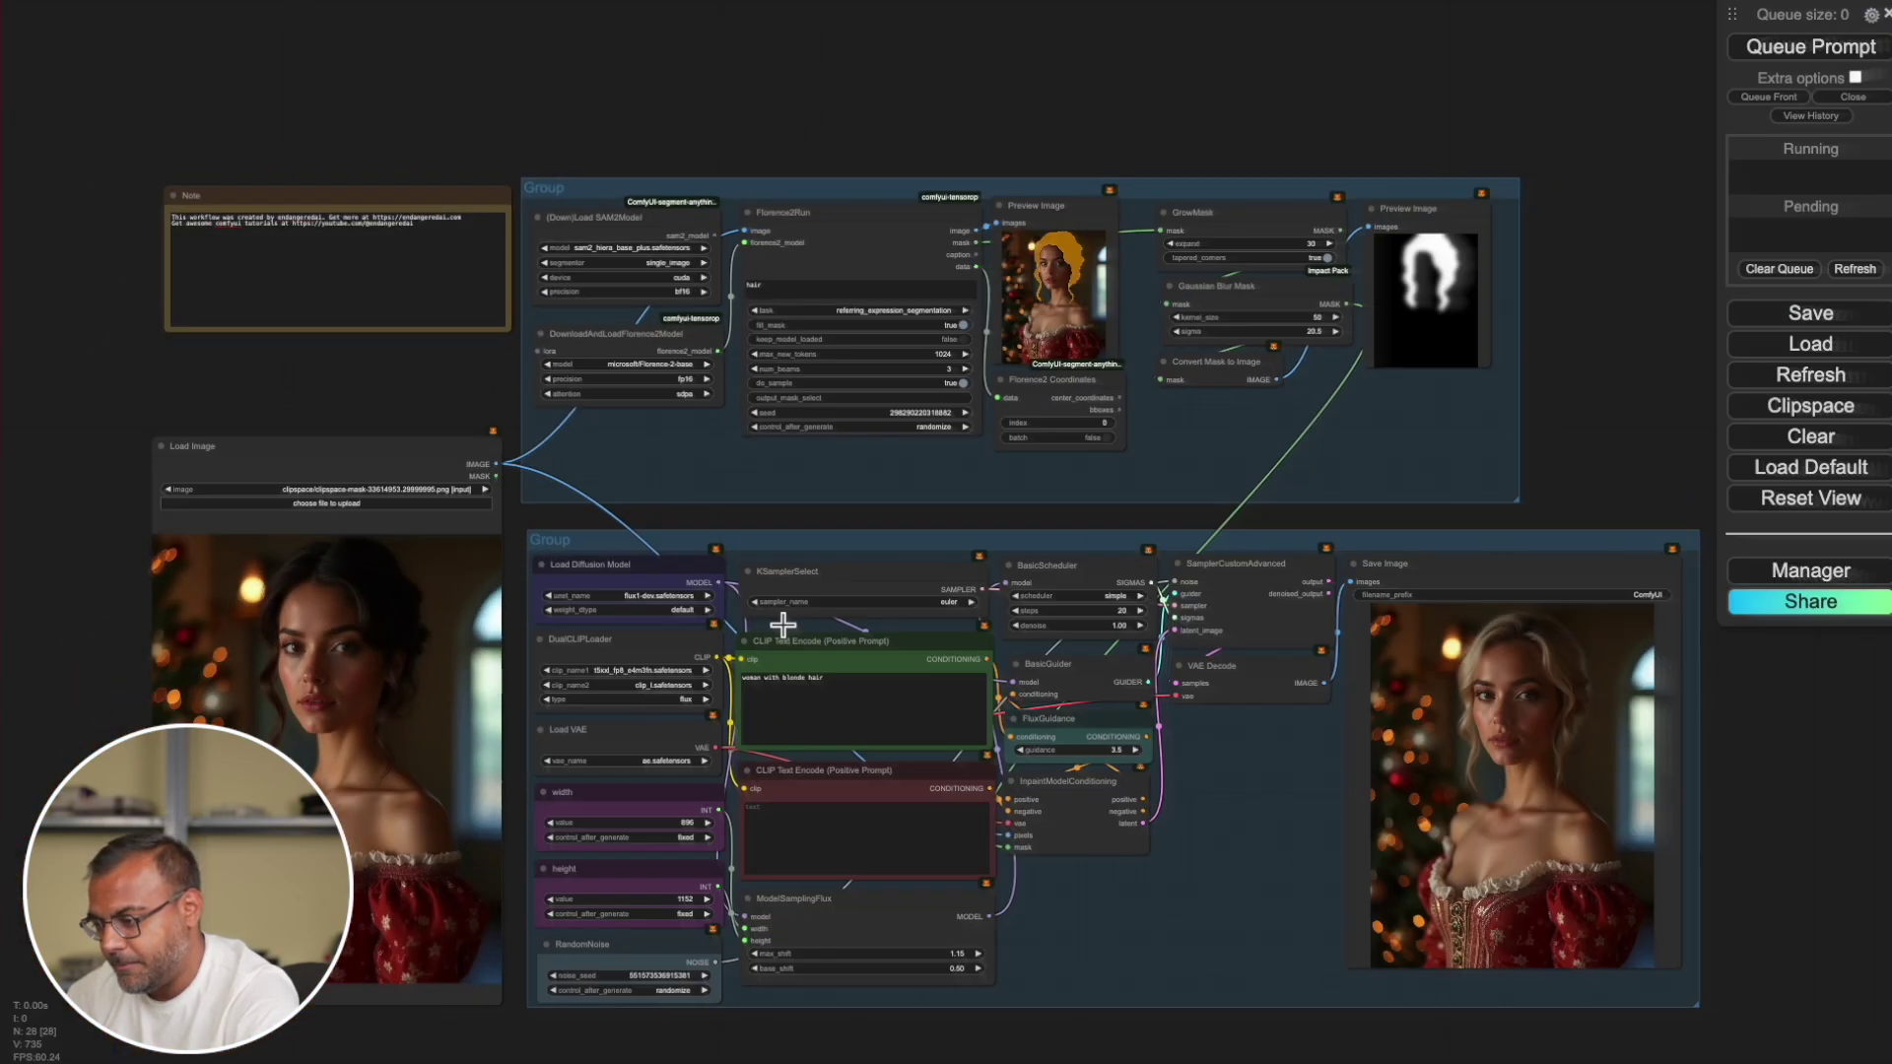
# - Reposition the Florence2 nodes so the model loader sits beside Florence2Run
pyautogui.scroll(6, 709, 148)
pyautogui.moveTo(915, 103); pyautogui.dragTo(637, 76)
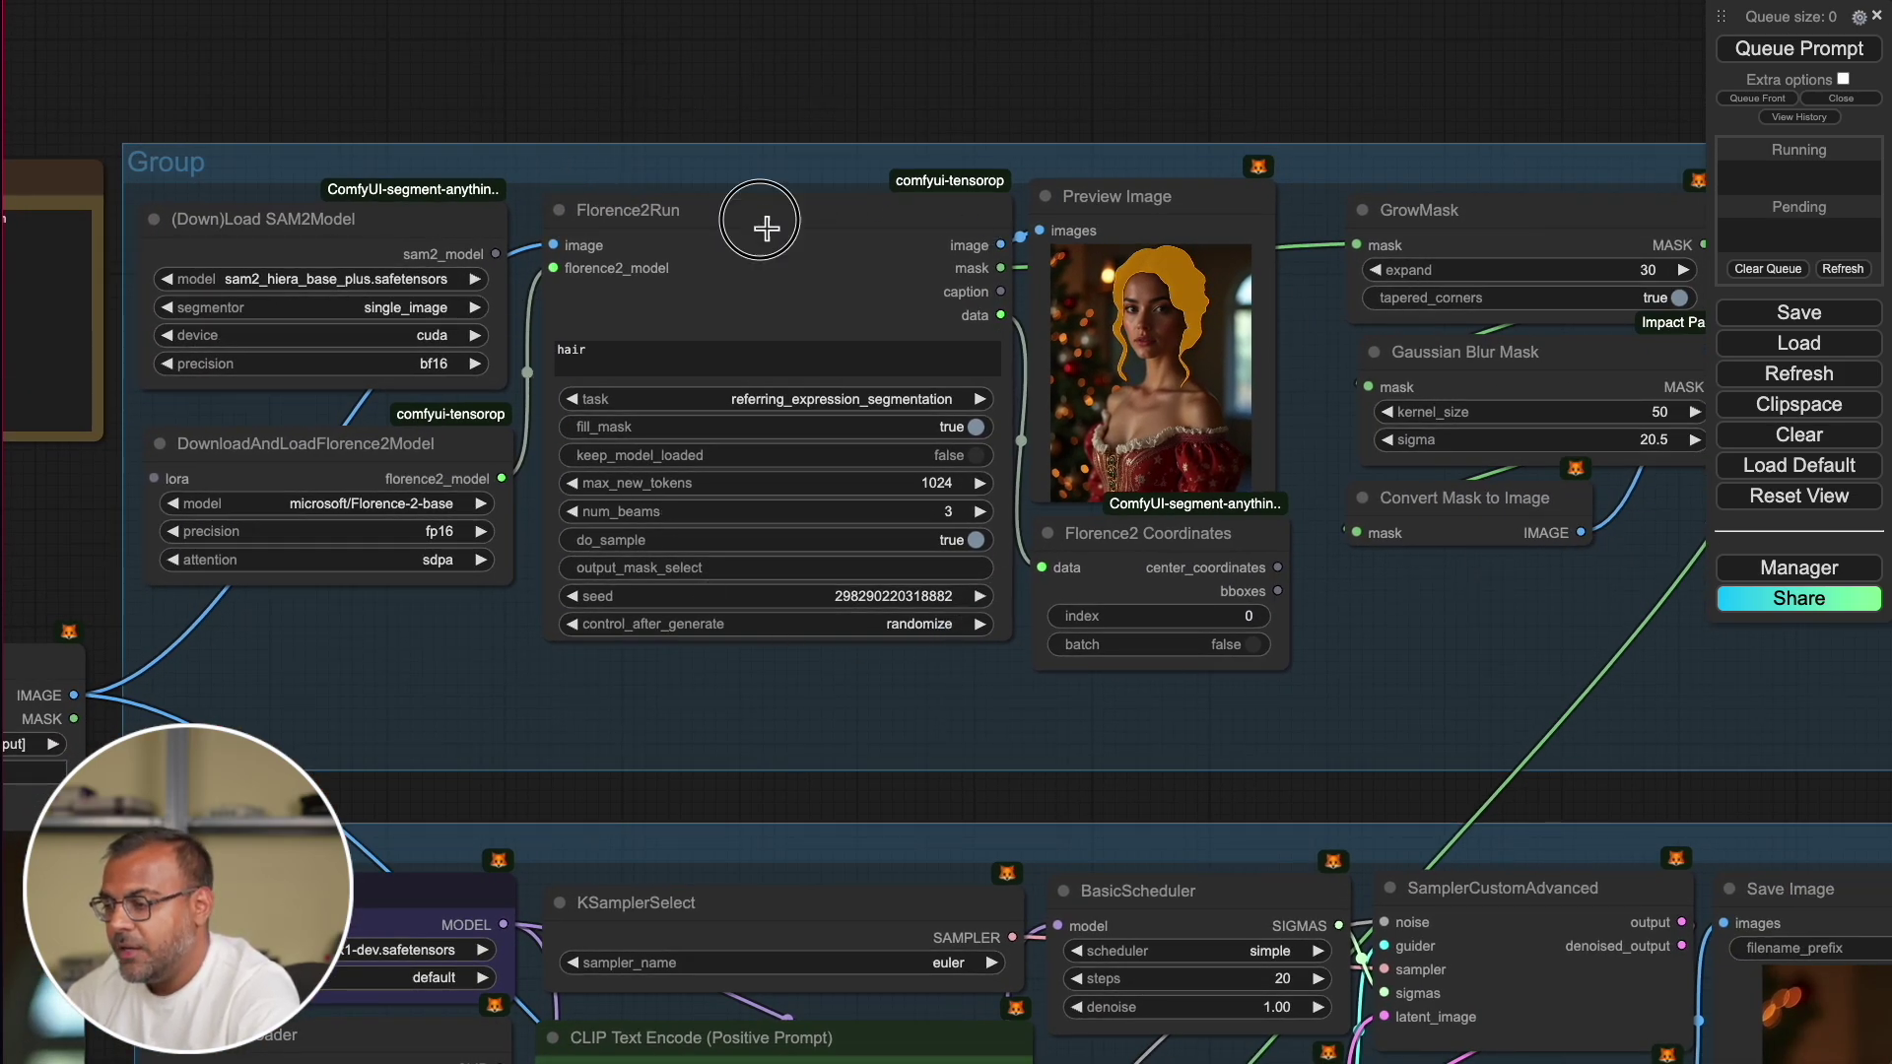
pyautogui.moveTo(767, 228); pyautogui.dragTo(750, 220)
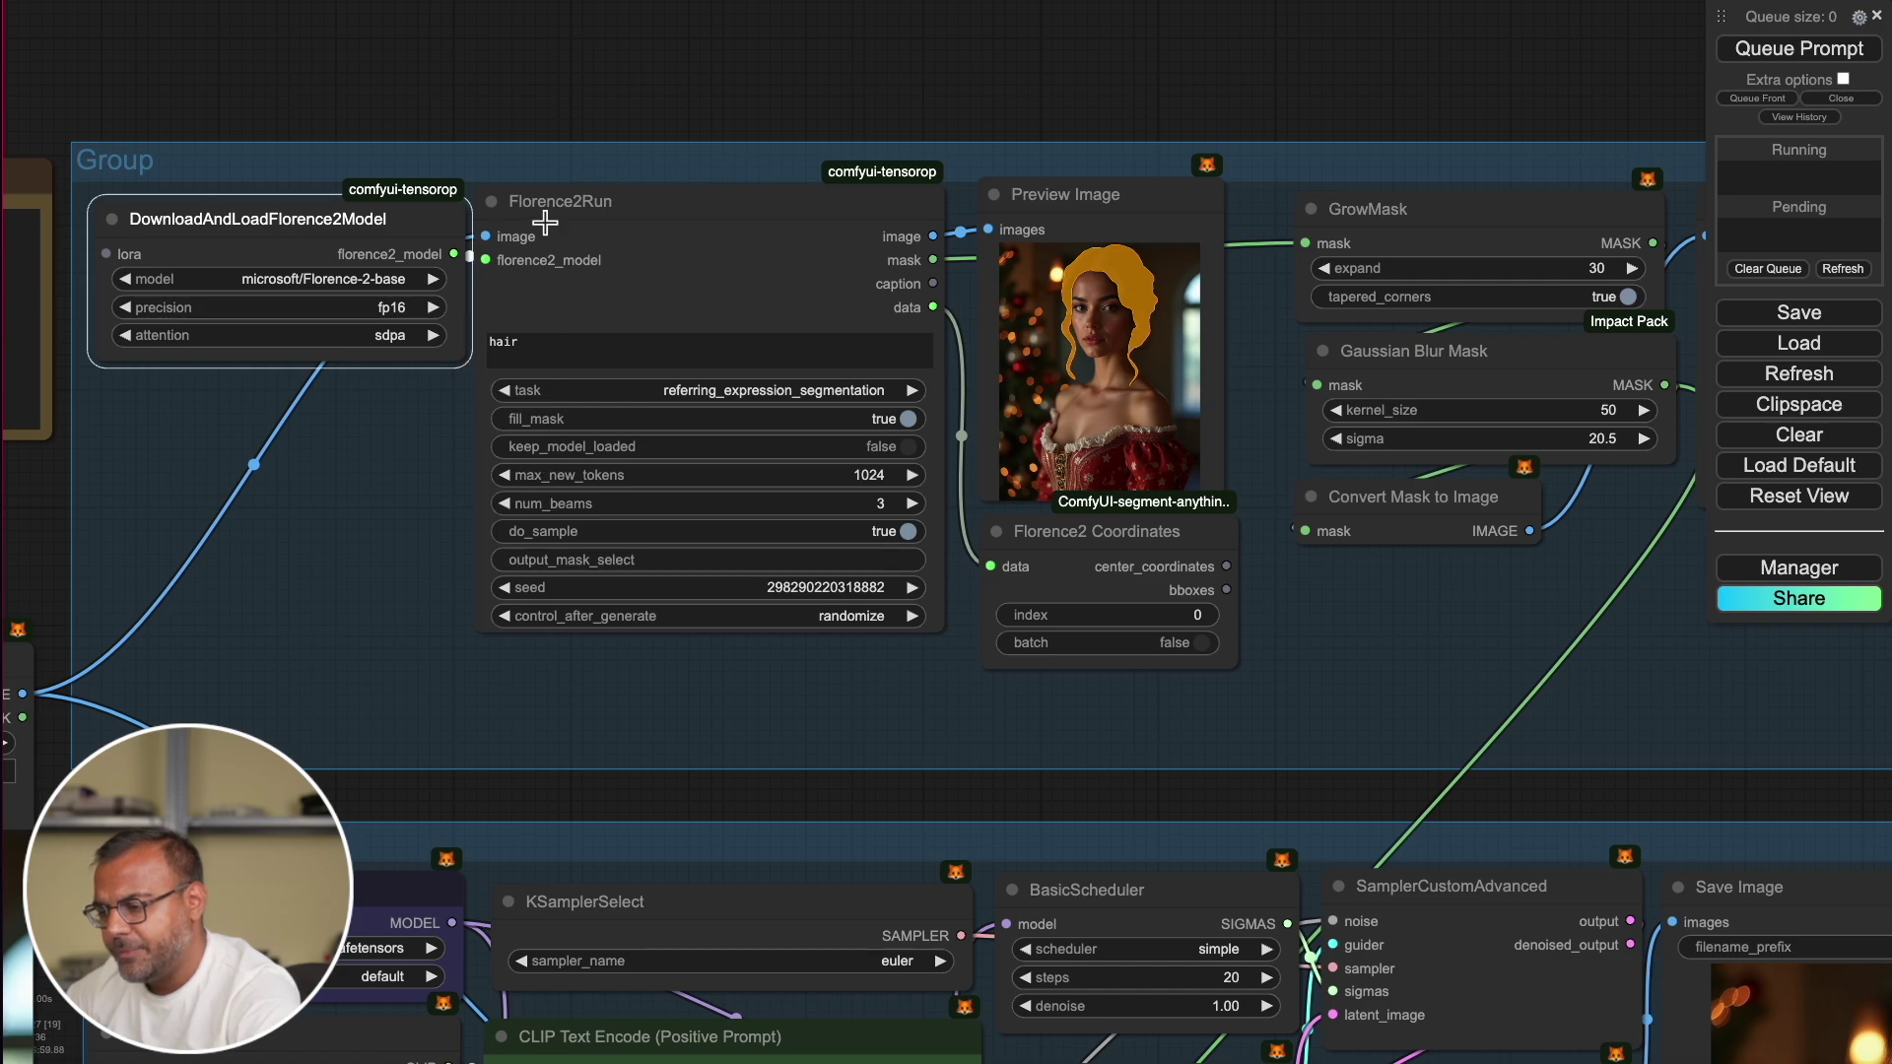
pyautogui.moveTo(400, 123); pyautogui.dragTo(570, 108)
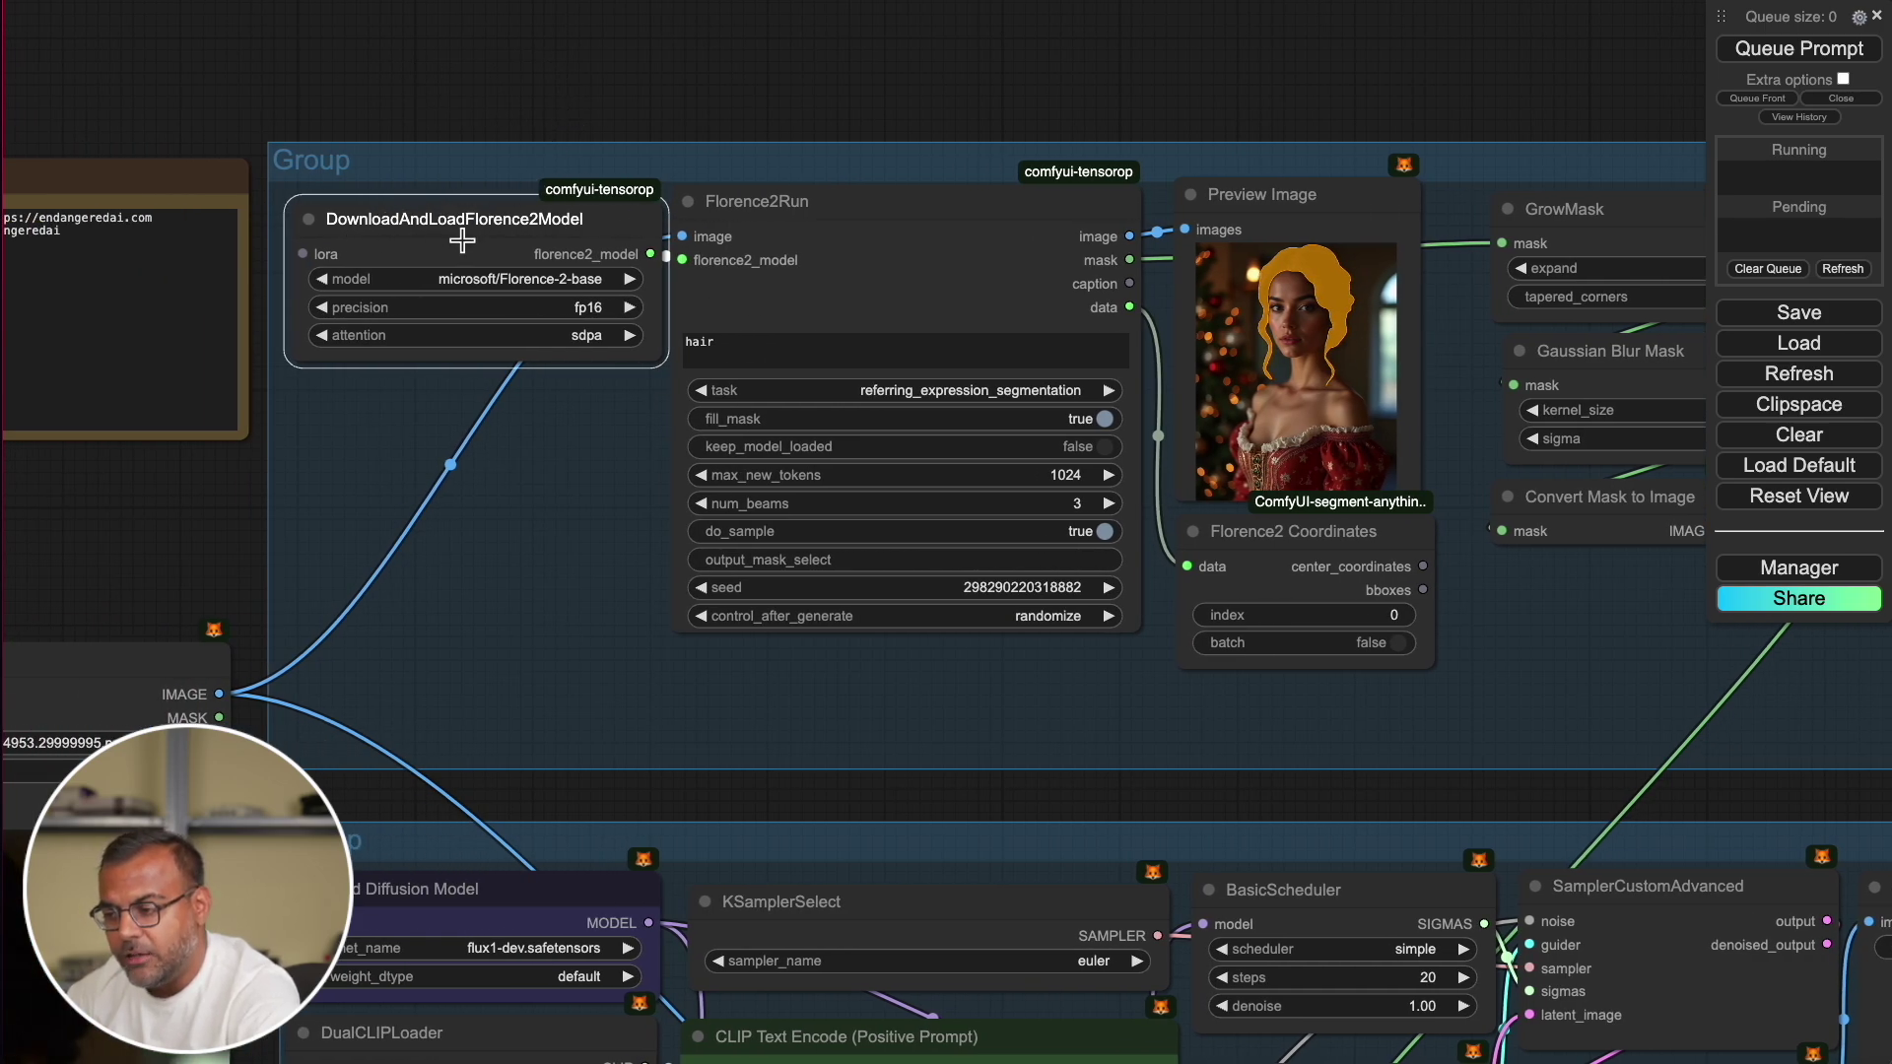
# - Check the installed Florence2 custom nodes in the Custom Nodes Manager, then close it
pyautogui.click(1799, 567)
pyautogui.click(887, 359)
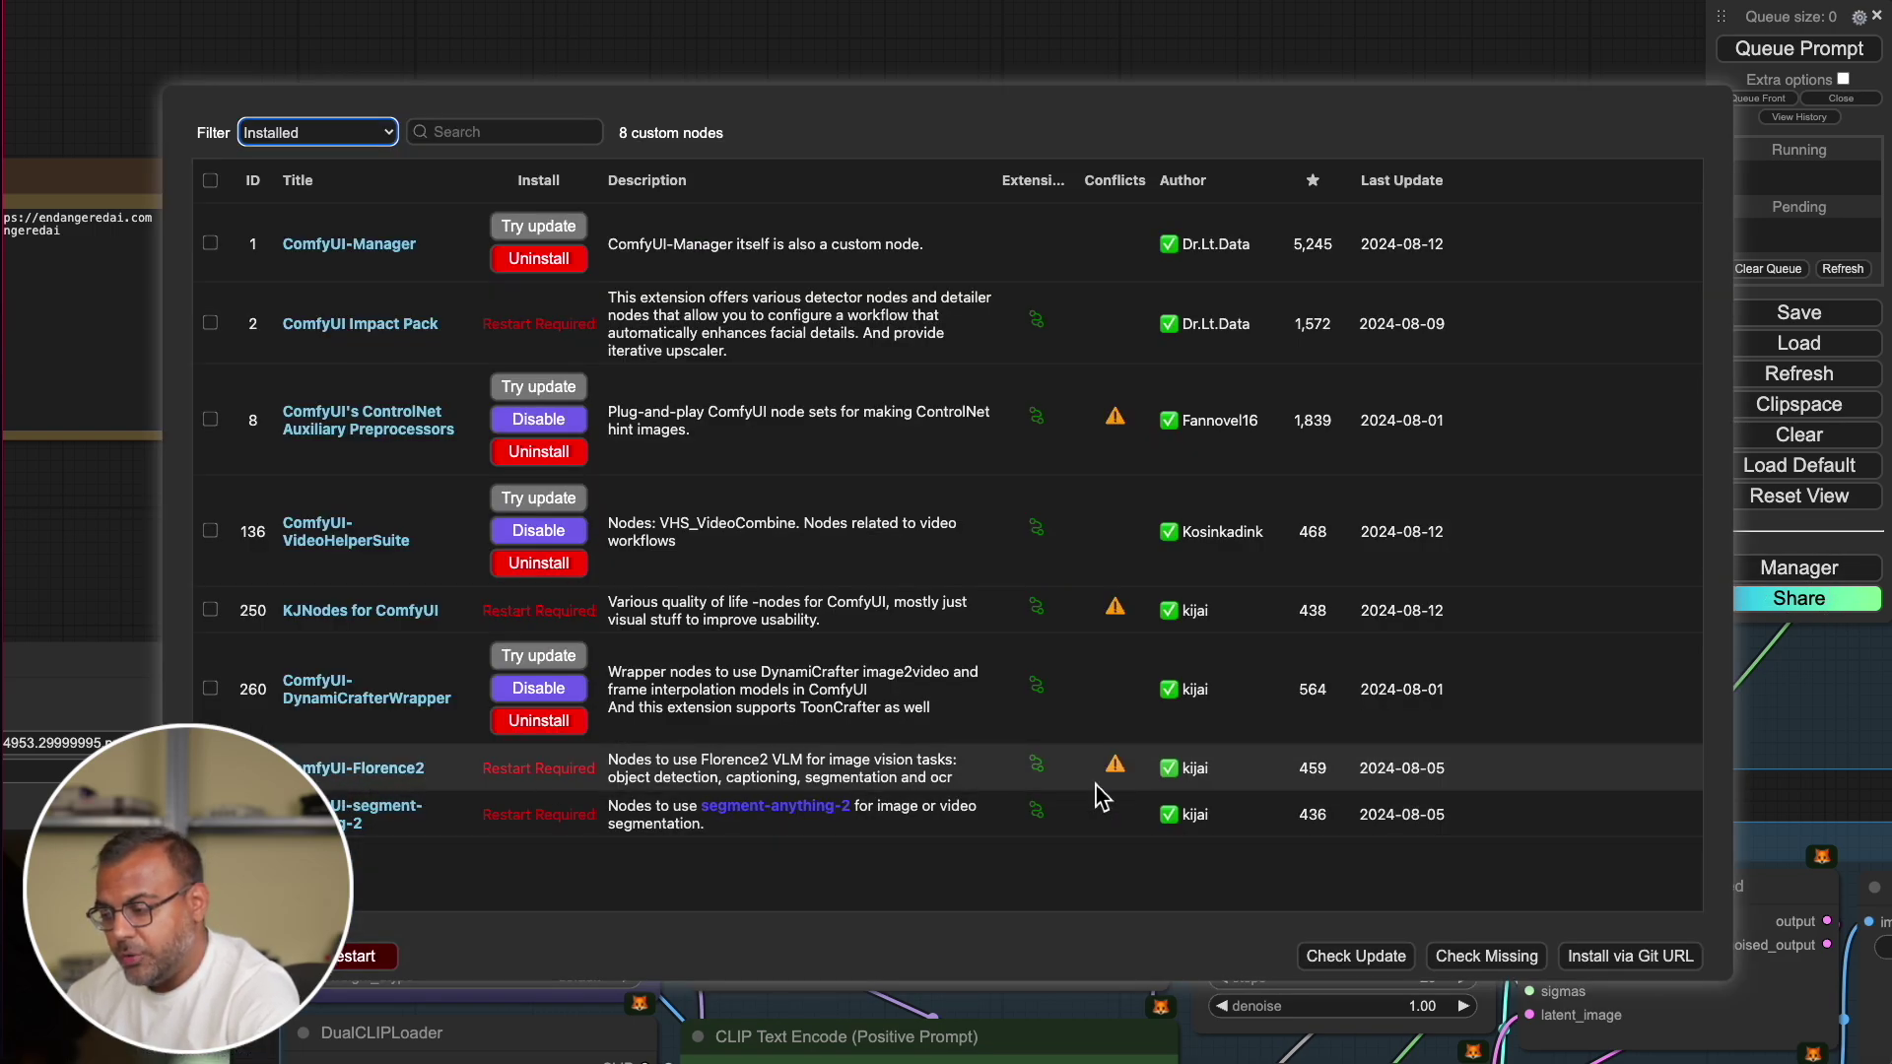
pyautogui.click(537, 74)
pyautogui.moveTo(603, 241); pyautogui.dragTo(601, 320)
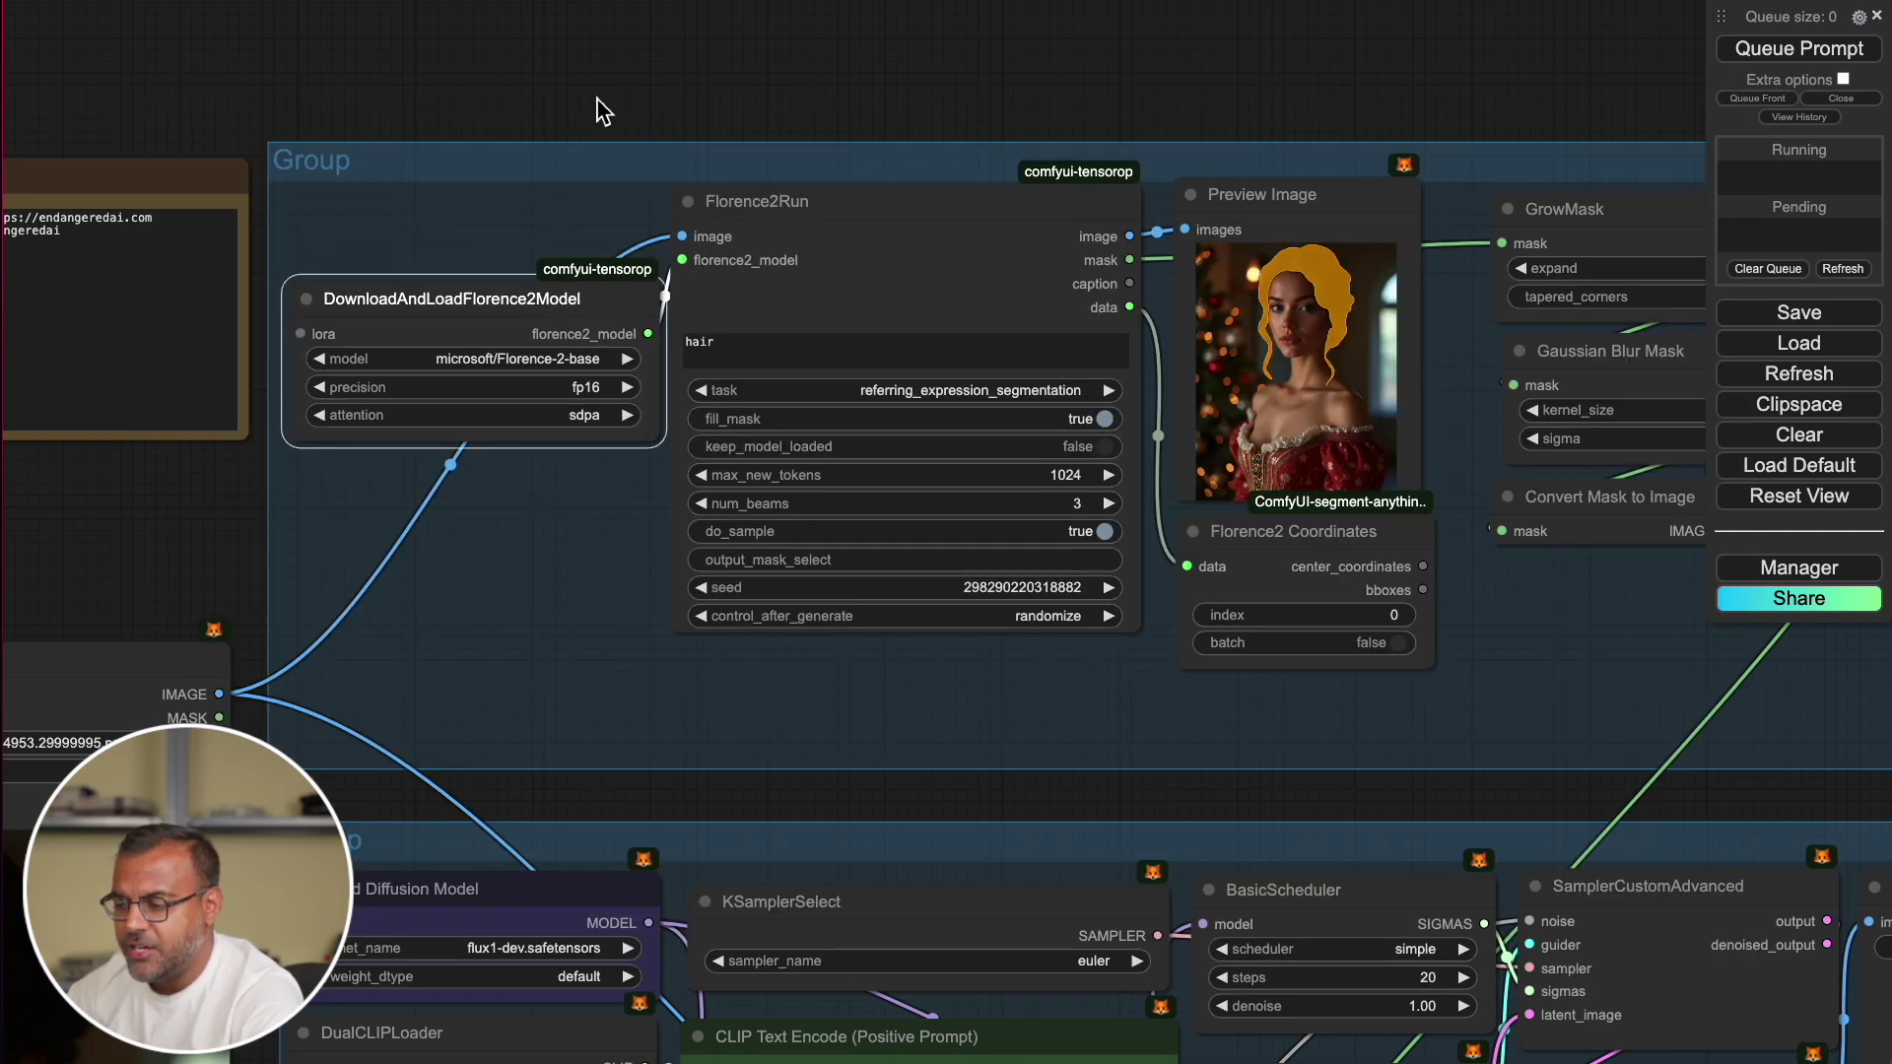
pyautogui.hscroll(-5, 427, 130)
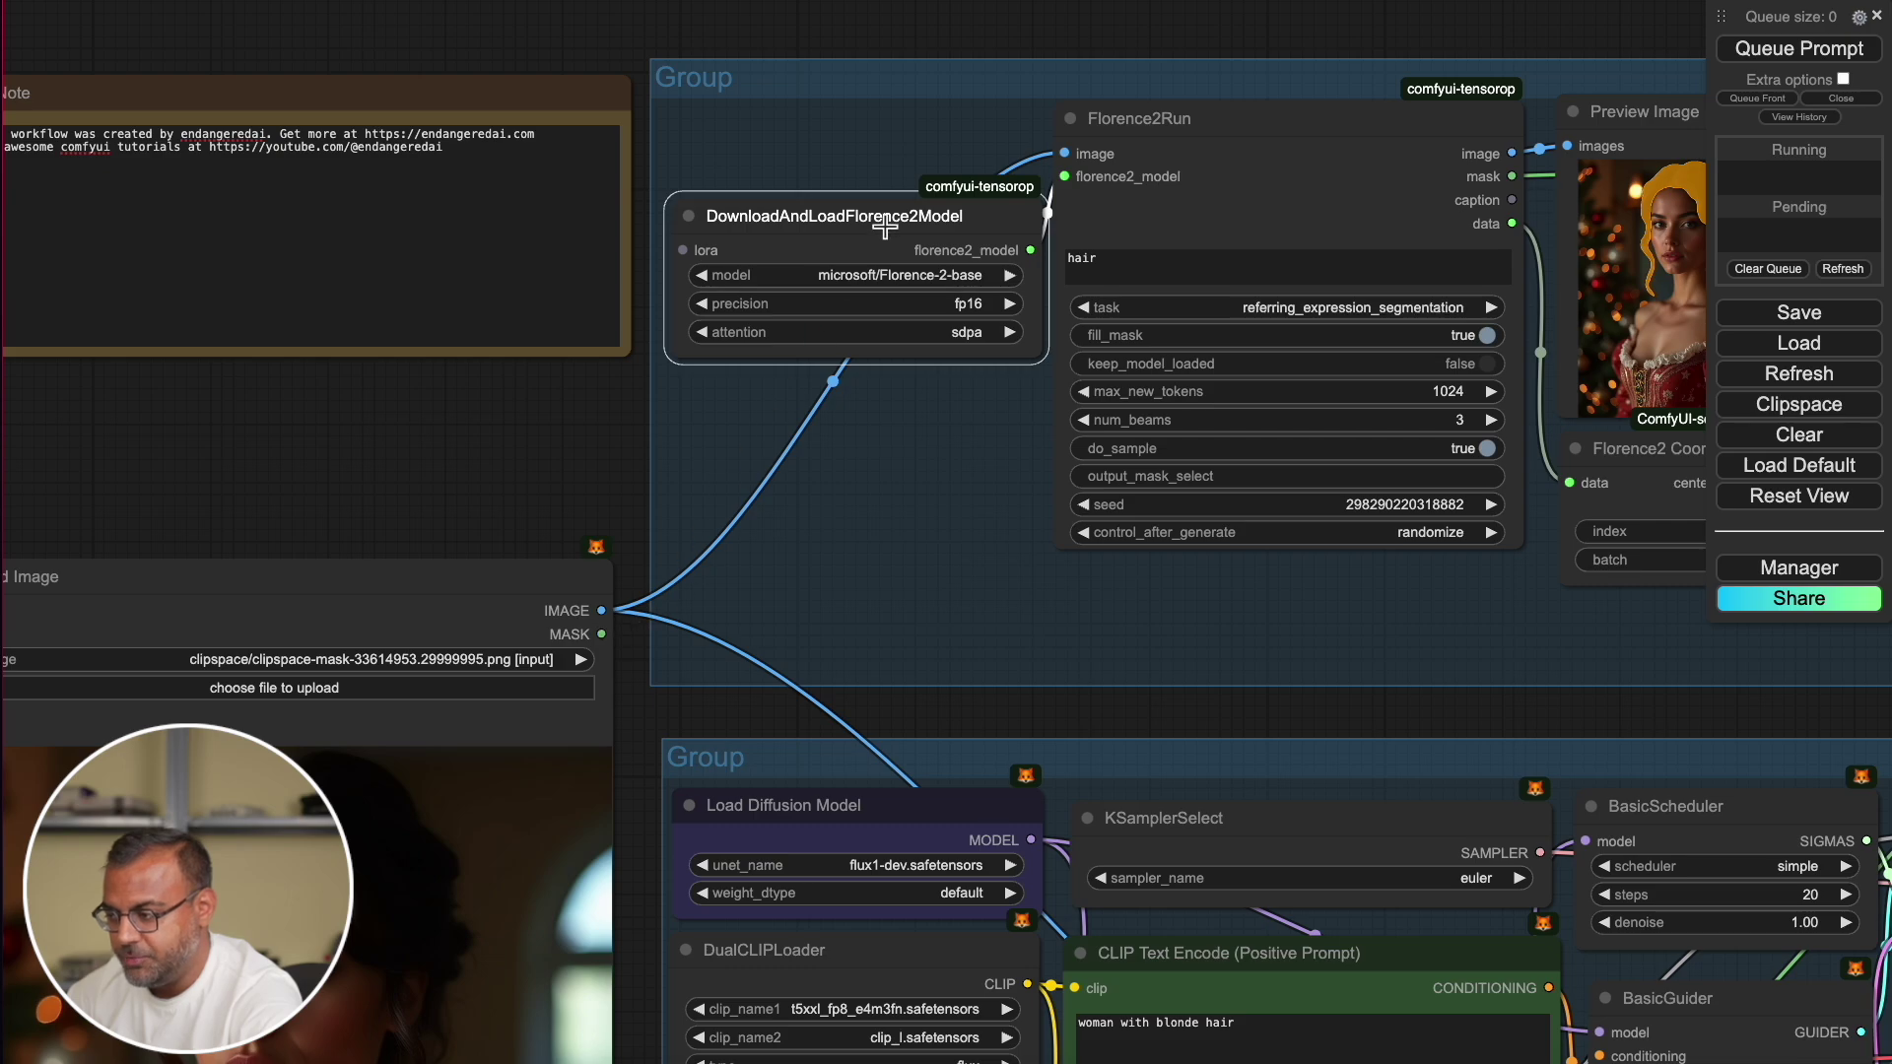
pyautogui.moveTo(992, 229); pyautogui.dragTo(992, 172)
pyautogui.hscroll(3, 828, 233)
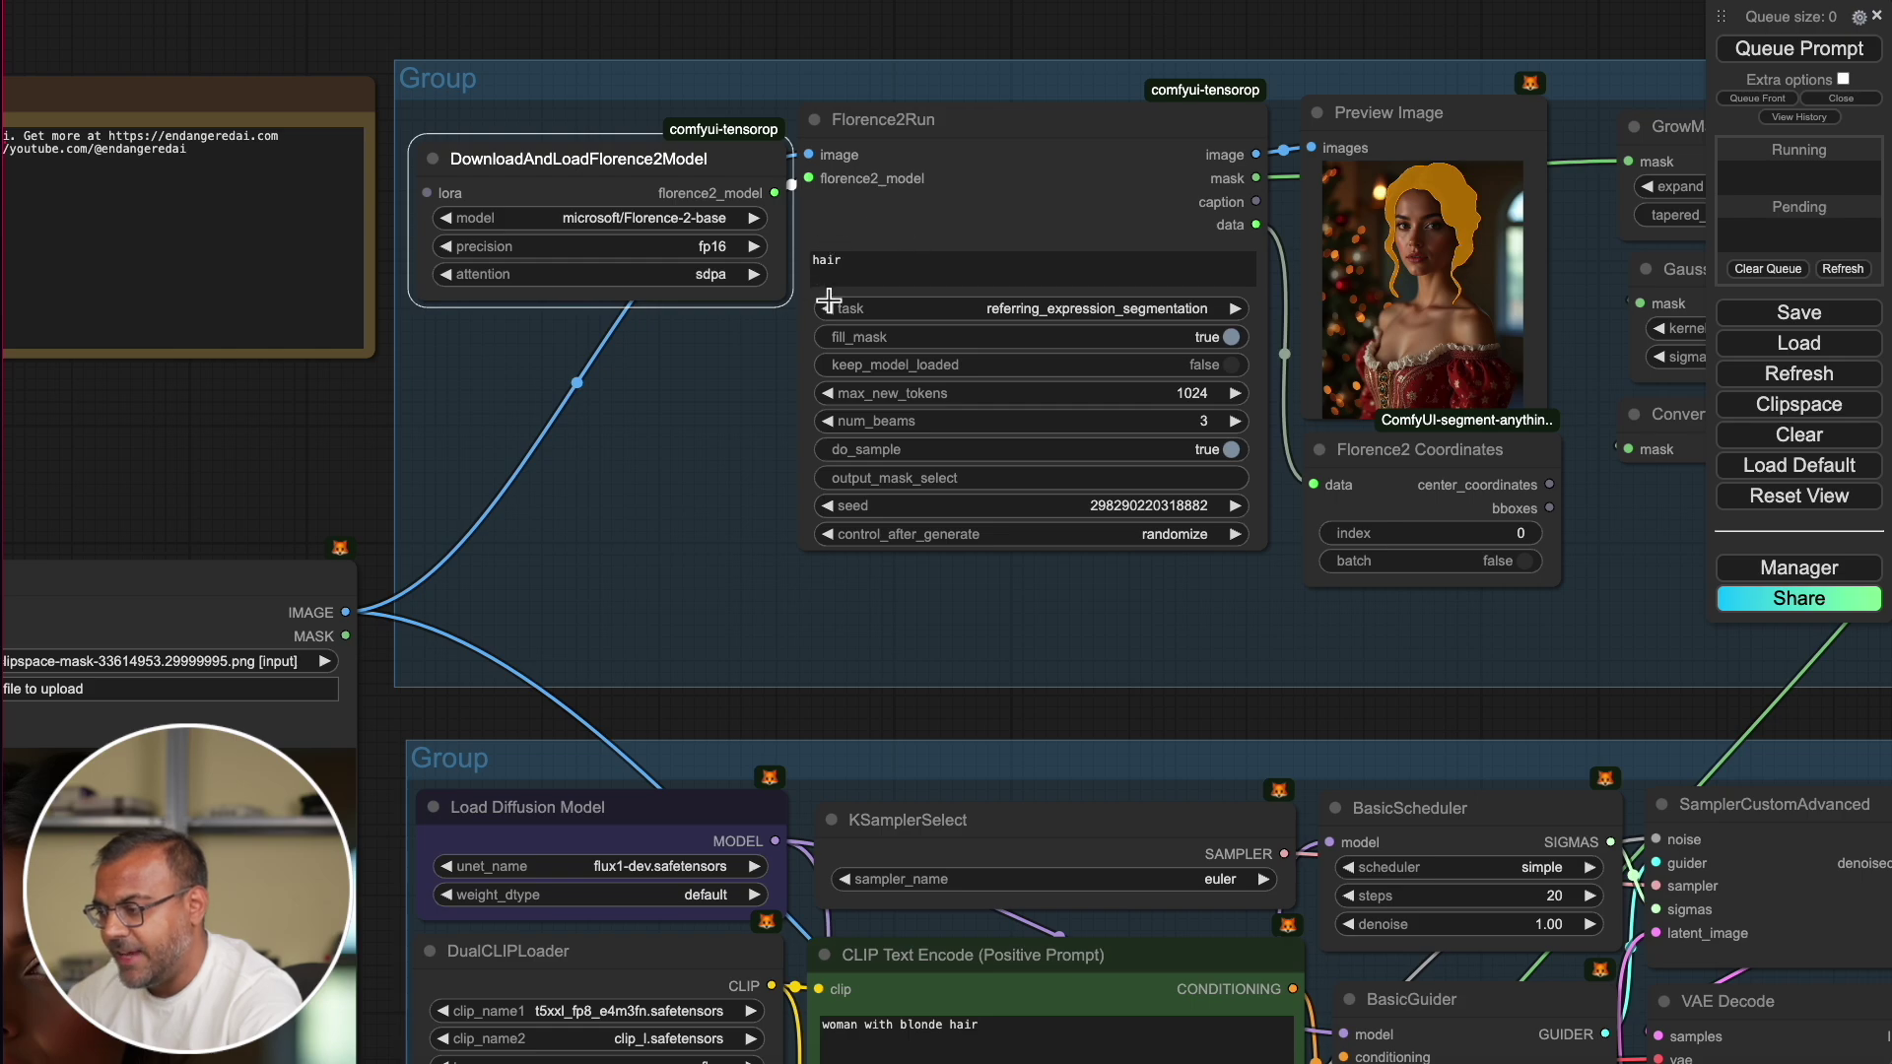
pyautogui.hscroll(3, 1216, 60)
pyautogui.click(690, 300)
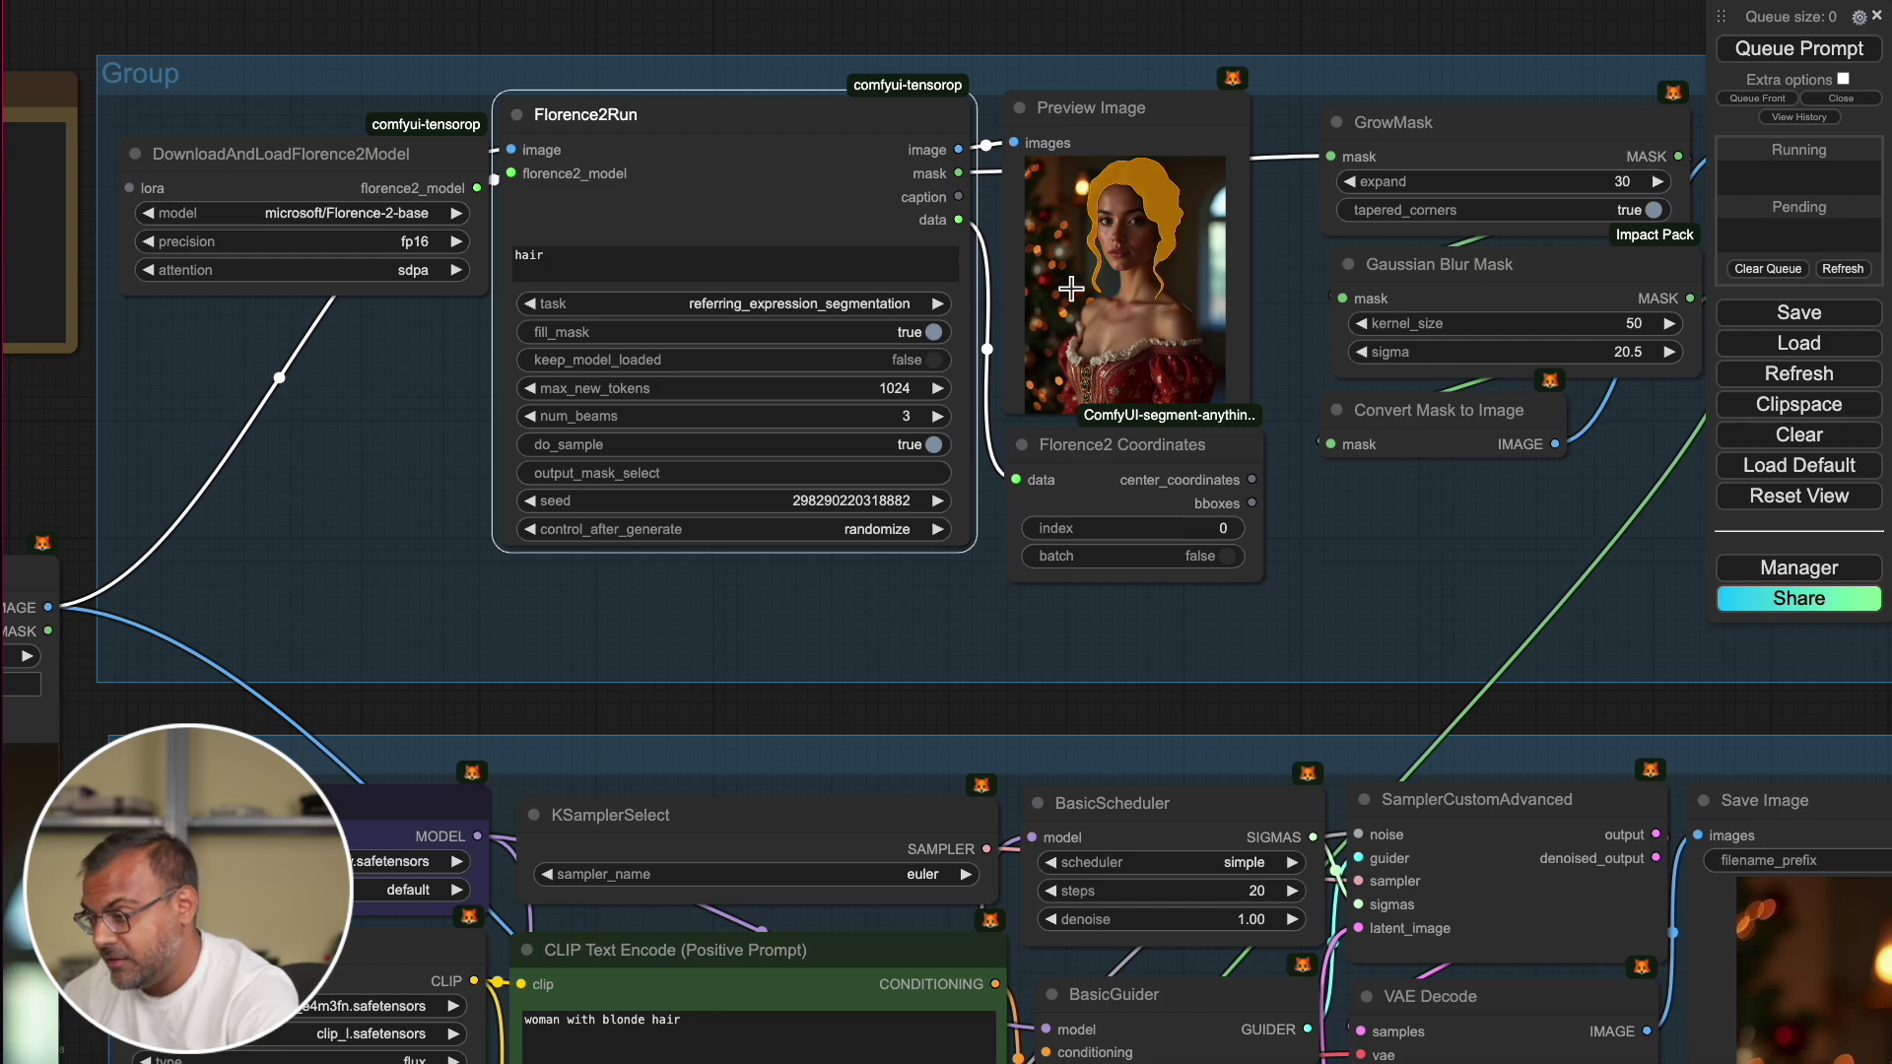
# - Keep the referring_expression_segmentation task, pan to the blurred hair-mask preview, then switch to the portrait preview
pyautogui.click(788, 301)
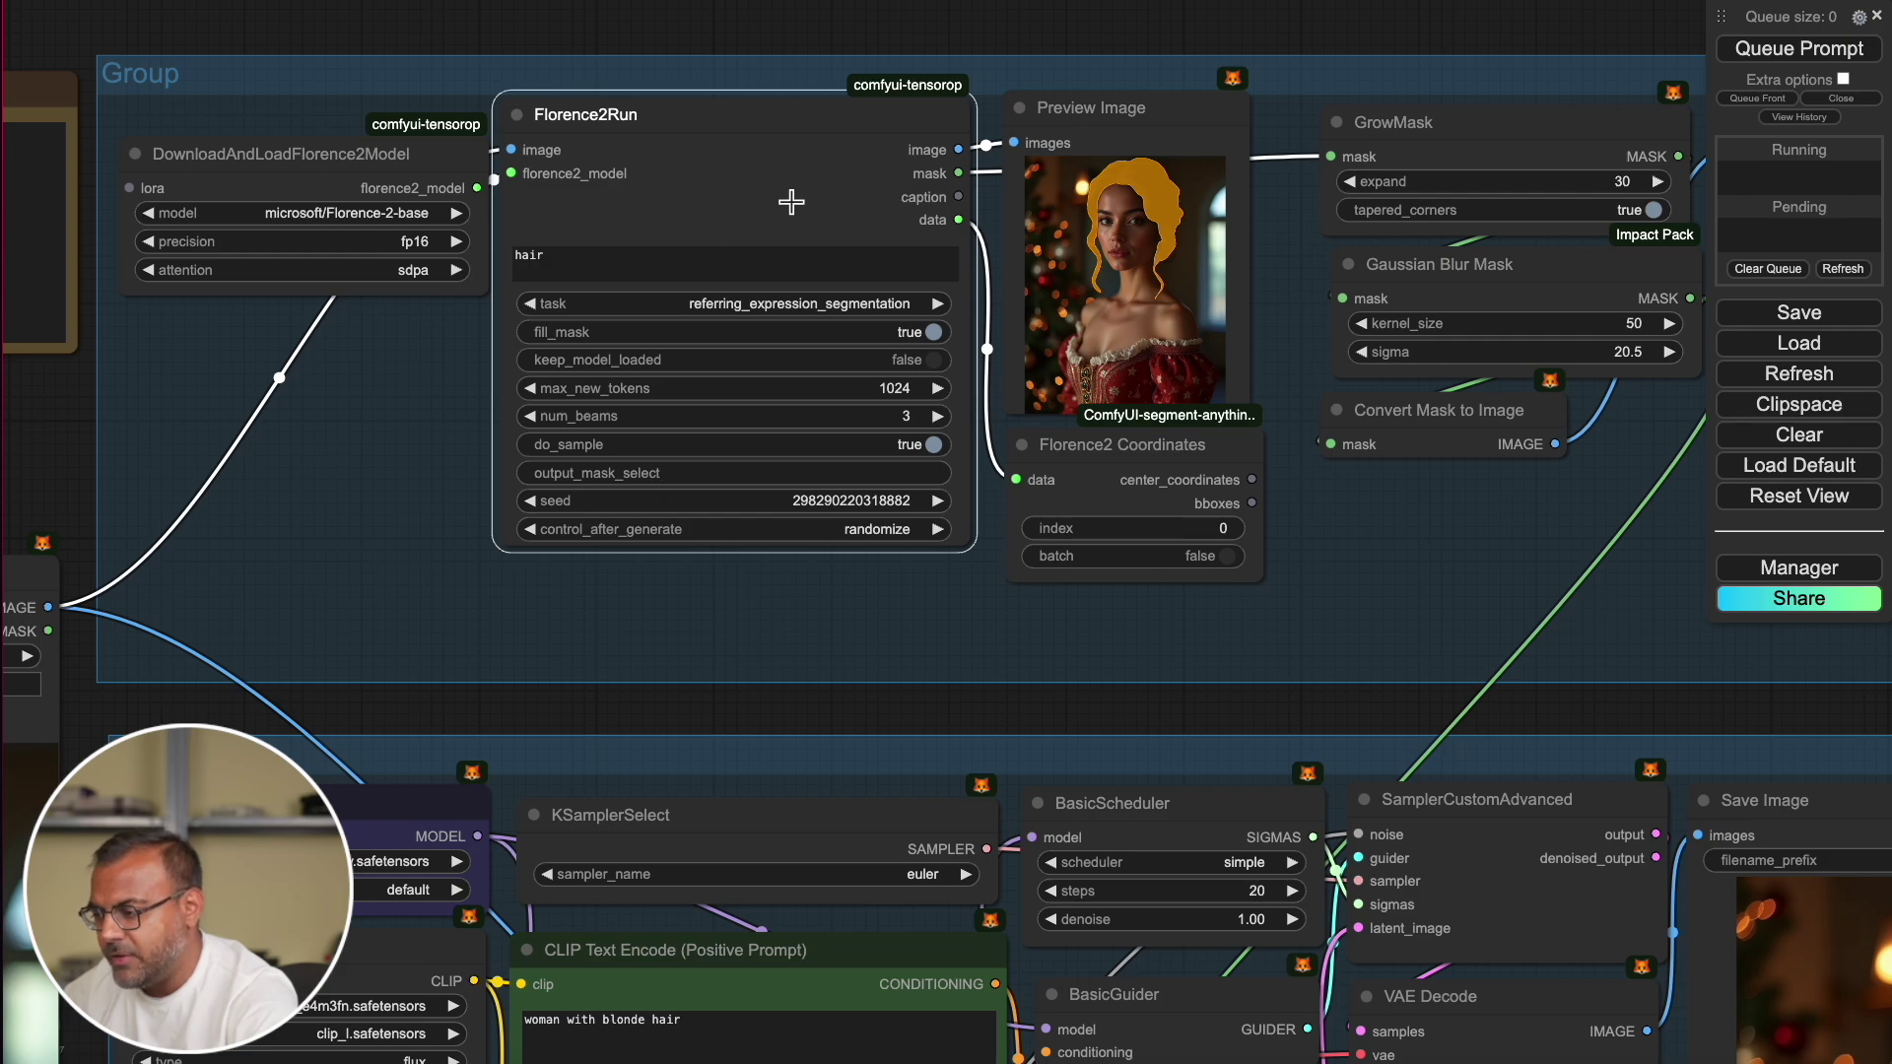
pyautogui.click(1116, 35)
pyautogui.moveTo(1116, 35); pyautogui.dragTo(820, 54)
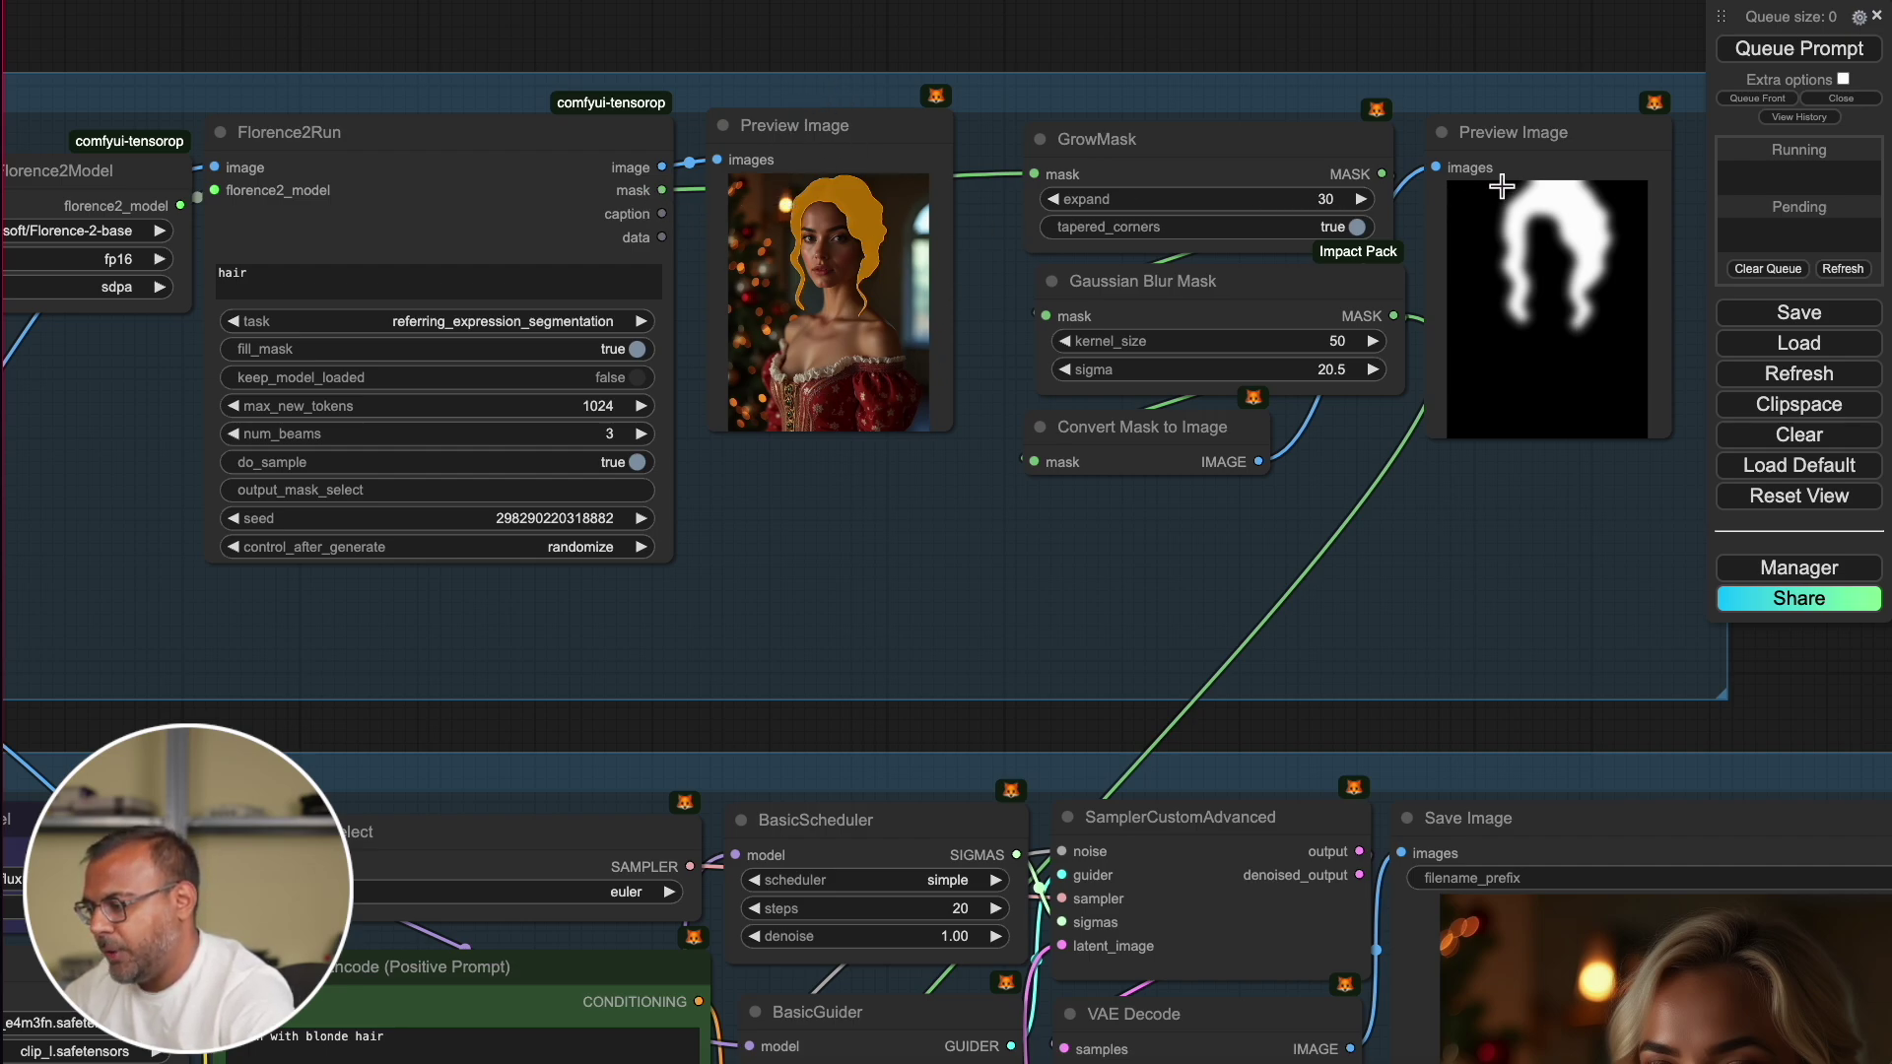
pyautogui.moveTo(1377, 18); pyautogui.dragTo(1186, 42)
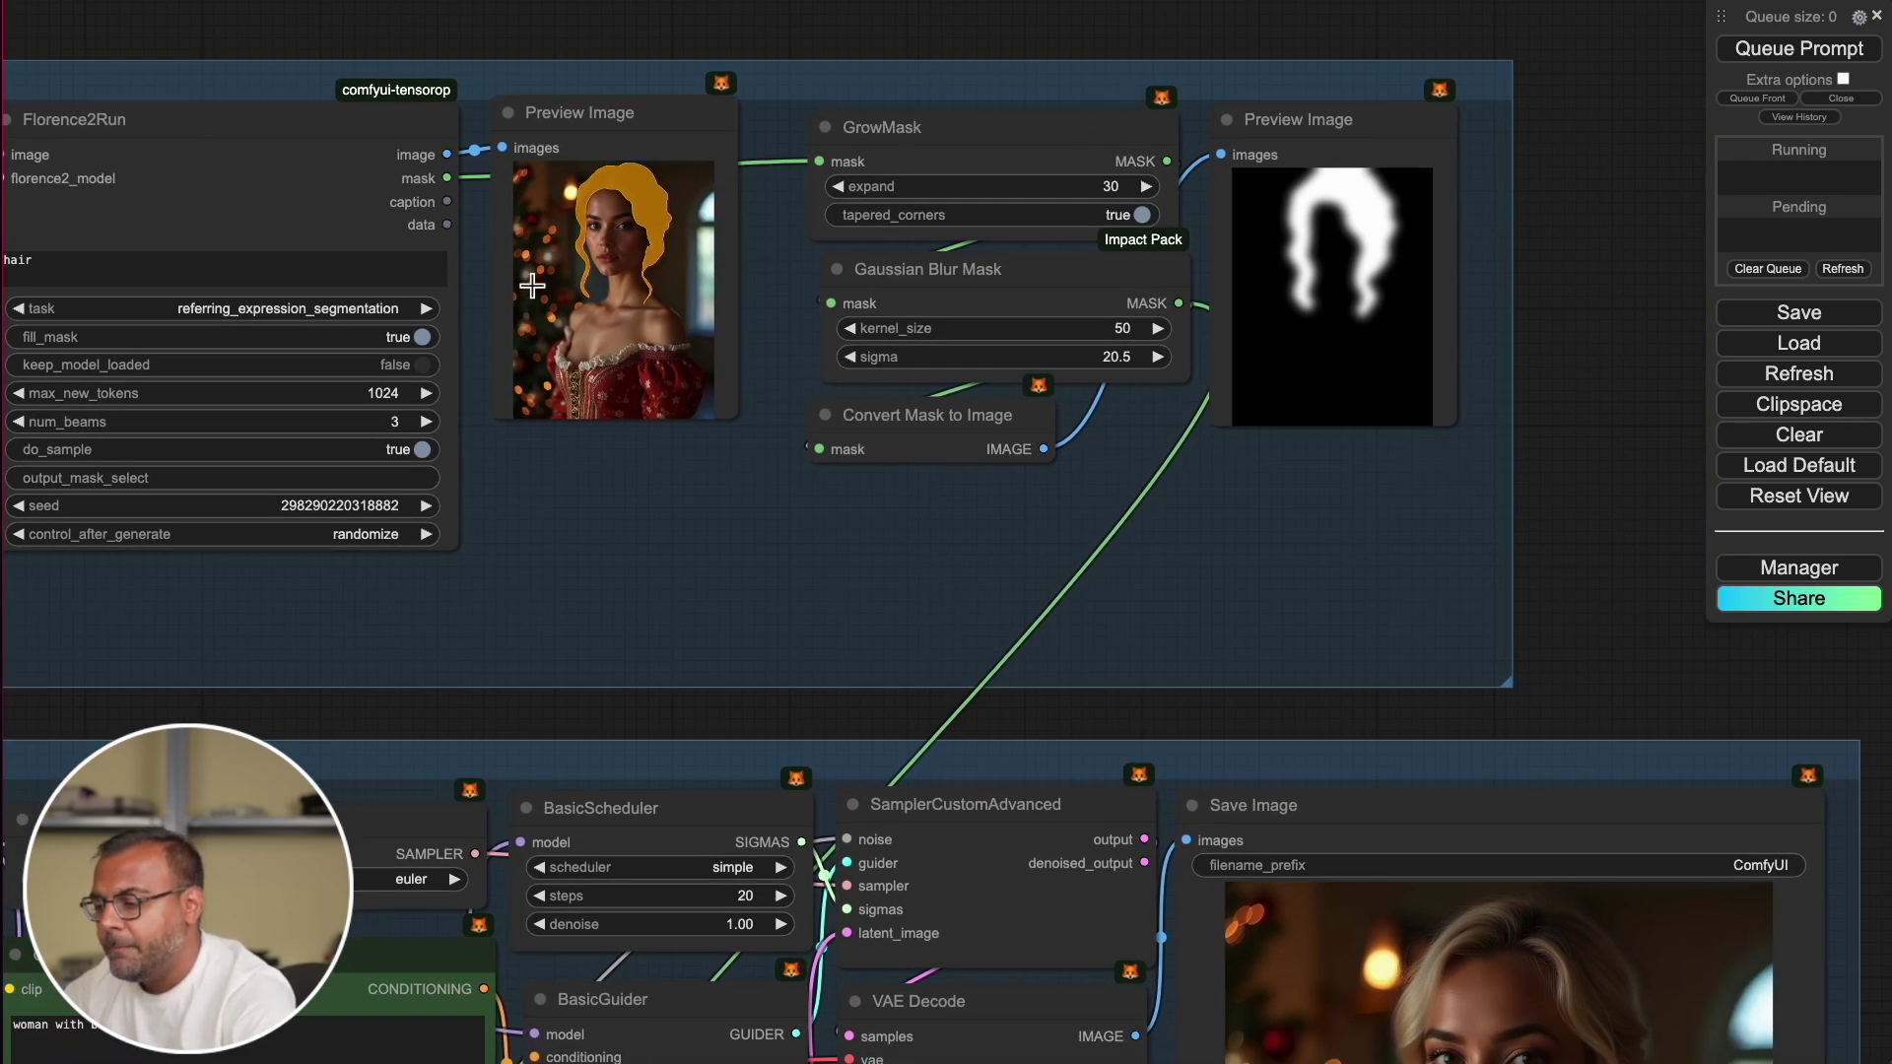
pyautogui.press('super+Tab')
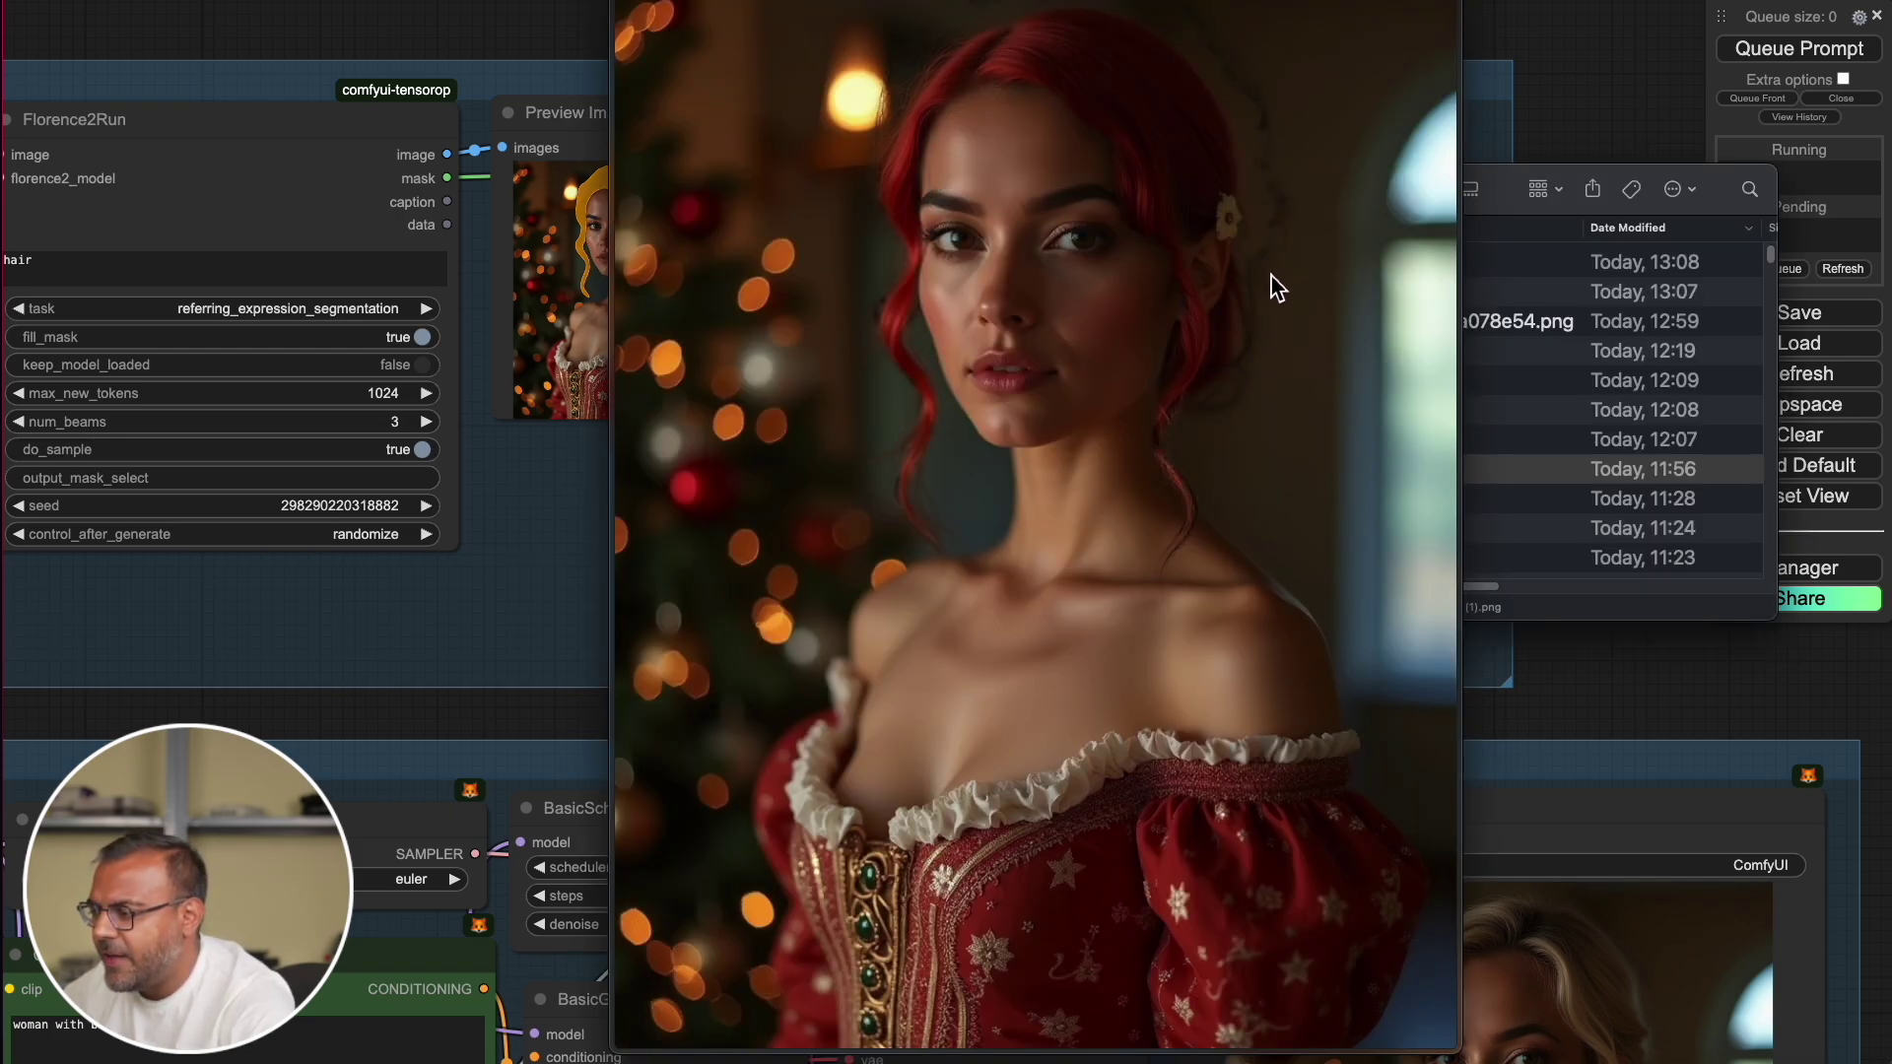
# - Zoom the Quick Look preview into the portrait's face, then switch back to ComfyUI
pyautogui.scroll(5, 1281, 217)
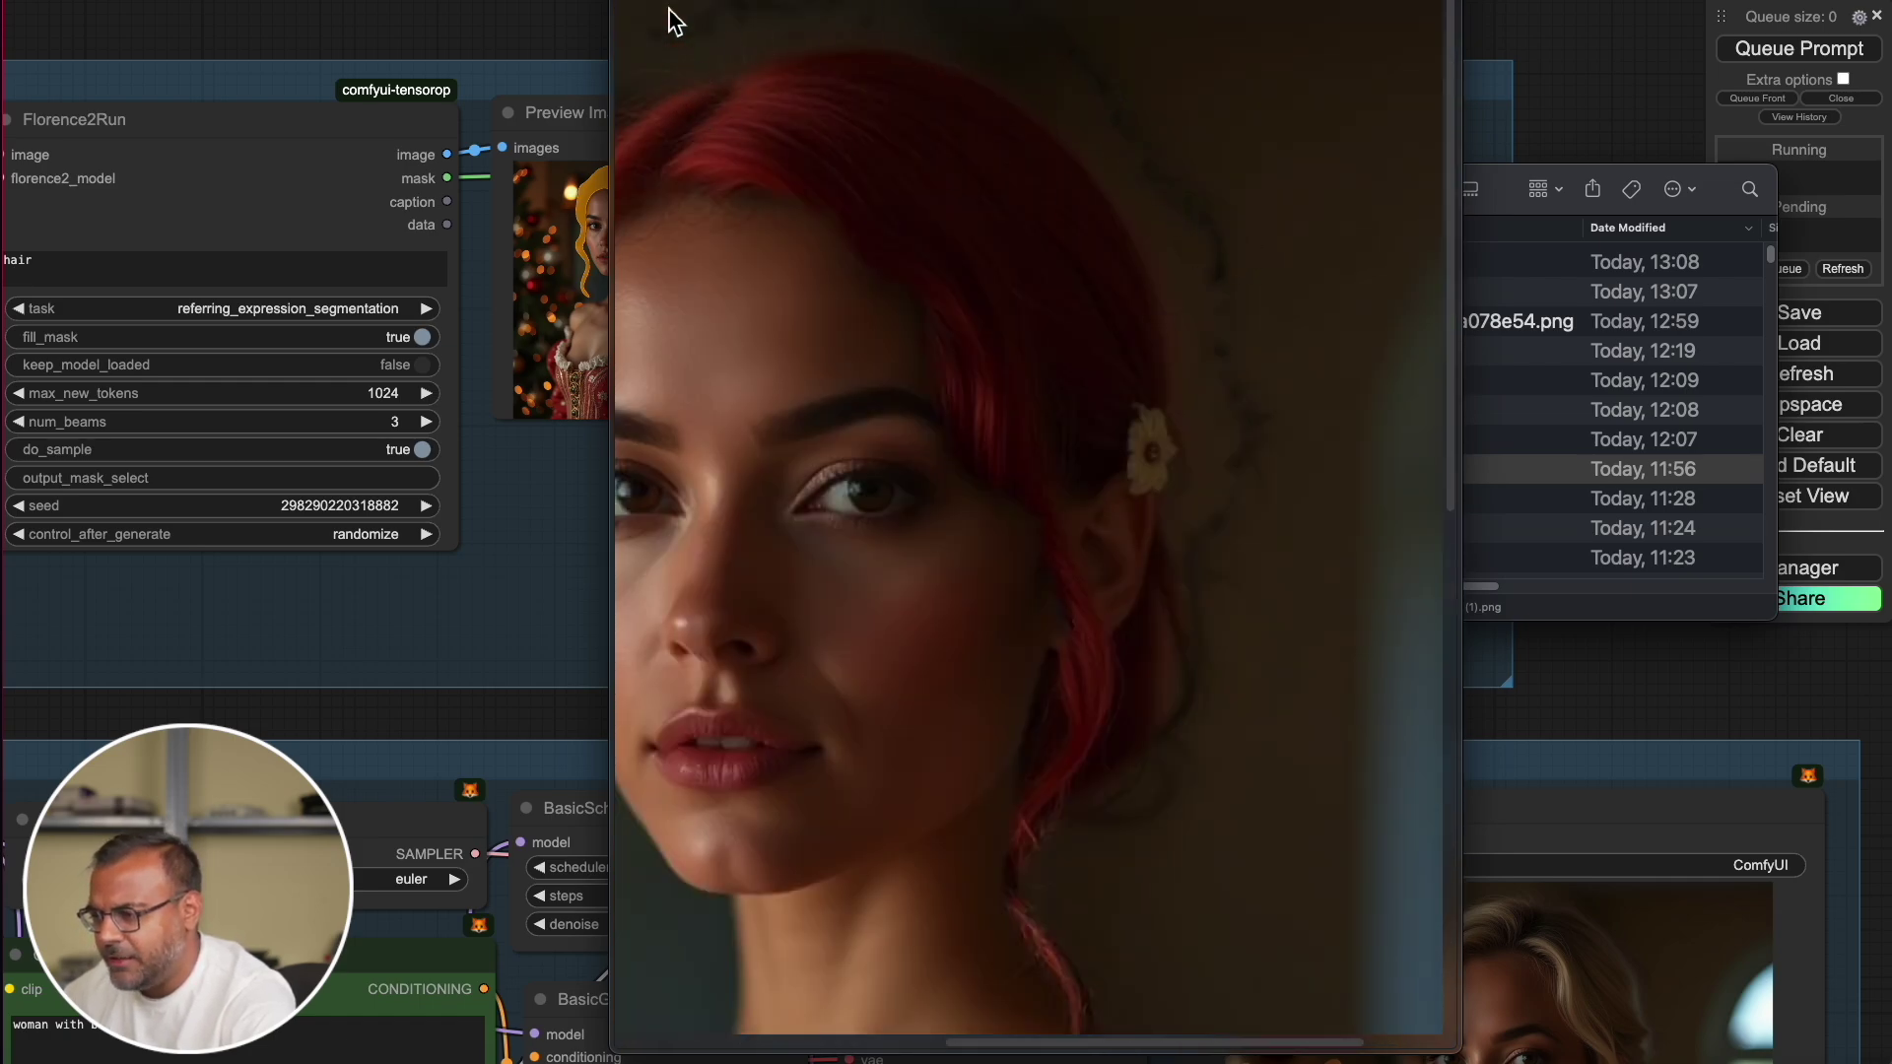
pyautogui.press('super+Tab')
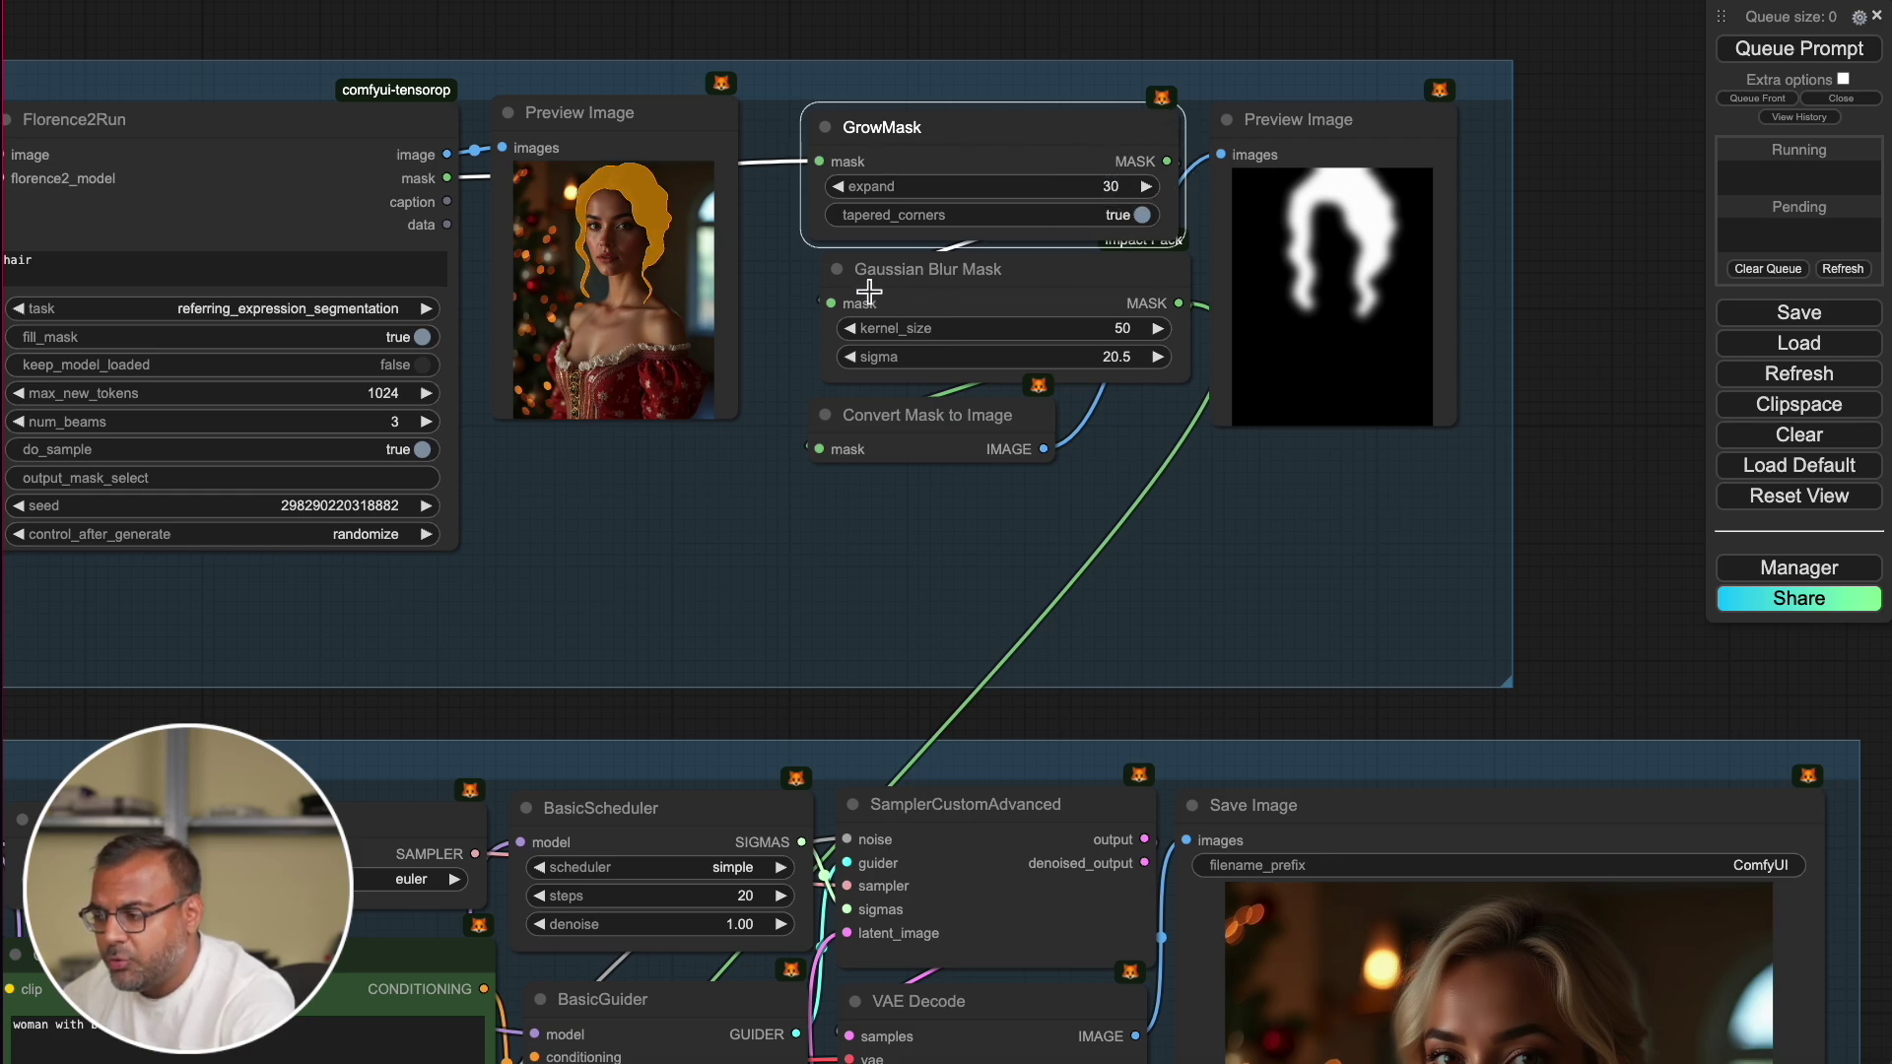
pyautogui.moveTo(963, 282); pyautogui.dragTo(945, 303)
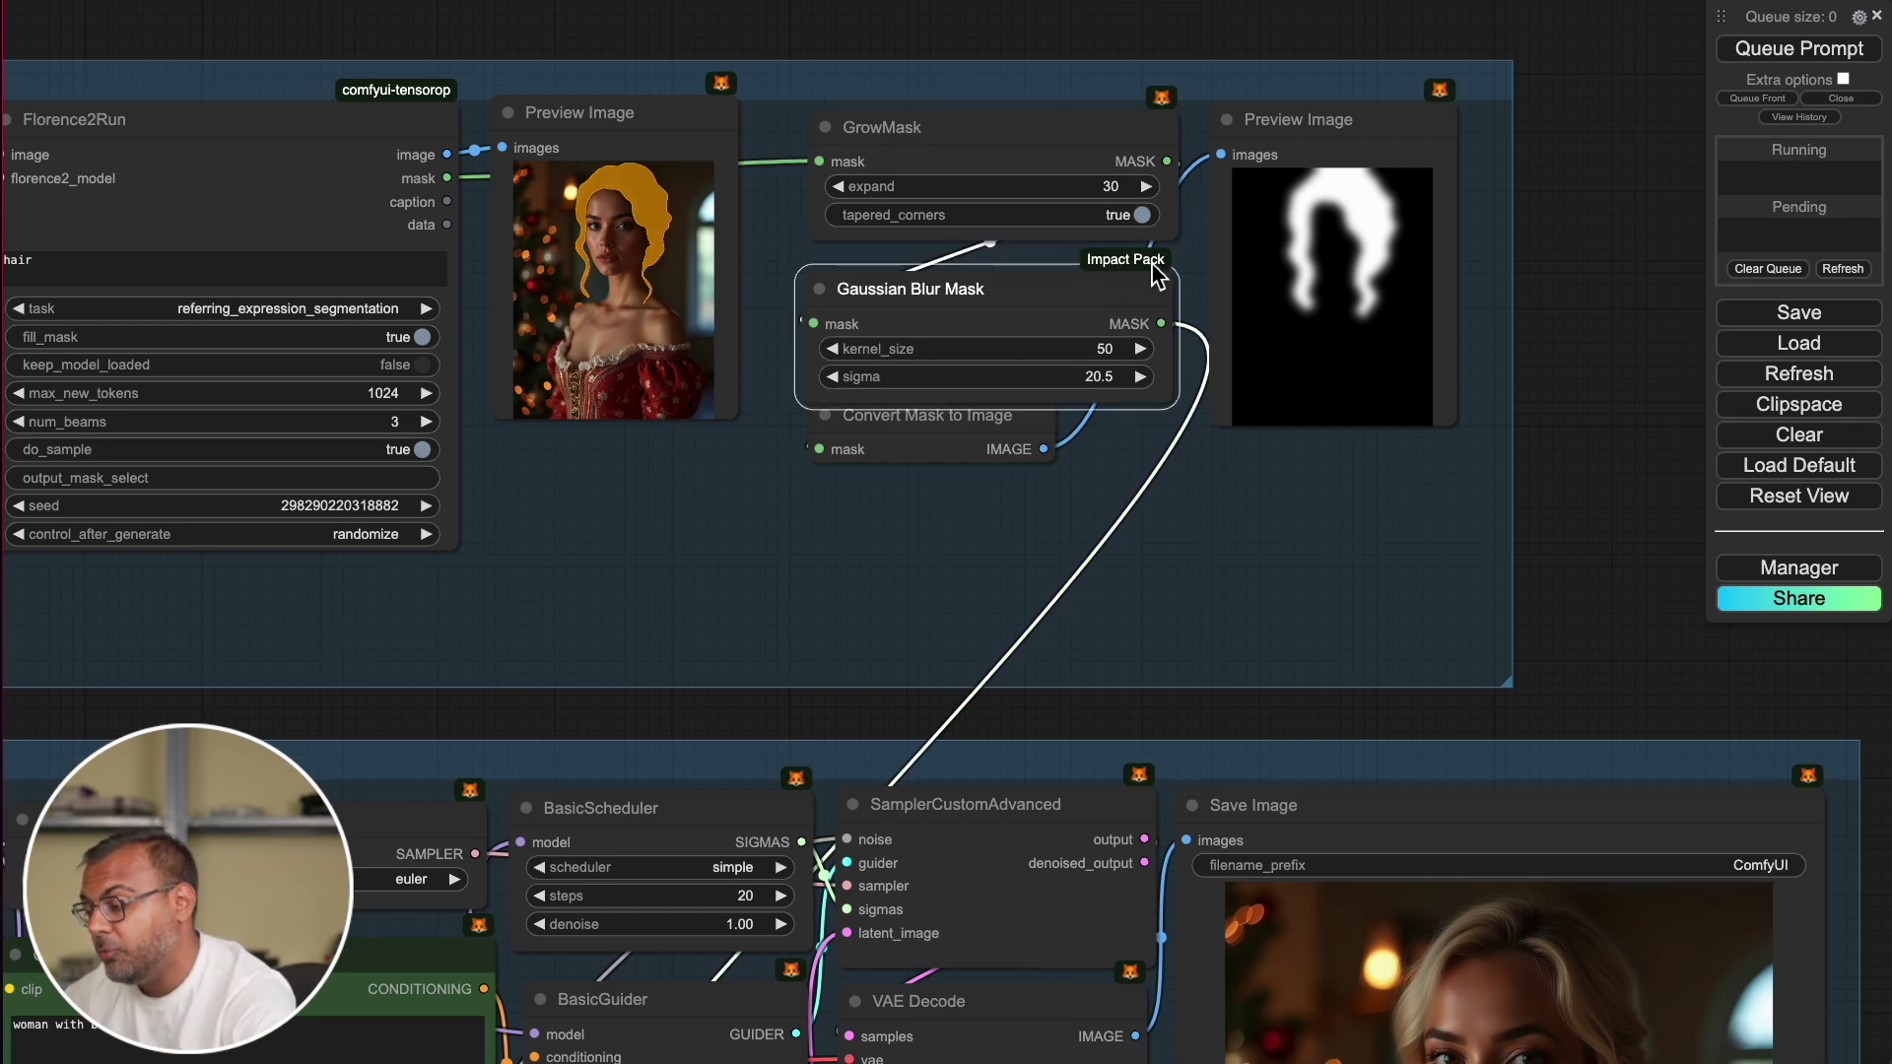
pyautogui.moveTo(1119, 399); pyautogui.dragTo(1127, 376)
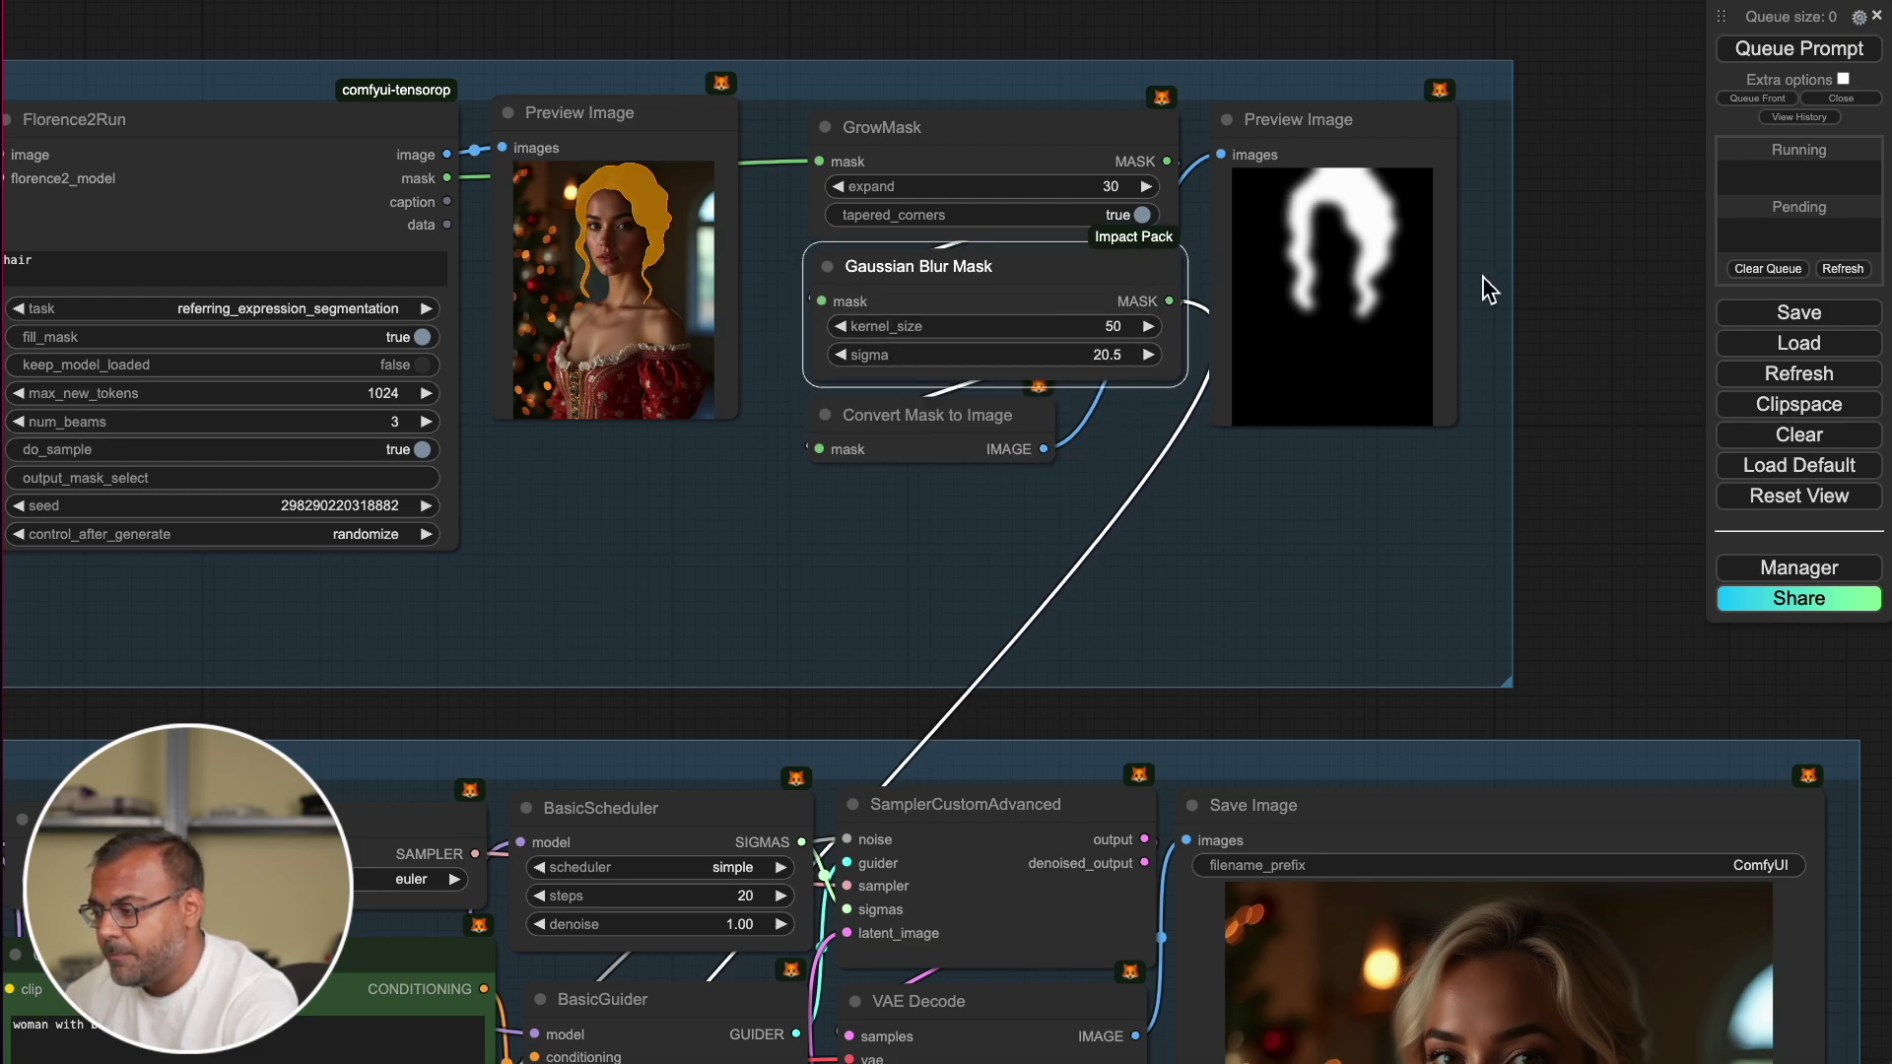
pyautogui.moveTo(1605, 600); pyautogui.dragTo(1621, 133)
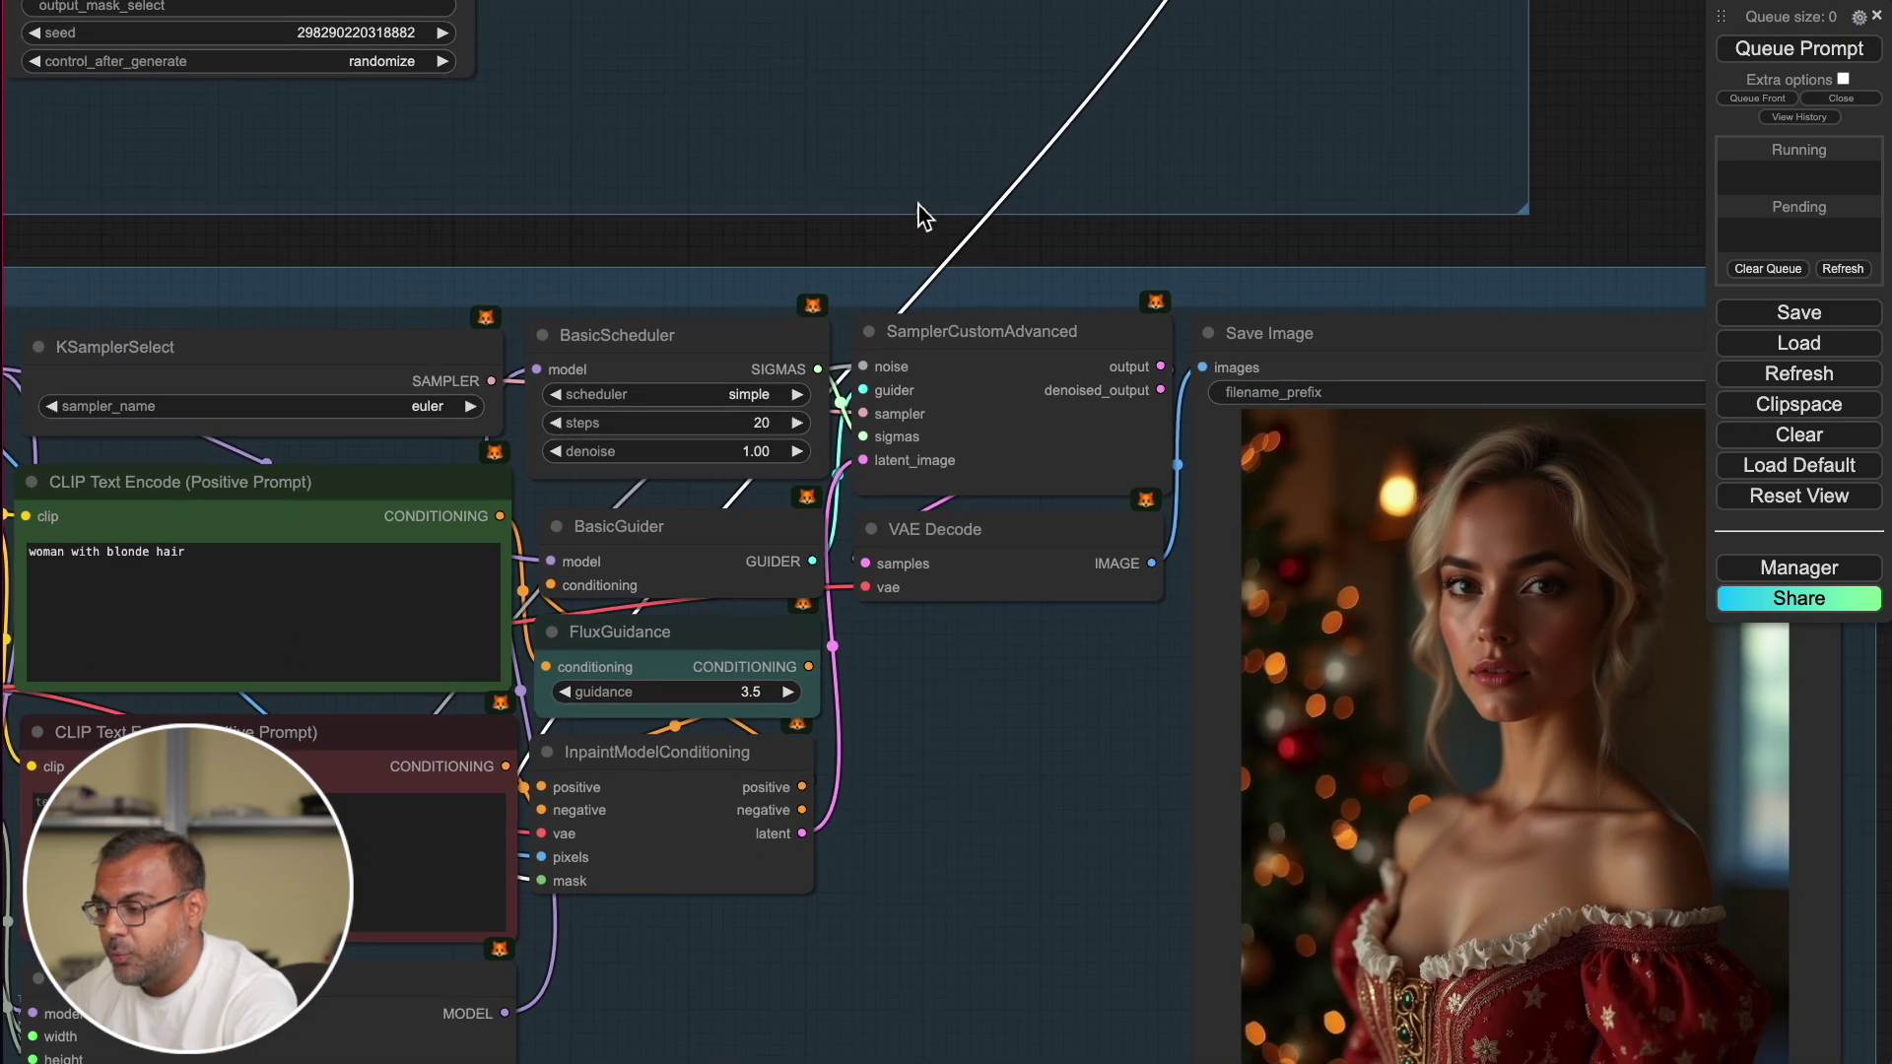
pyautogui.moveTo(808, 256); pyautogui.dragTo(1143, 169)
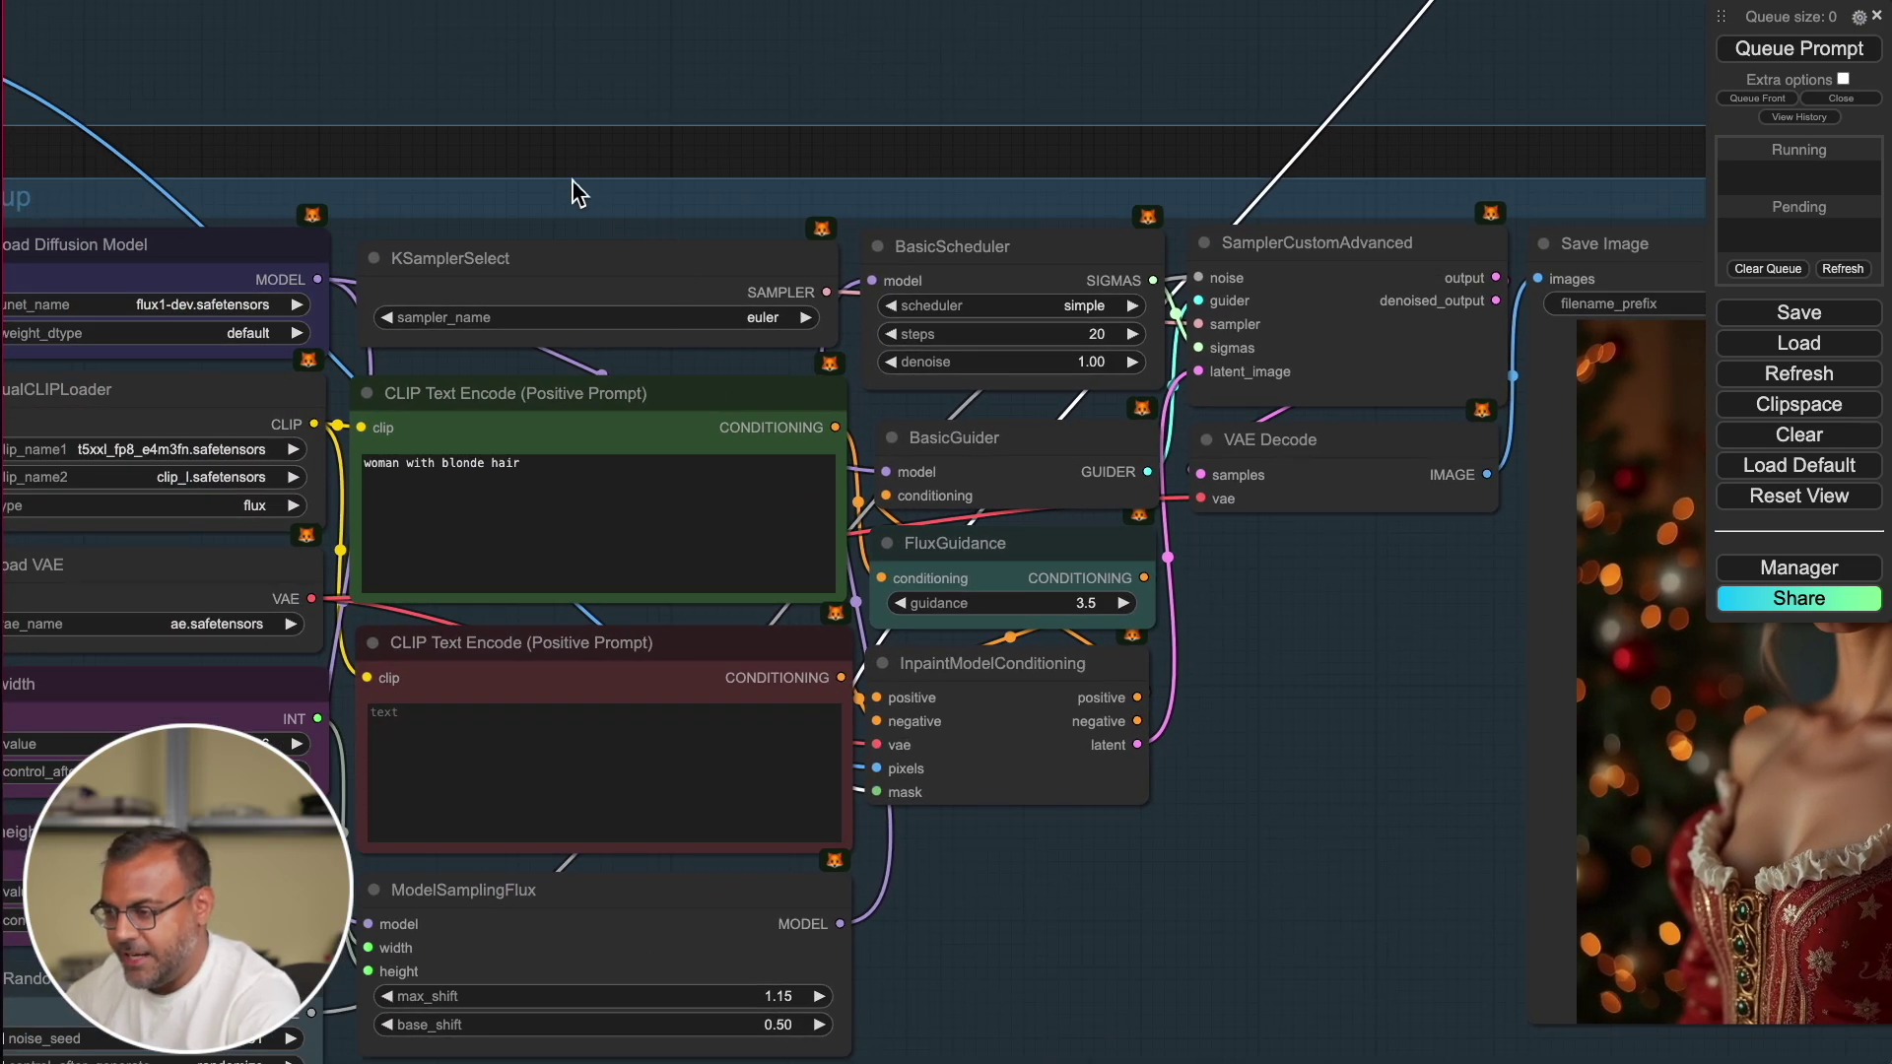
pyautogui.moveTo(539, 139); pyautogui.dragTo(803, 139)
pyautogui.scroll(-8, 796, 215)
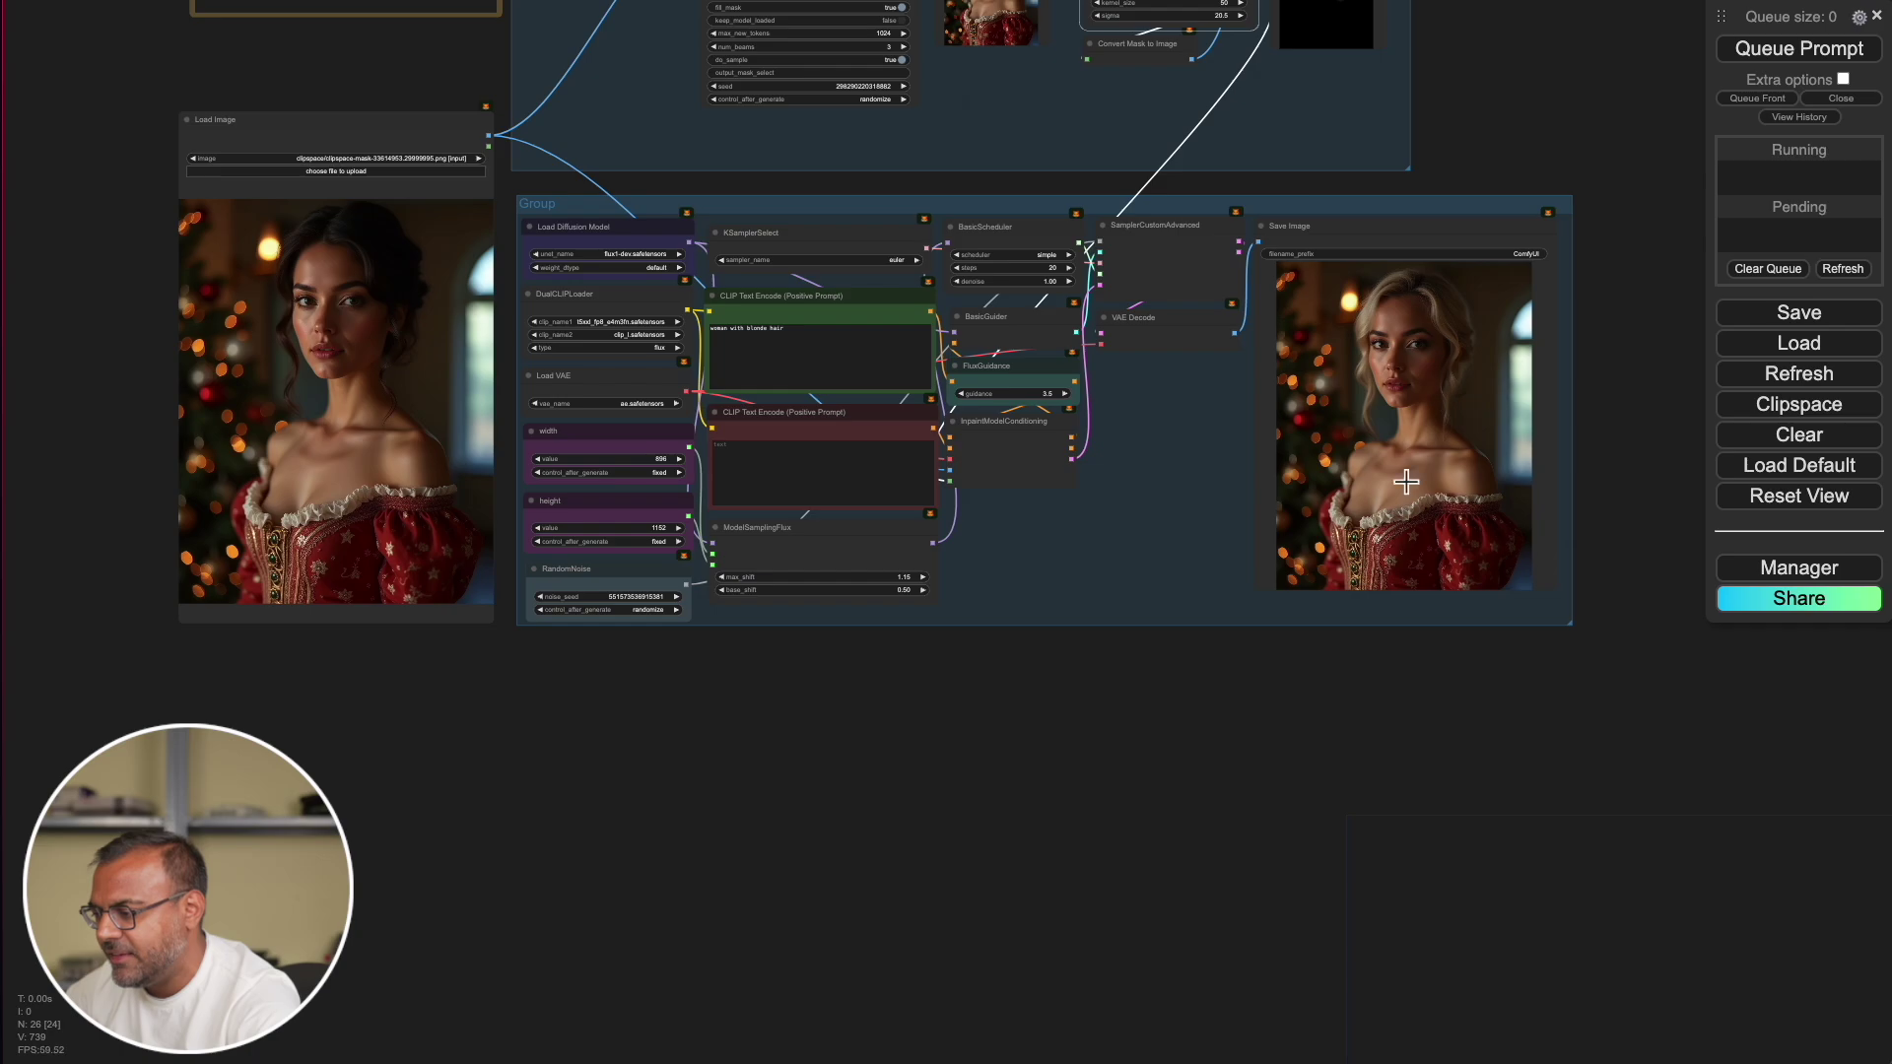
# - Scroll and pan the canvas to bring the Florence2Run detection nodes into view
pyautogui.scroll(3, 1448, 875)
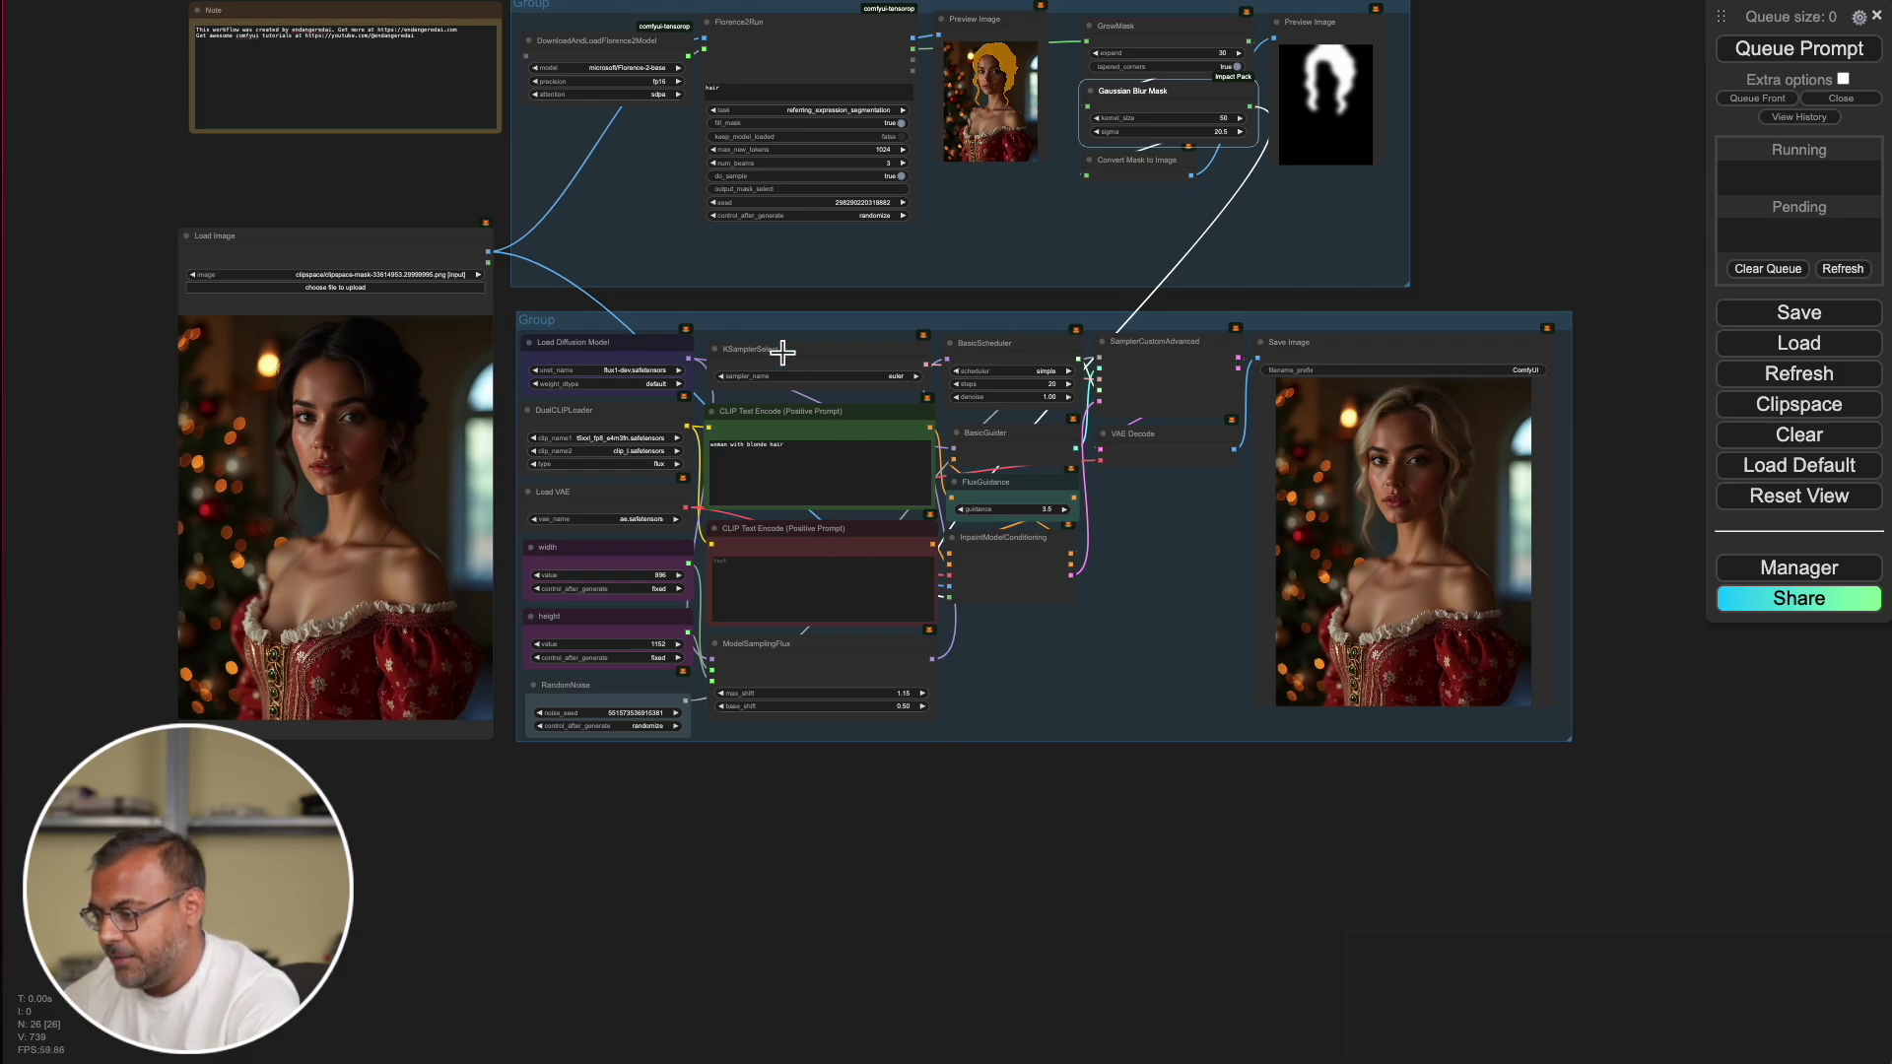
pyautogui.scroll(10, 409, 157)
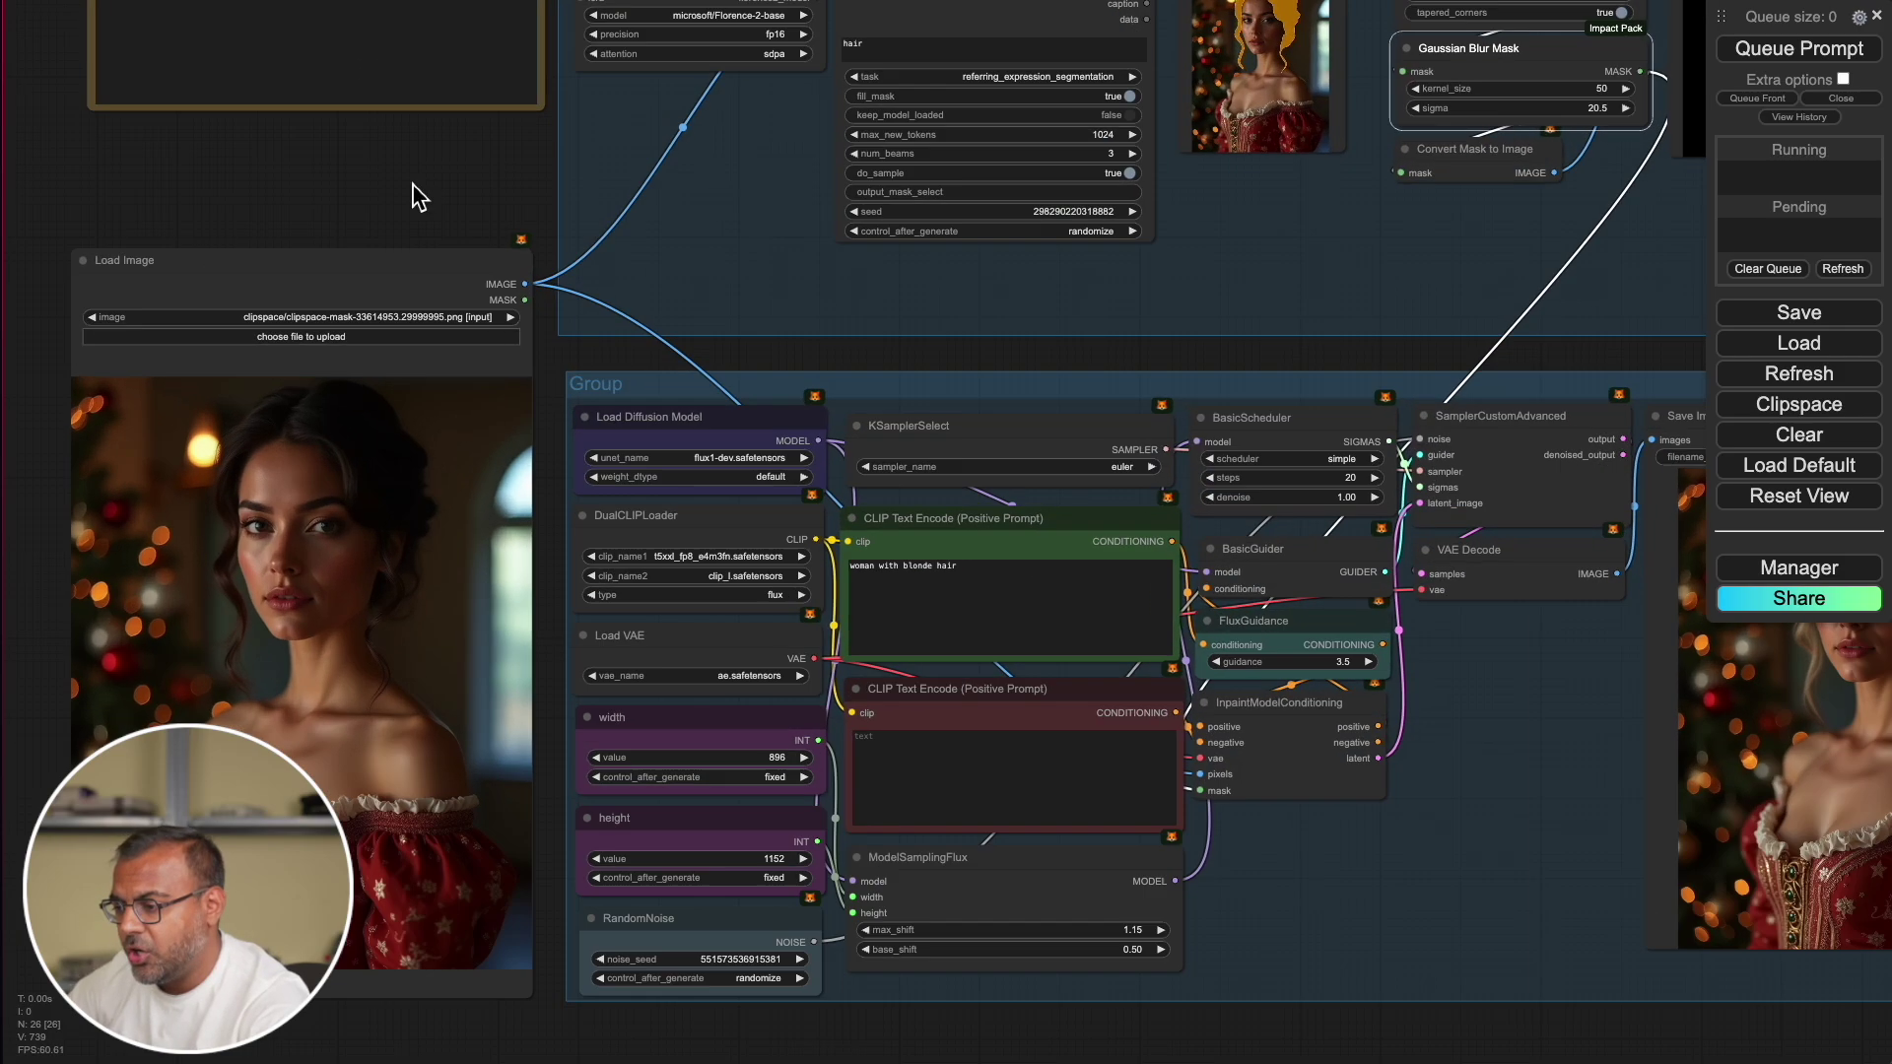
pyautogui.moveTo(537, 161); pyautogui.dragTo(161, 430)
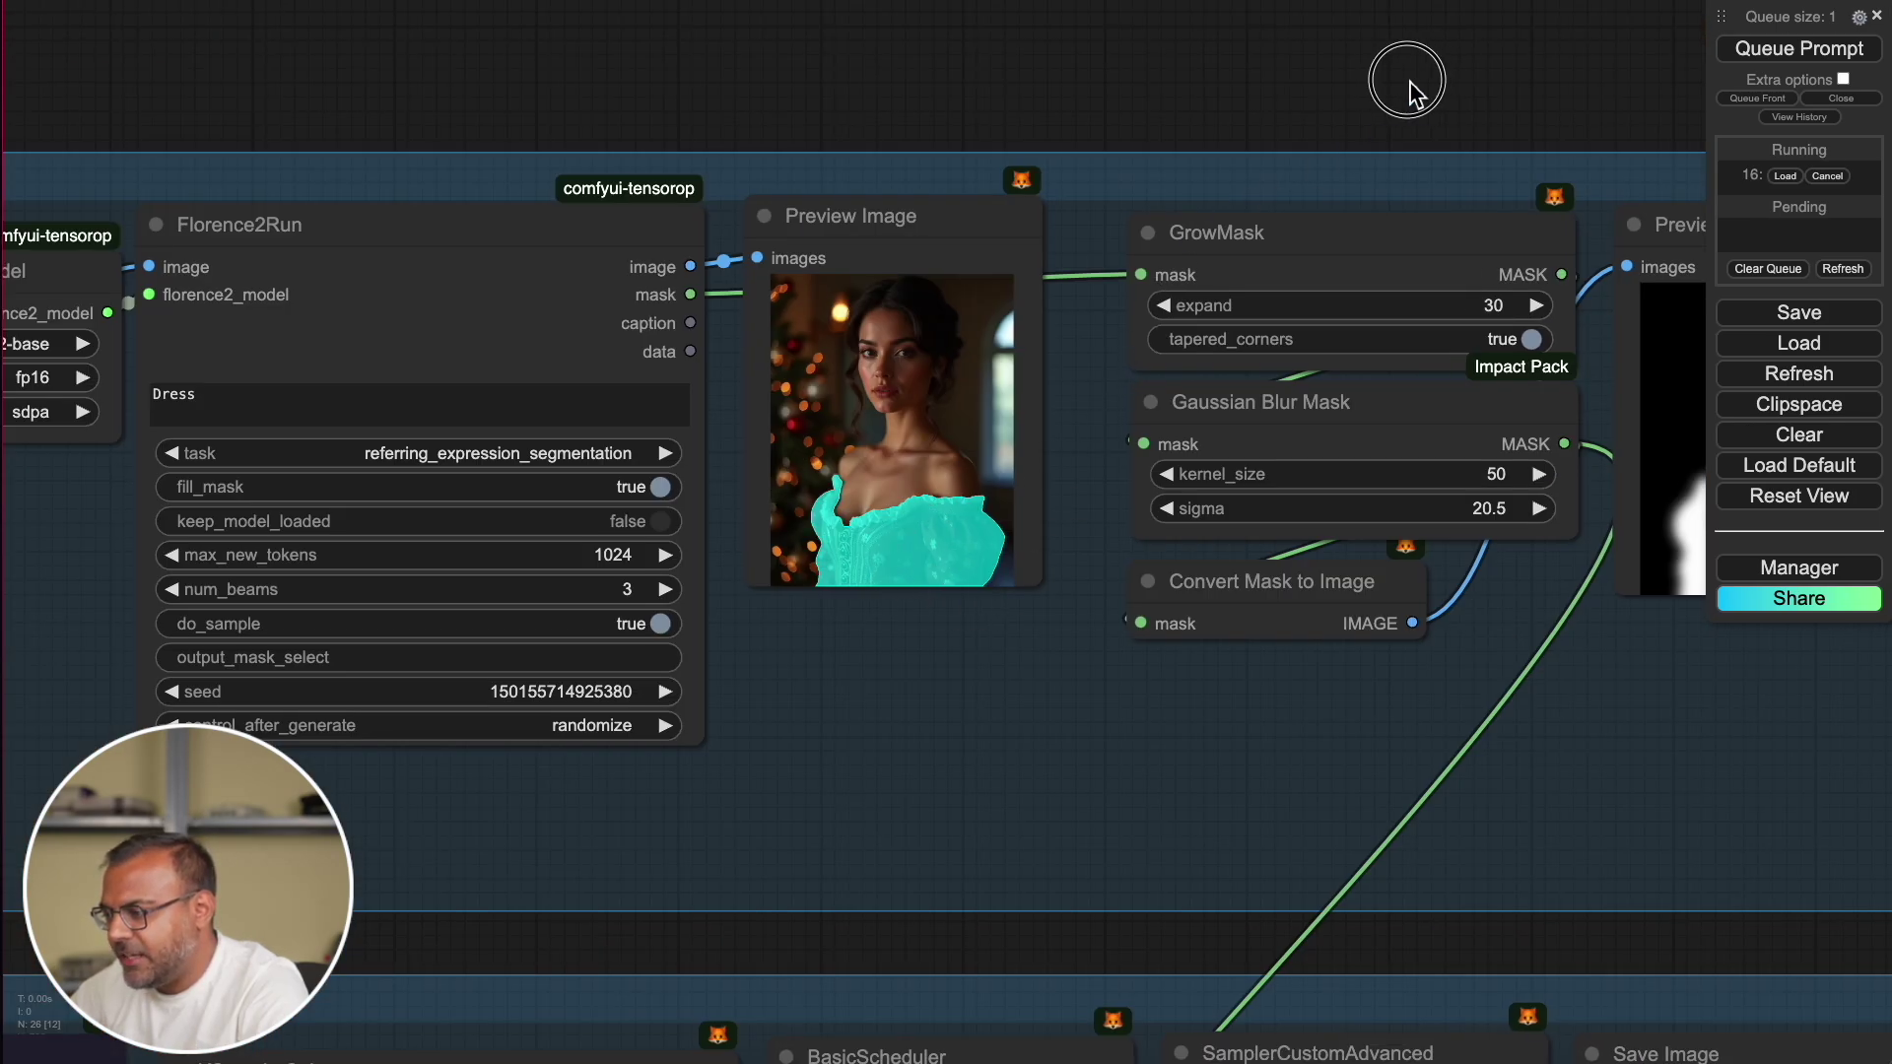
# - Pan to the soft white dress mask Preview Image and zoom out from it
pyautogui.moveTo(1594, 363); pyautogui.dragTo(1269, 373)
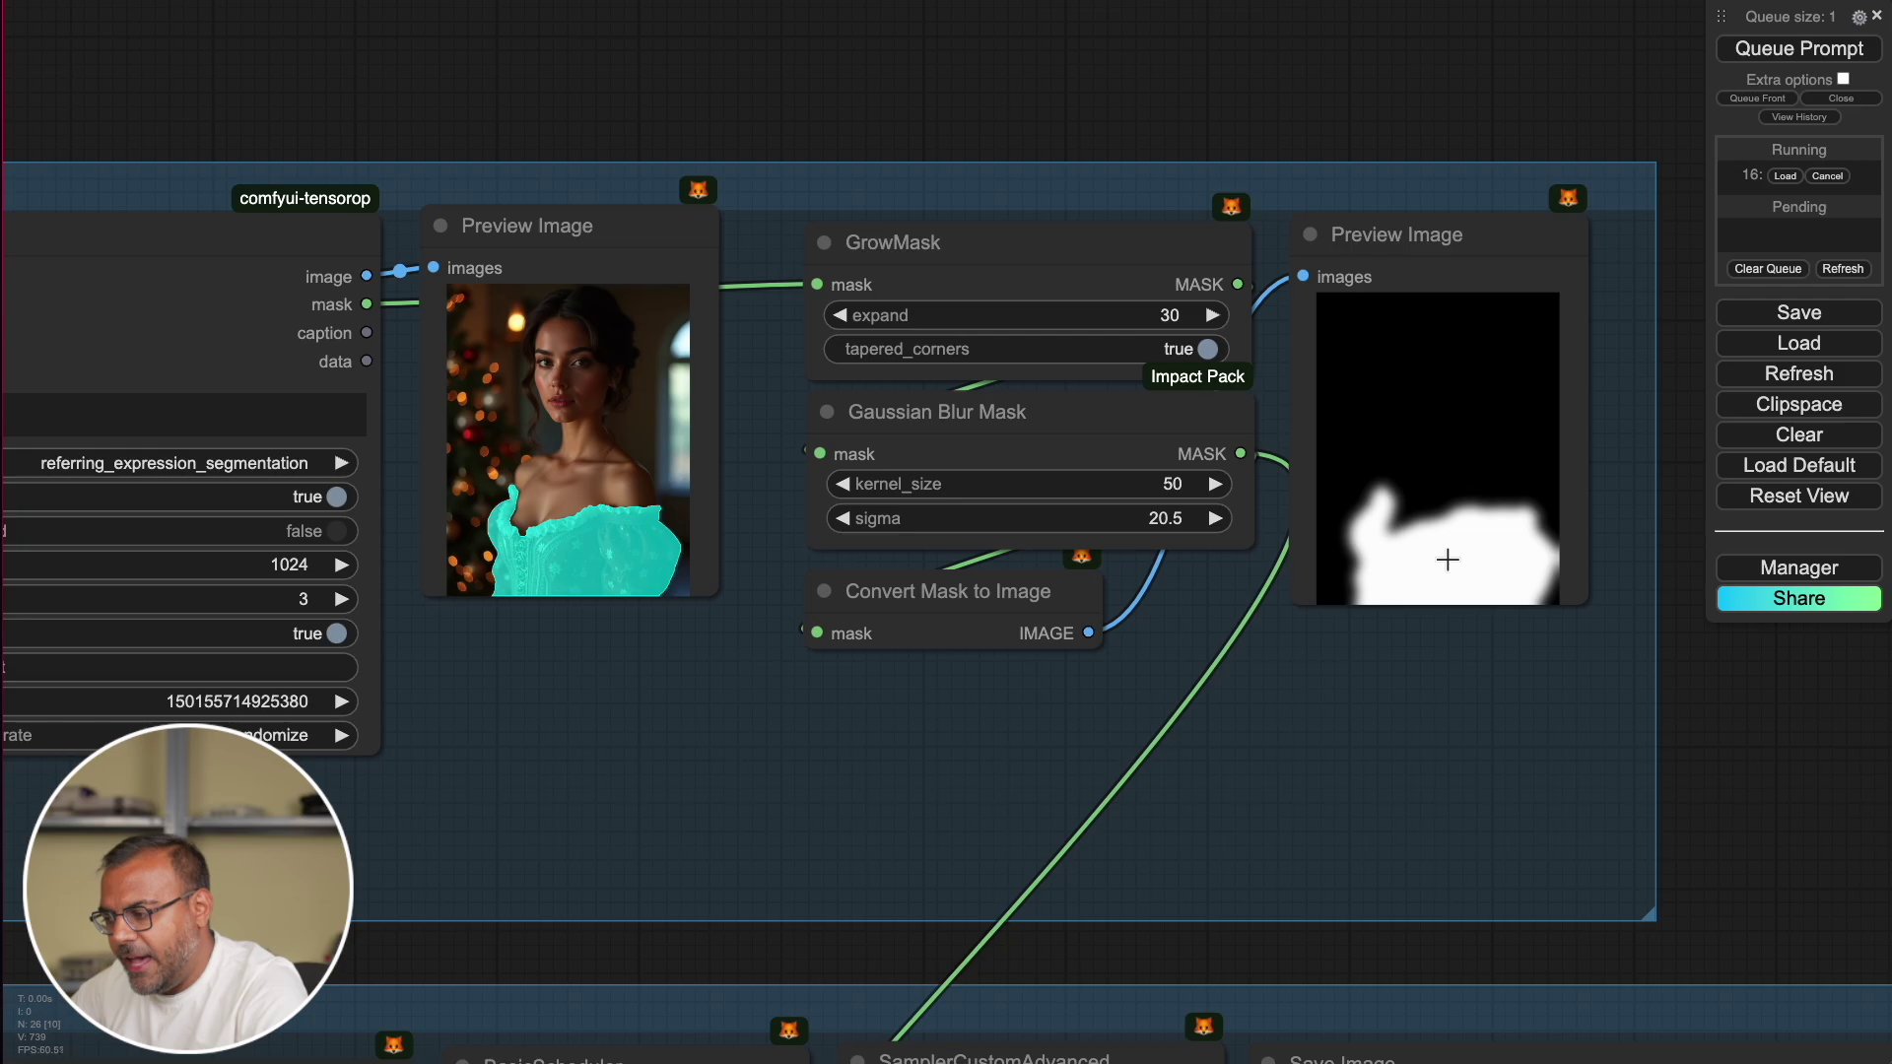
pyautogui.scroll(-7, 1692, 816)
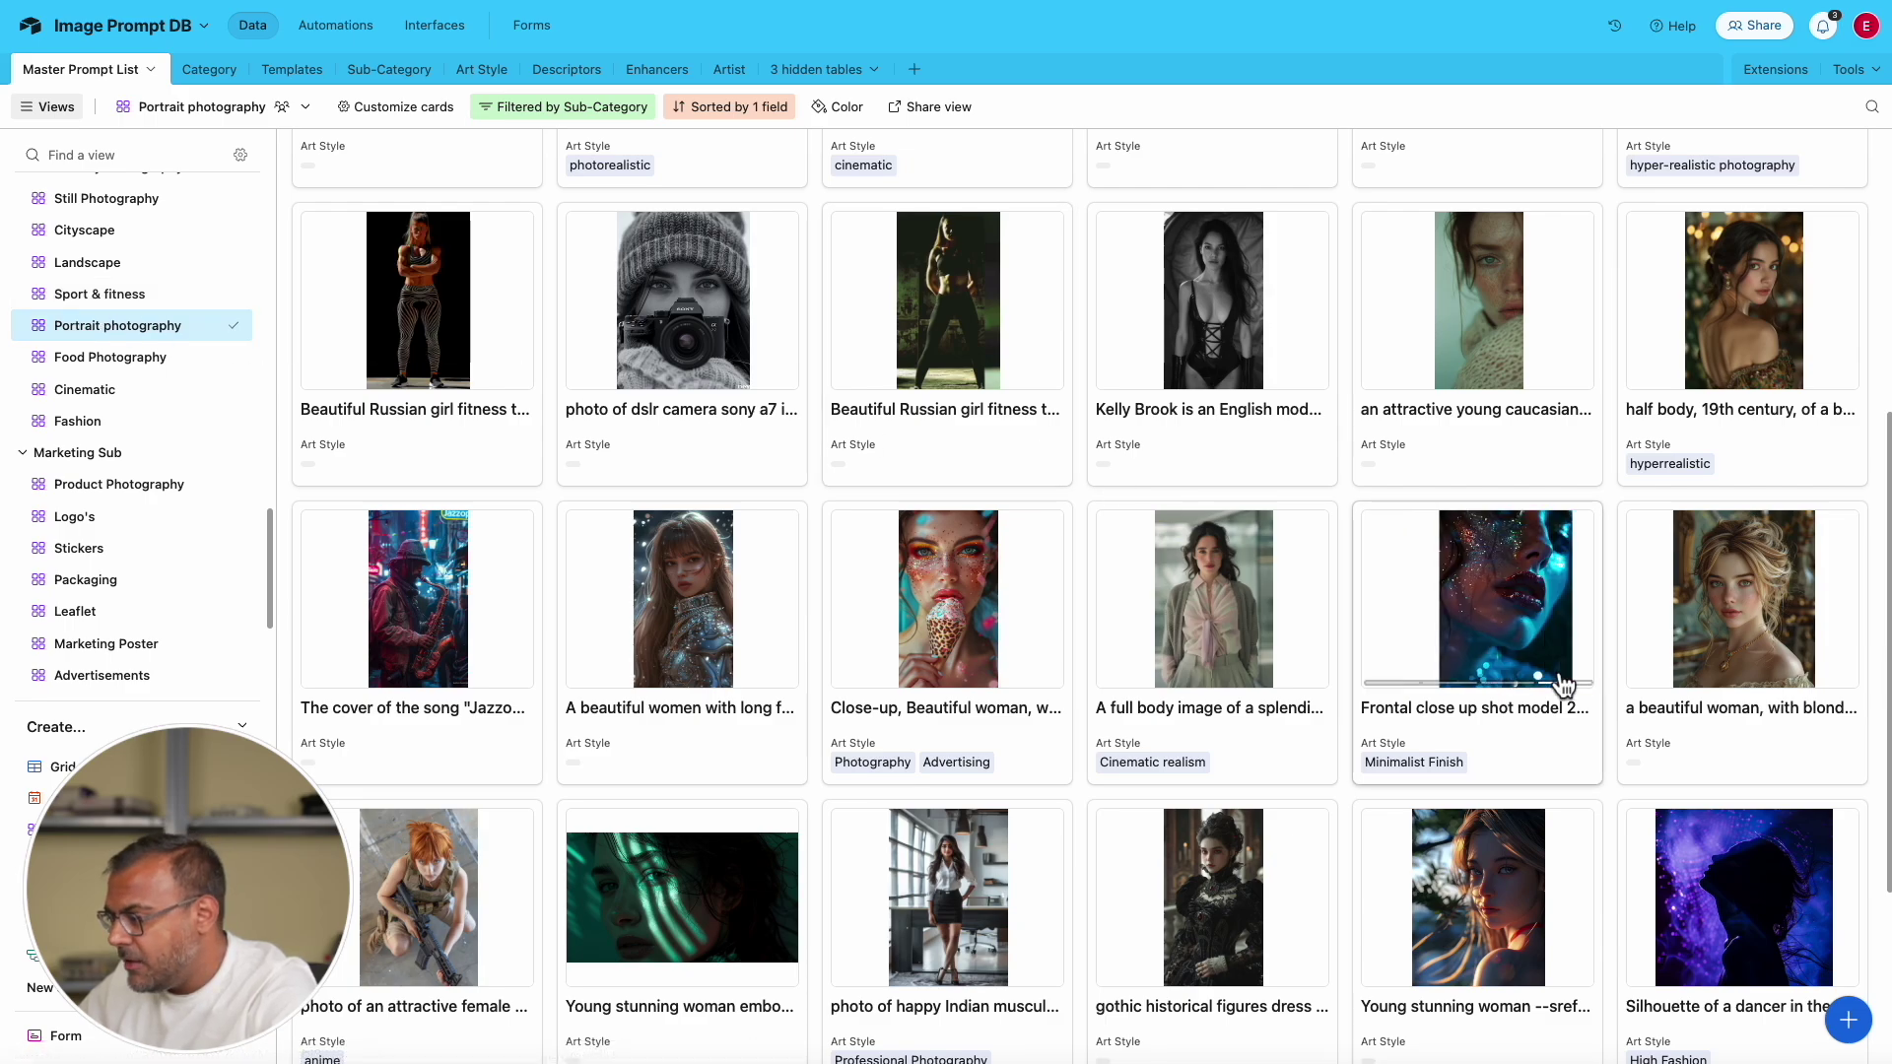
# - Open the 'half body, 19th century' record, select its prompt text through ISO 100, and browse its preview images
pyautogui.click(1762, 423)
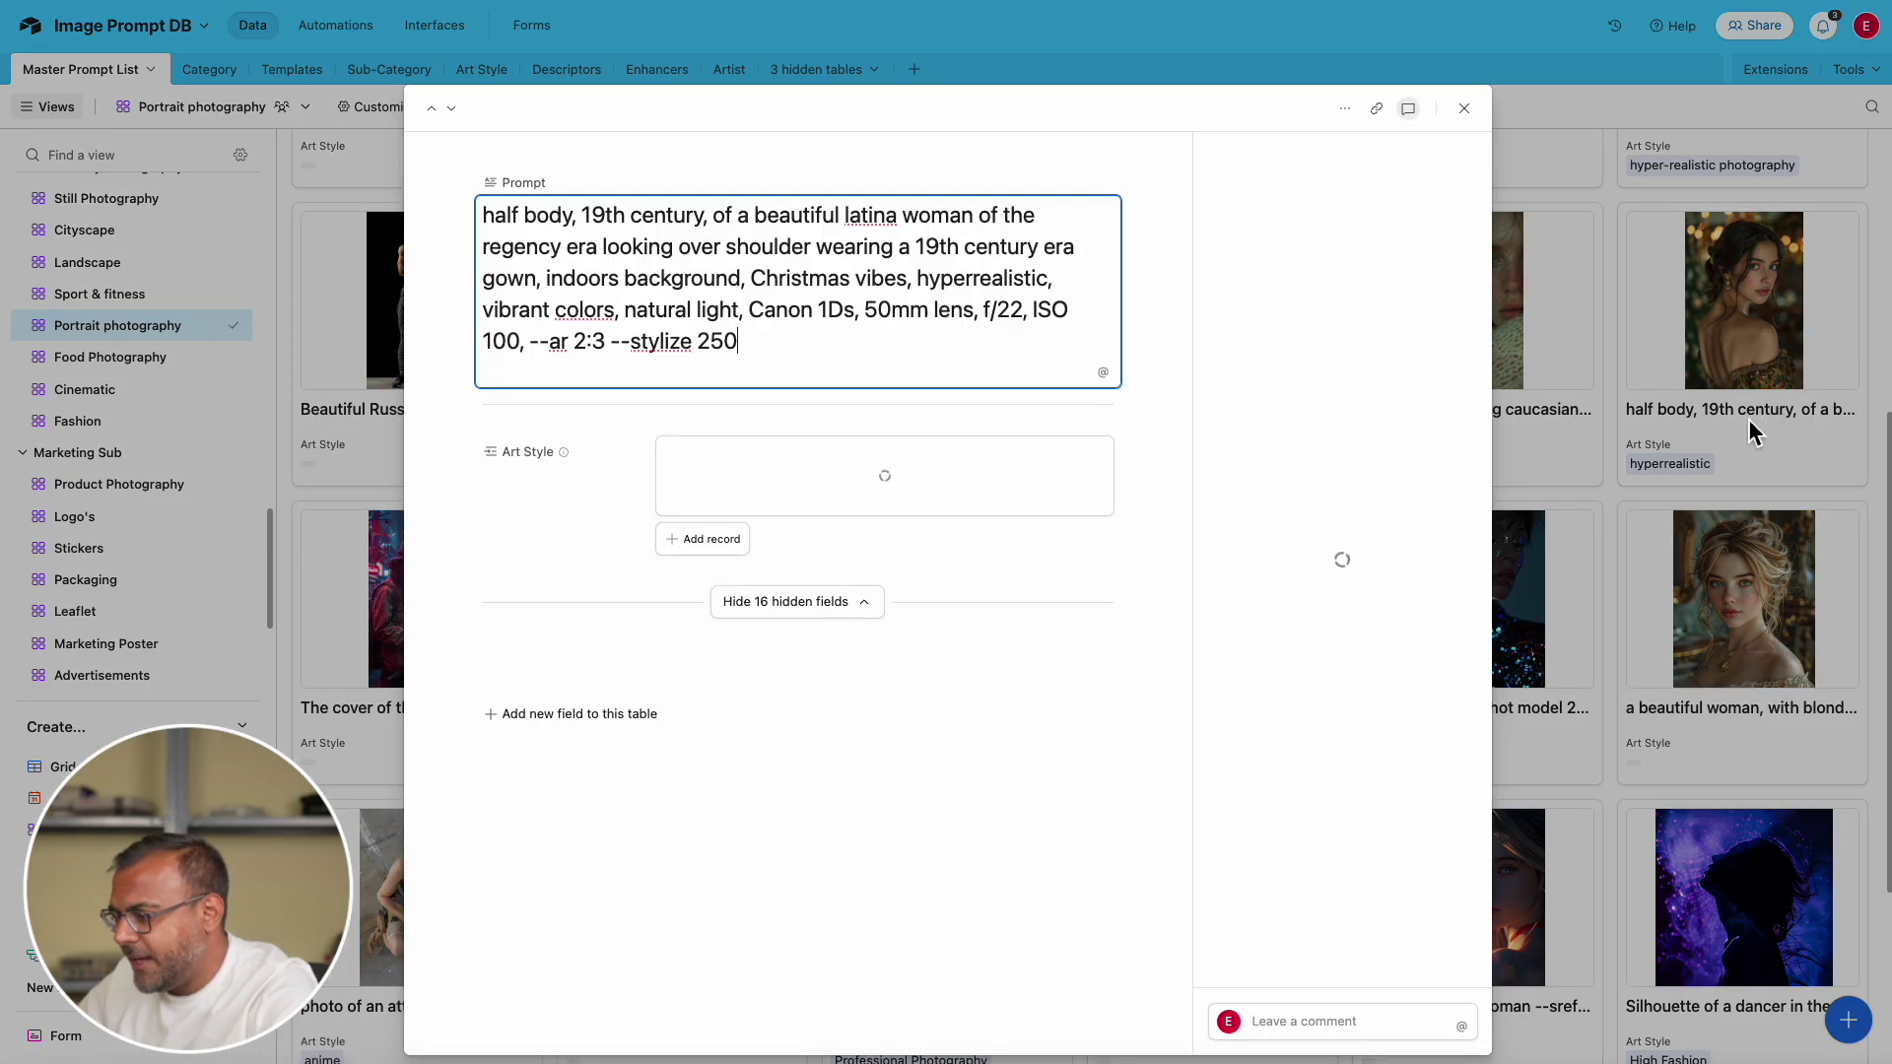
pyautogui.moveTo(482, 215); pyautogui.dragTo(510, 335)
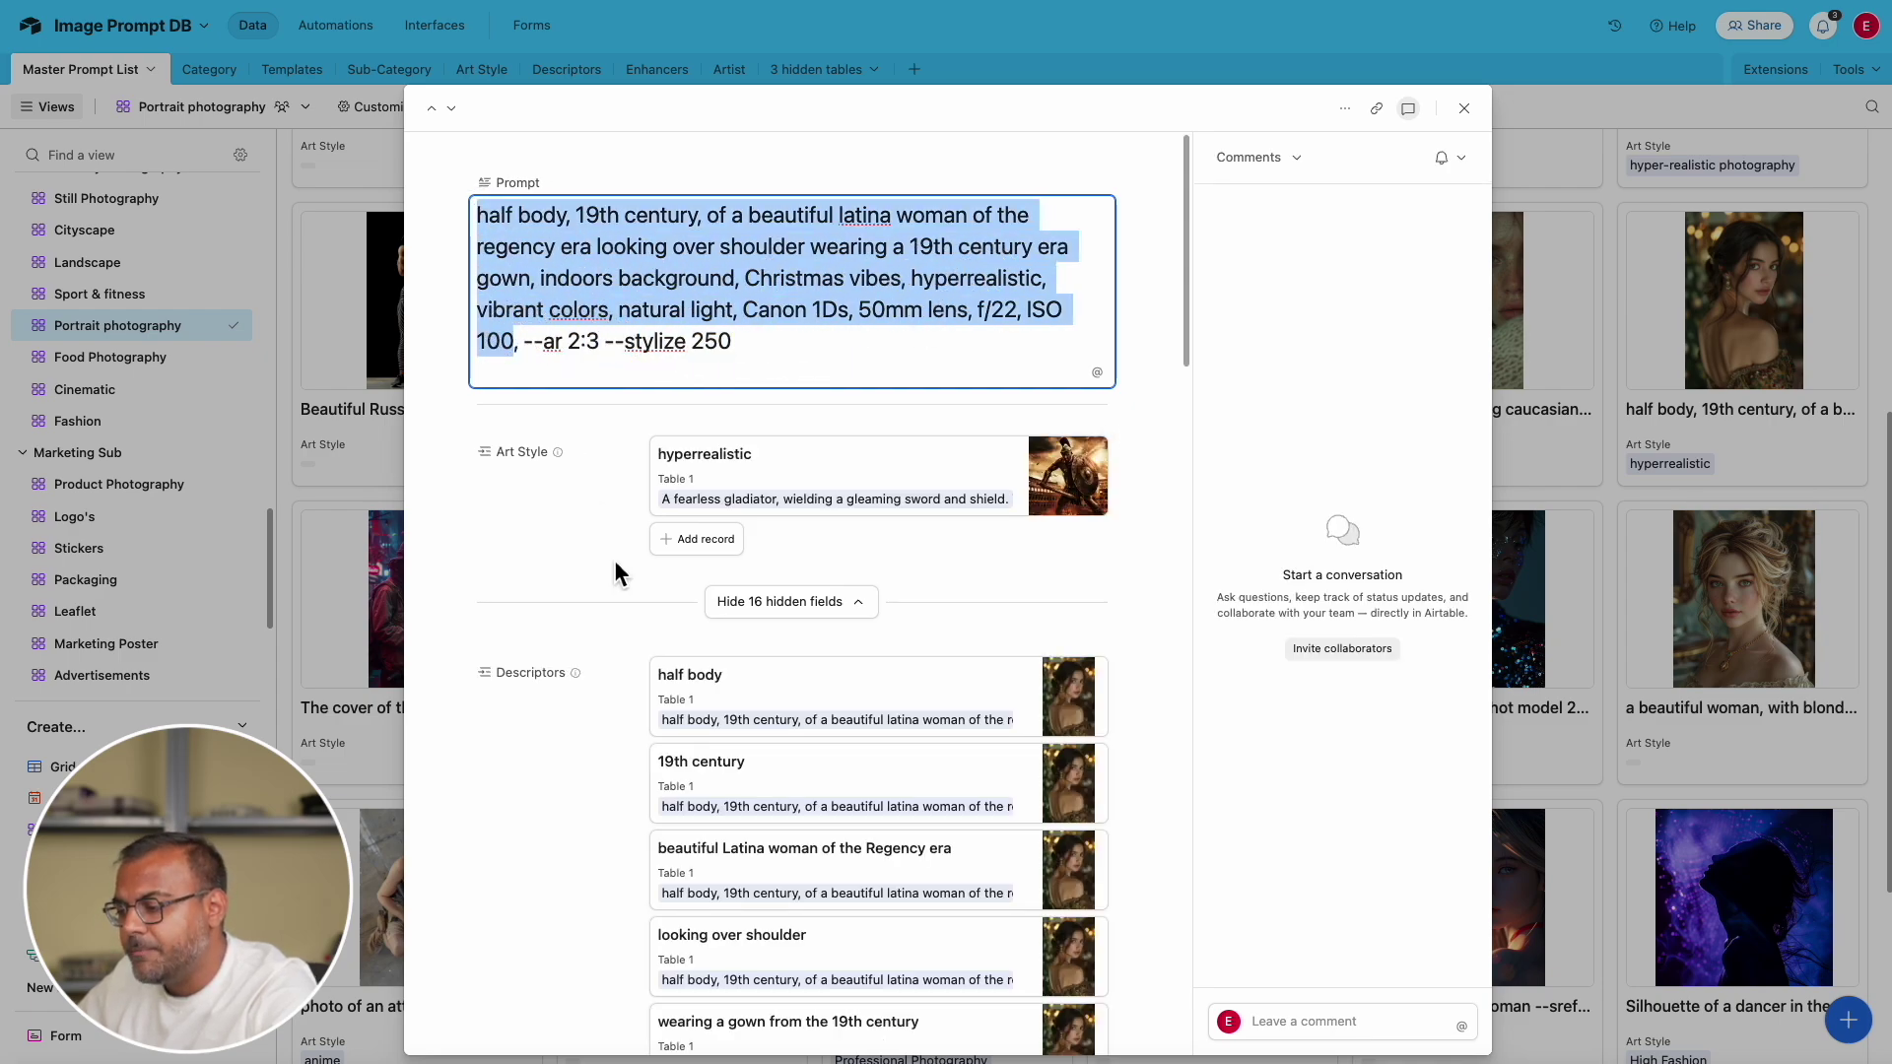
pyautogui.scroll(-2, 613, 559)
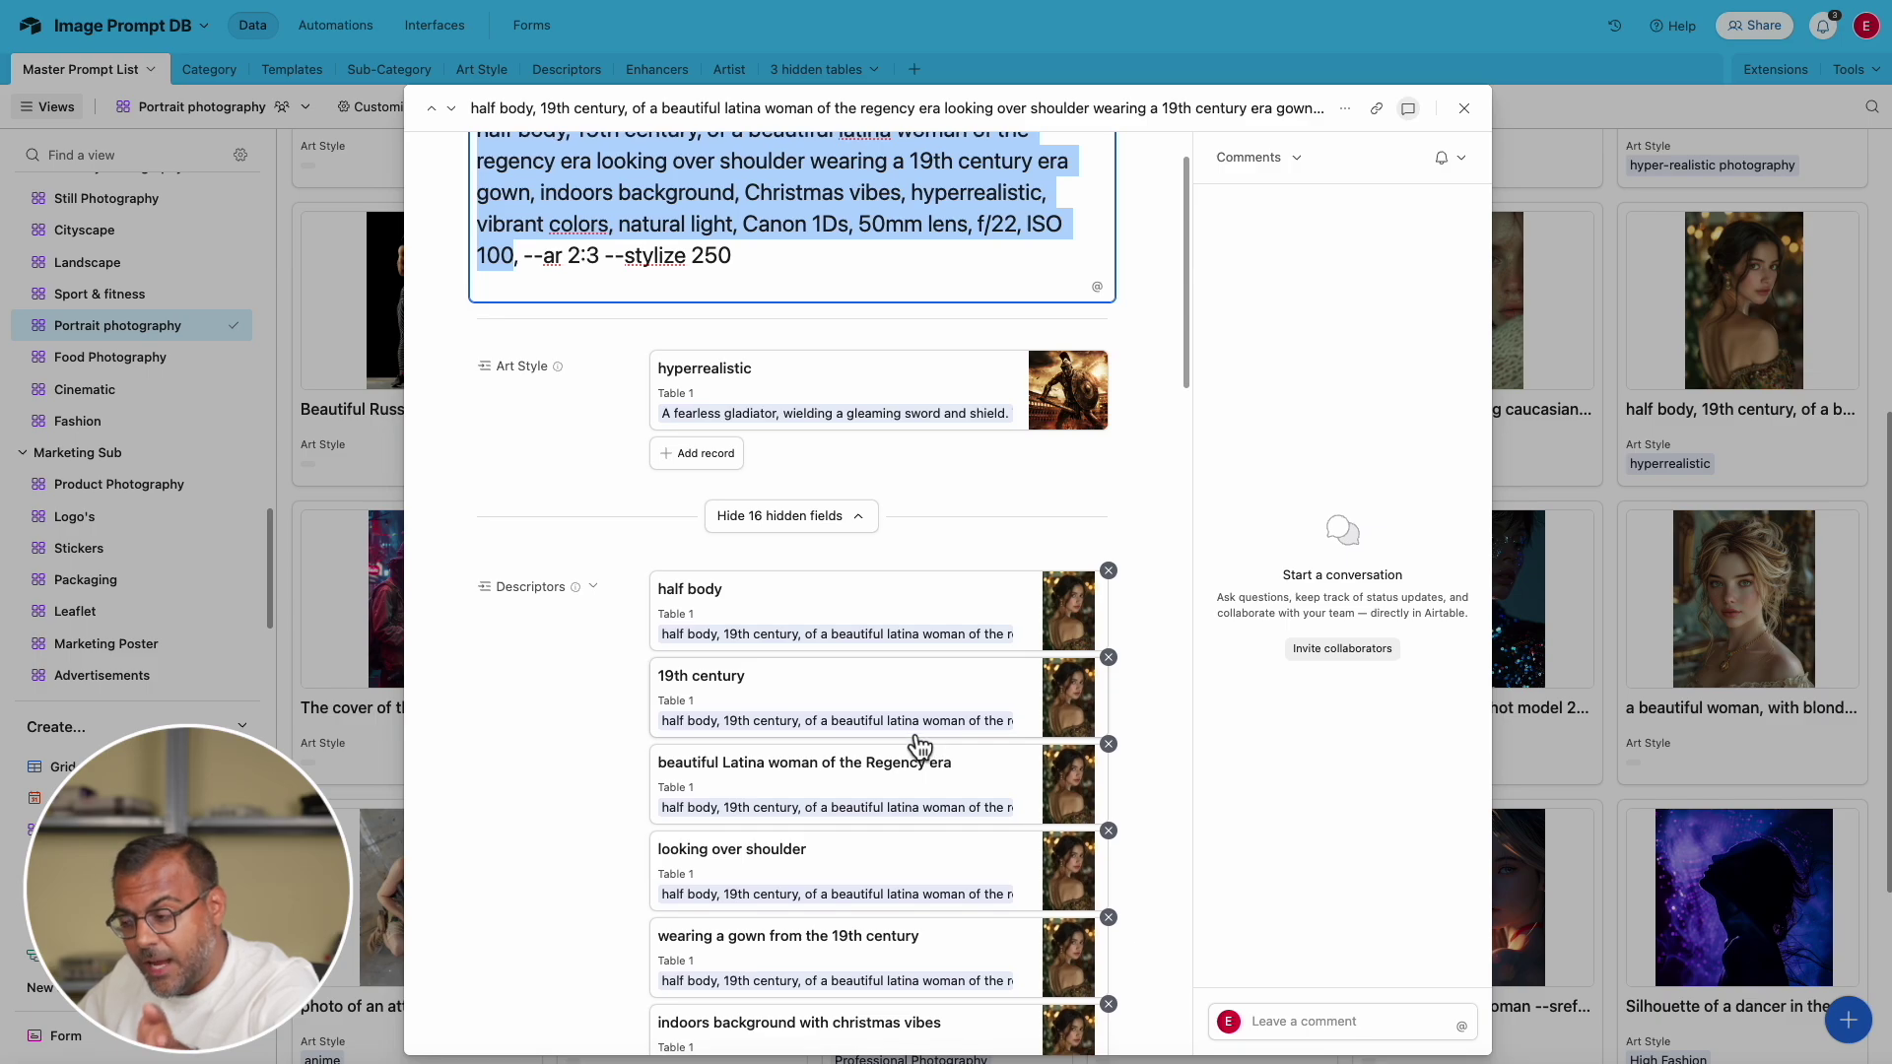
pyautogui.scroll(-15, 914, 741)
pyautogui.scroll(4, 908, 734)
pyautogui.scroll(-4, 909, 734)
pyautogui.scroll(3, 906, 728)
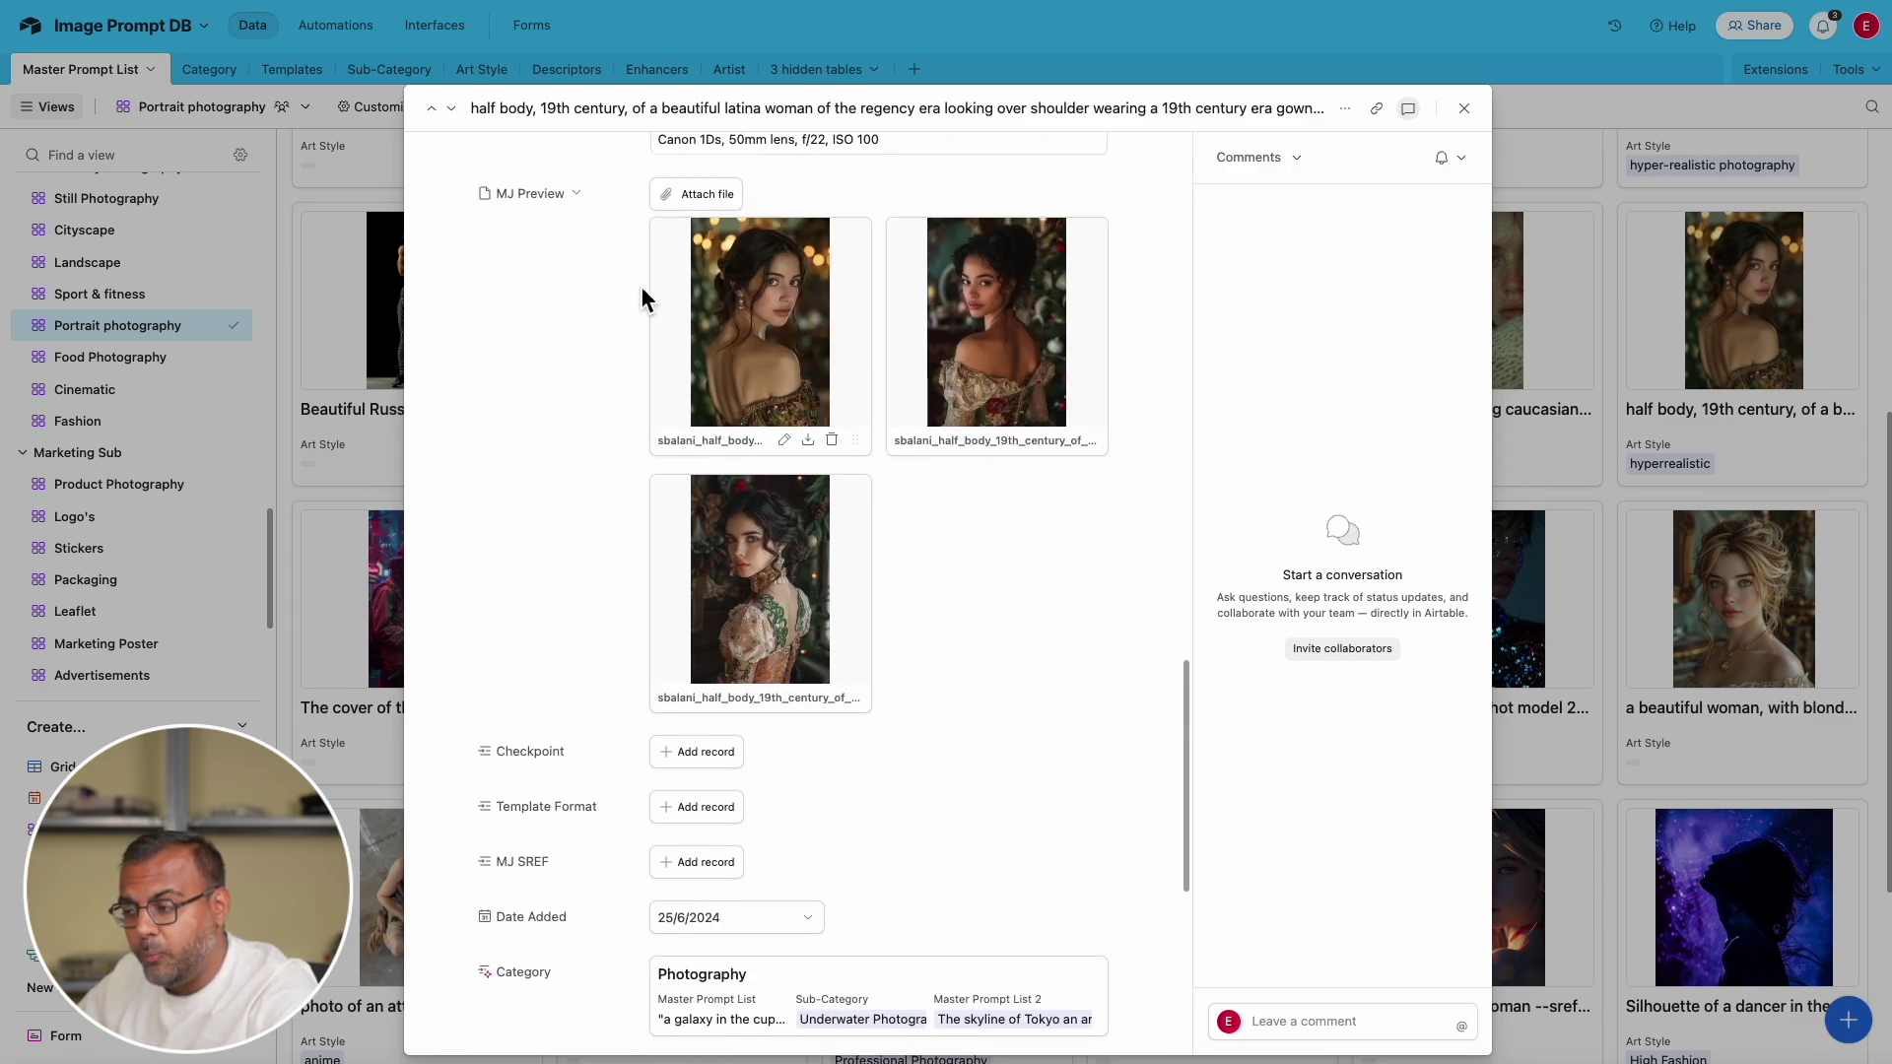
pyautogui.scroll(-14, 954, 623)
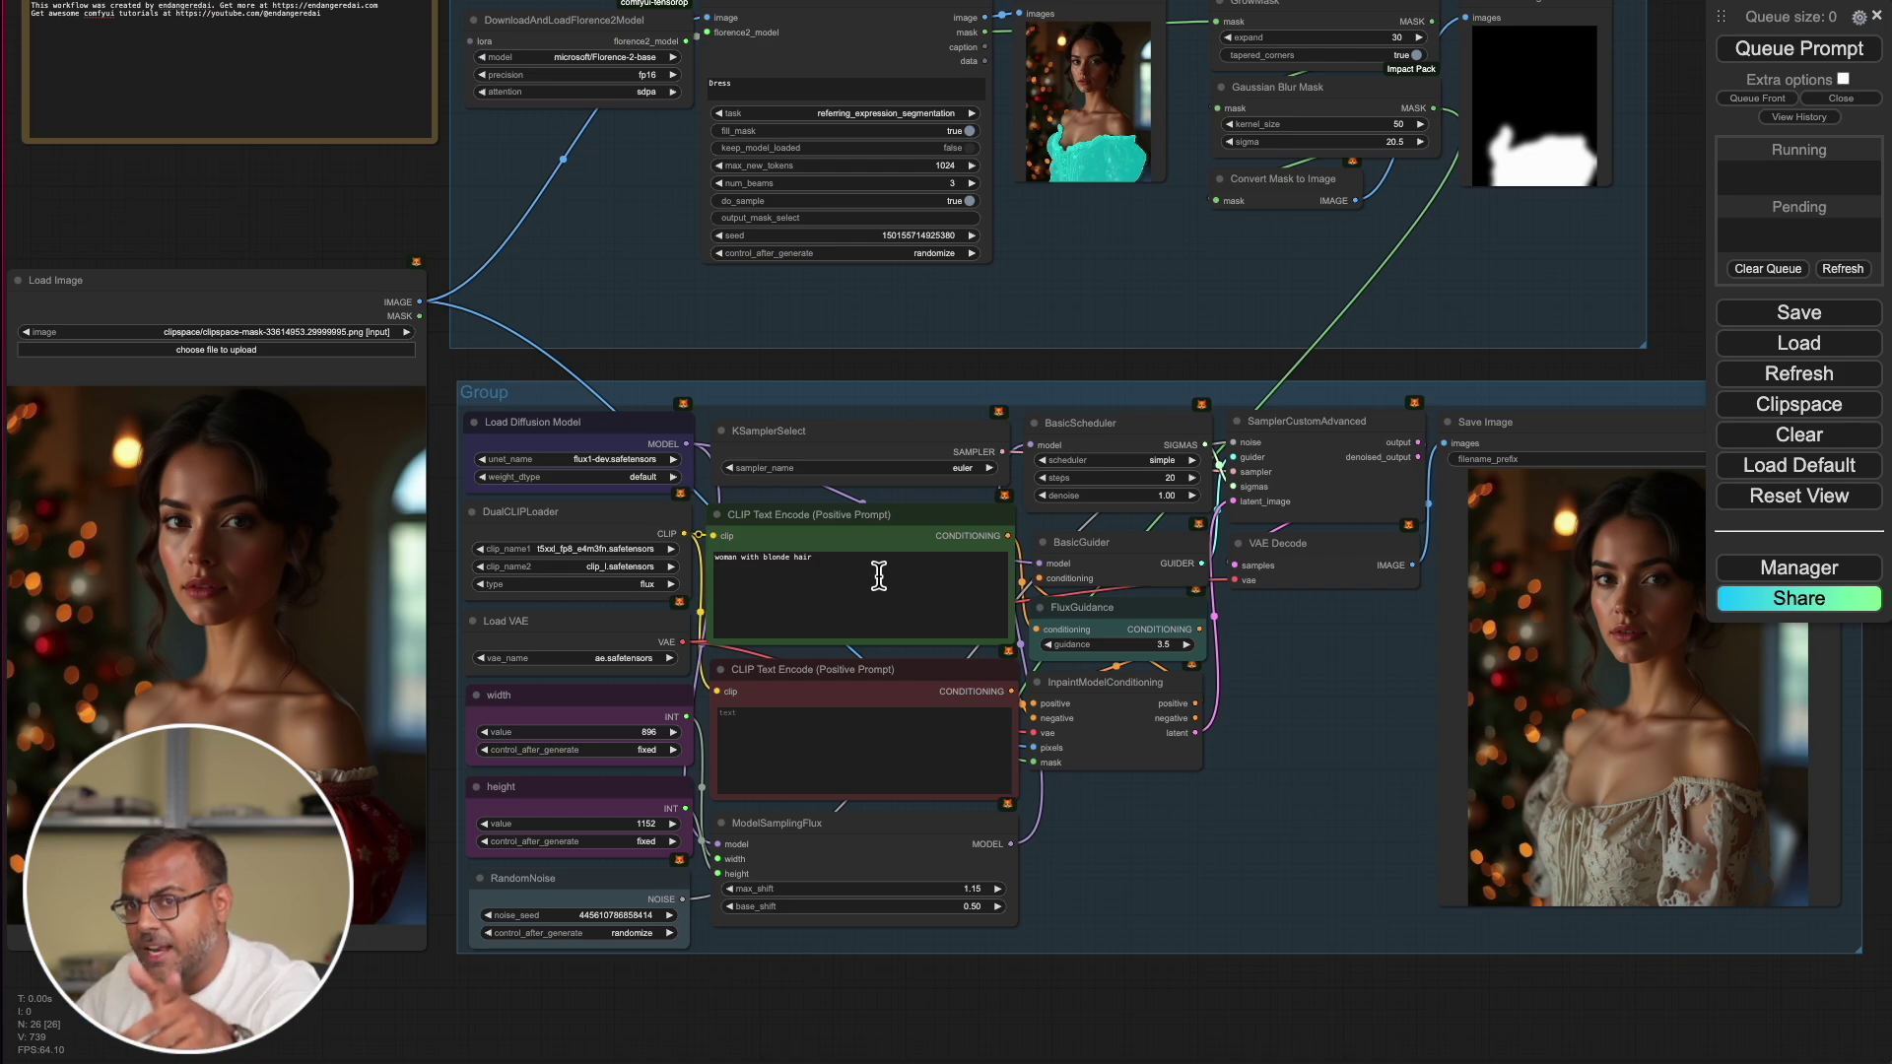
pyautogui.moveTo(1249, 995); pyautogui.dragTo(1163, 969)
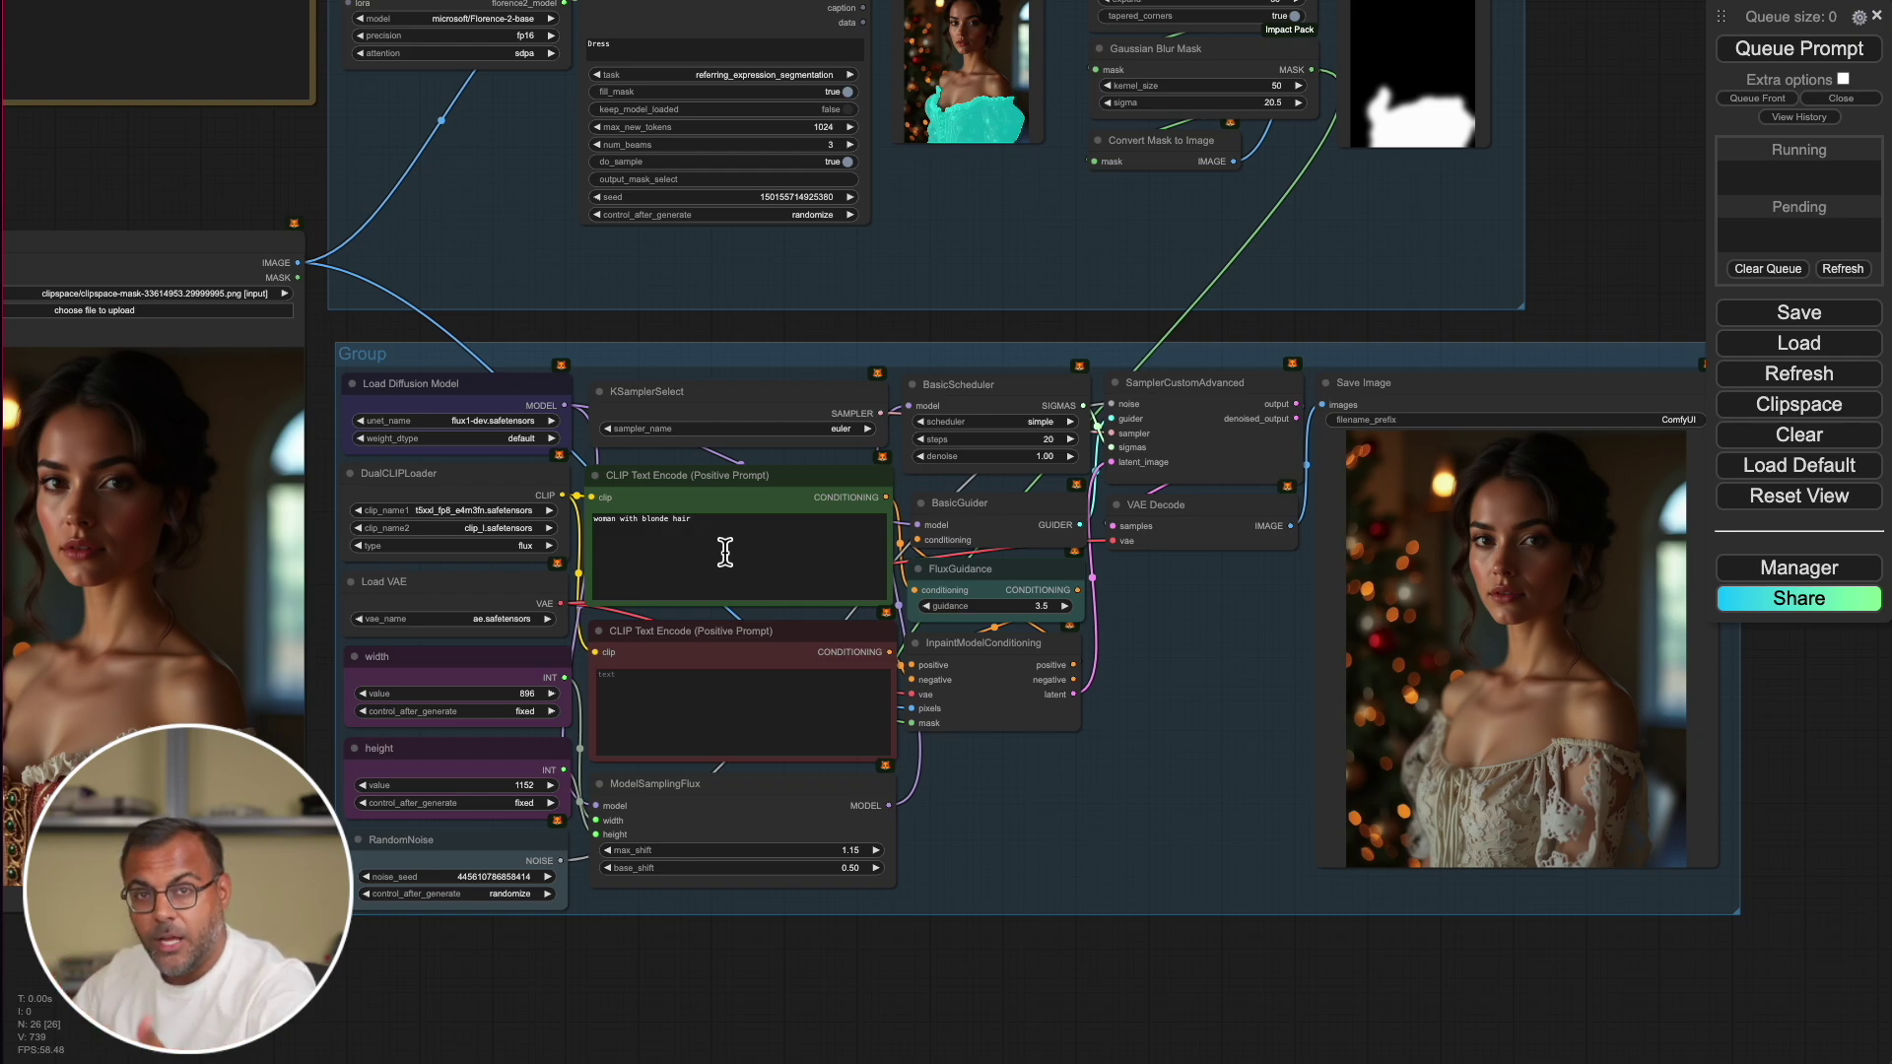
# - Replace the positive prompt with 'woman with steampunk dress' and queue a new run
pyautogui.tripleClick(690, 525)
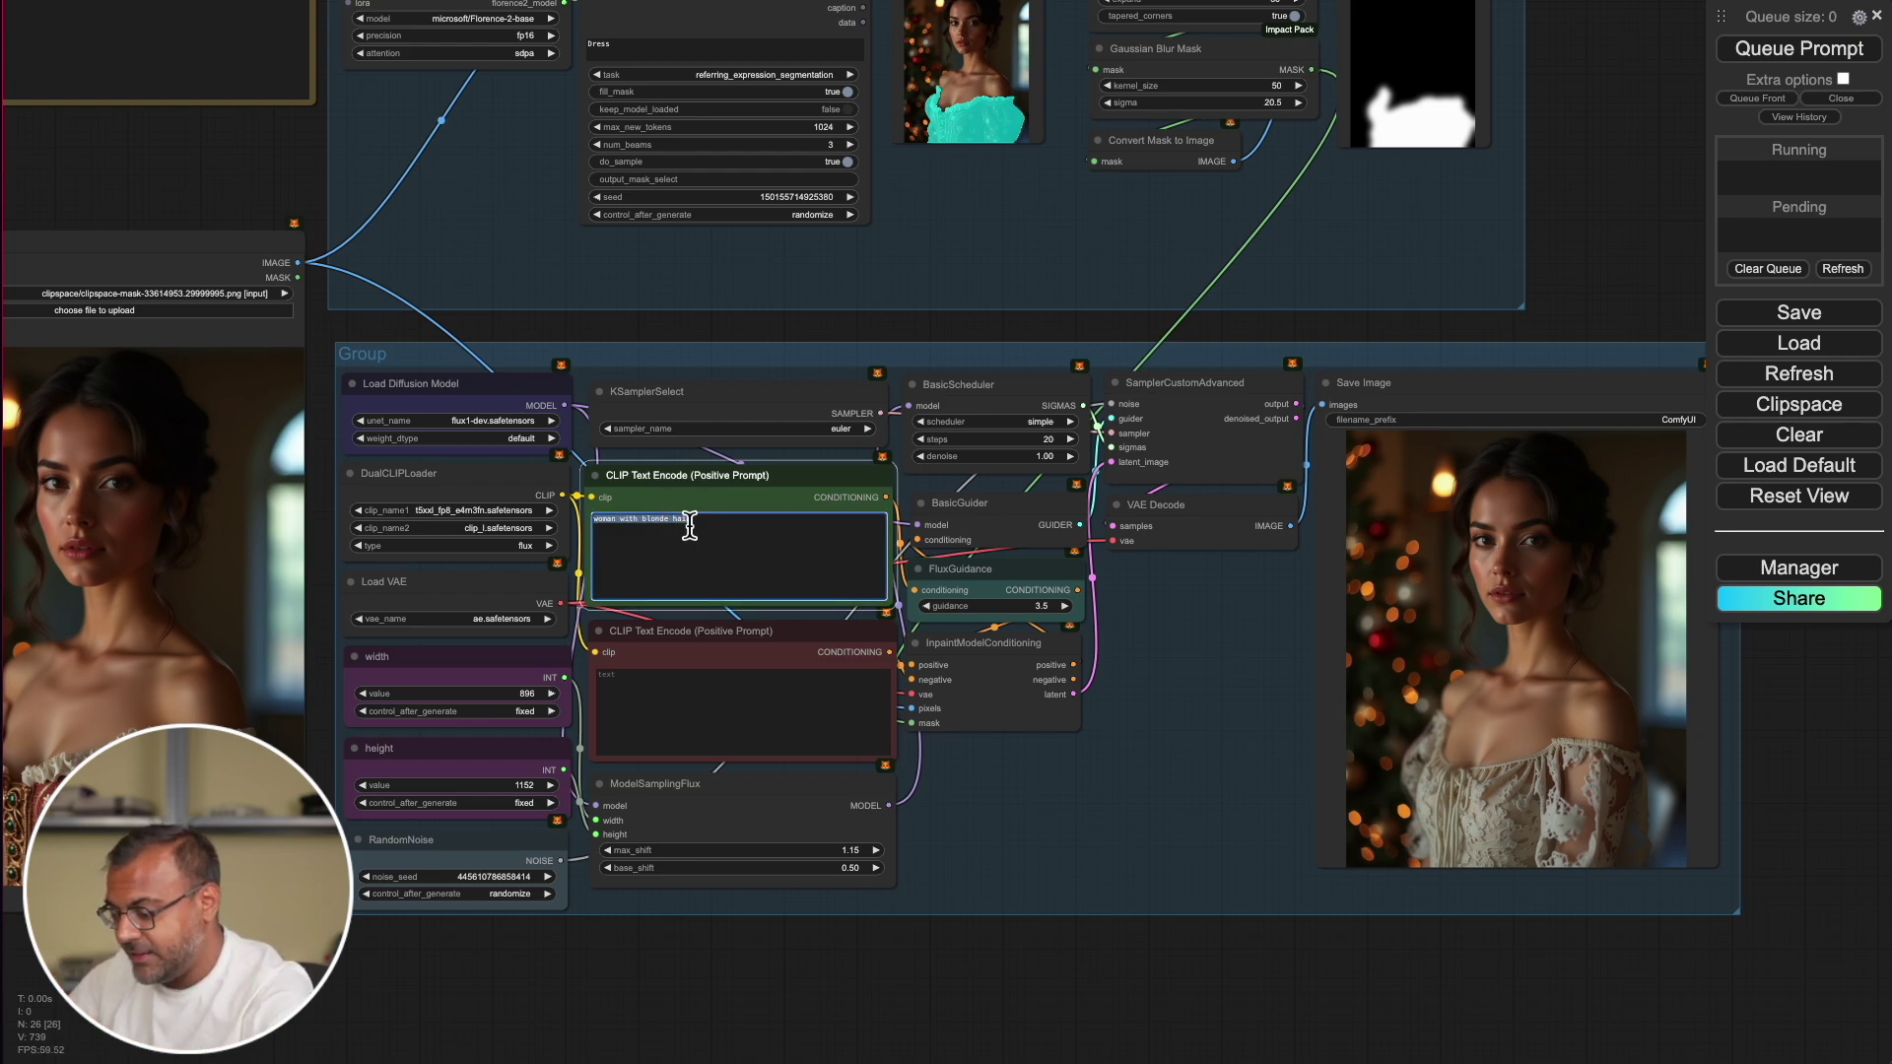
pyautogui.write('woman with steampunk dress')
pyautogui.hotkey('ctrl', 'Return')
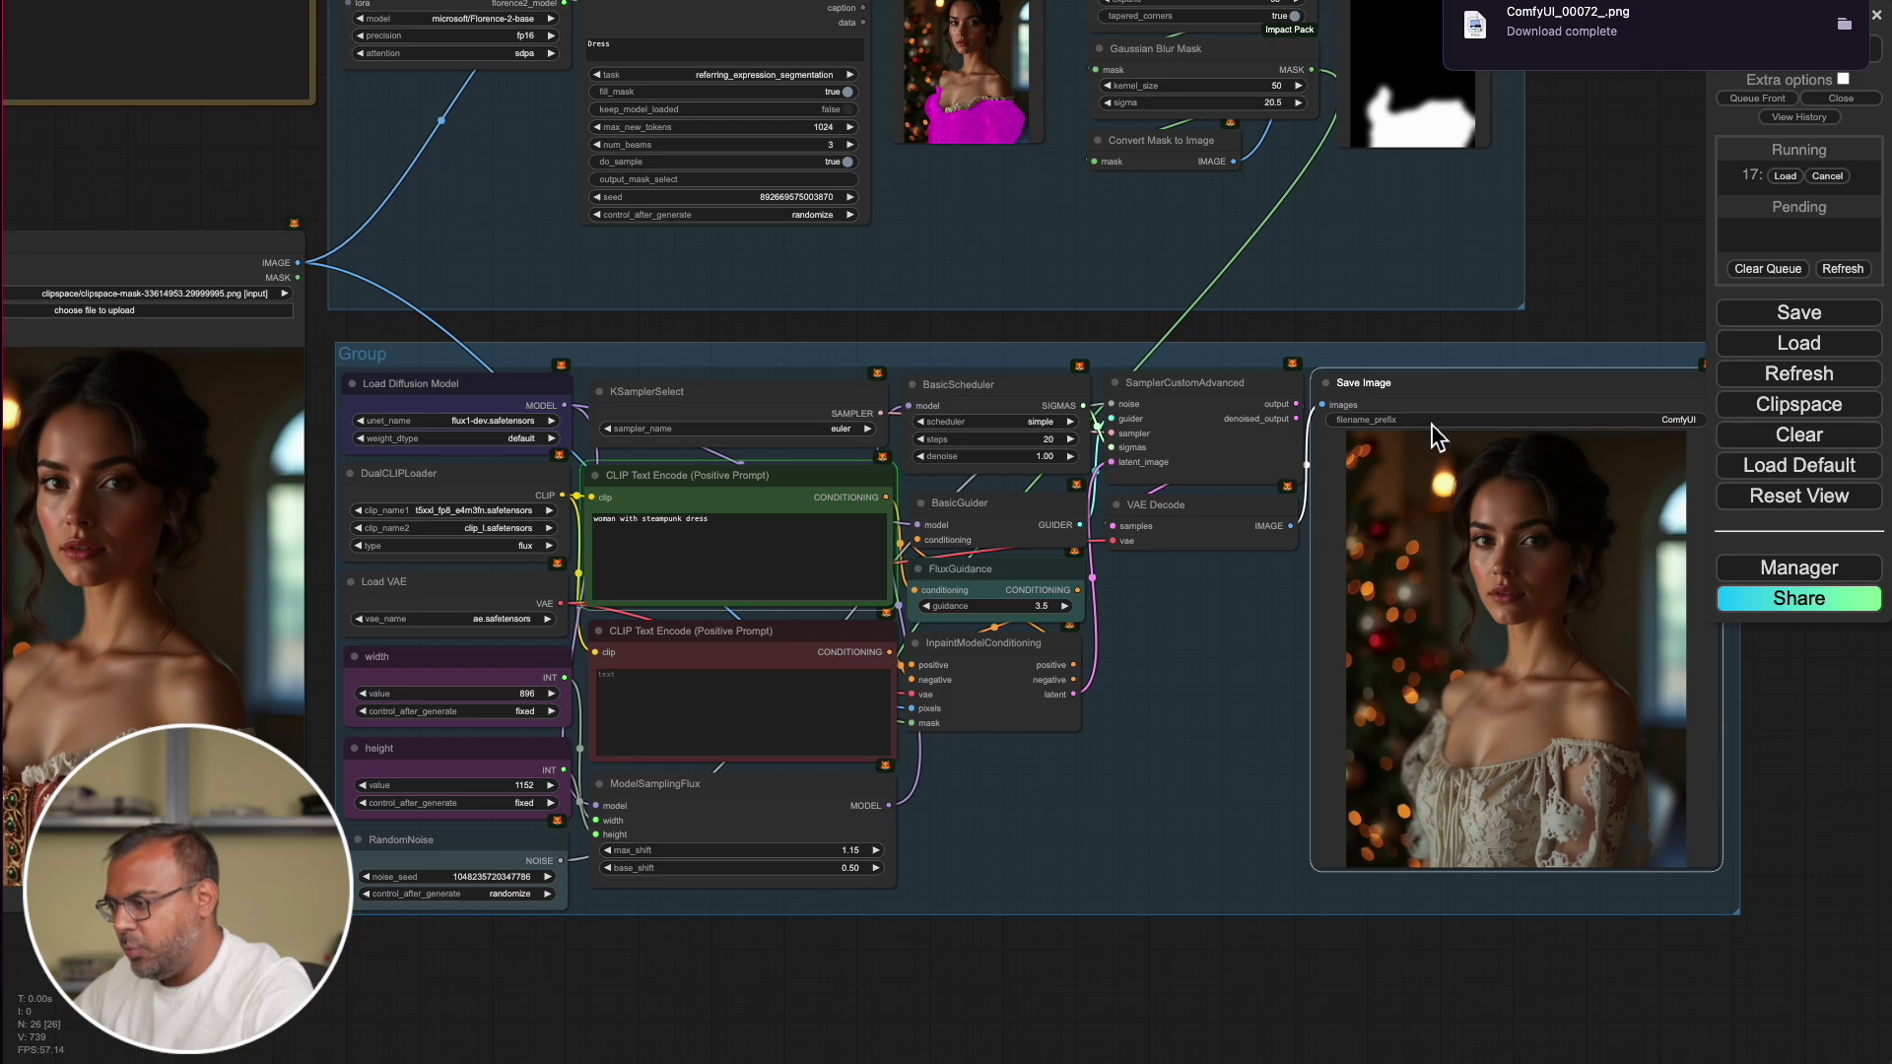
pyautogui.click(1591, 144)
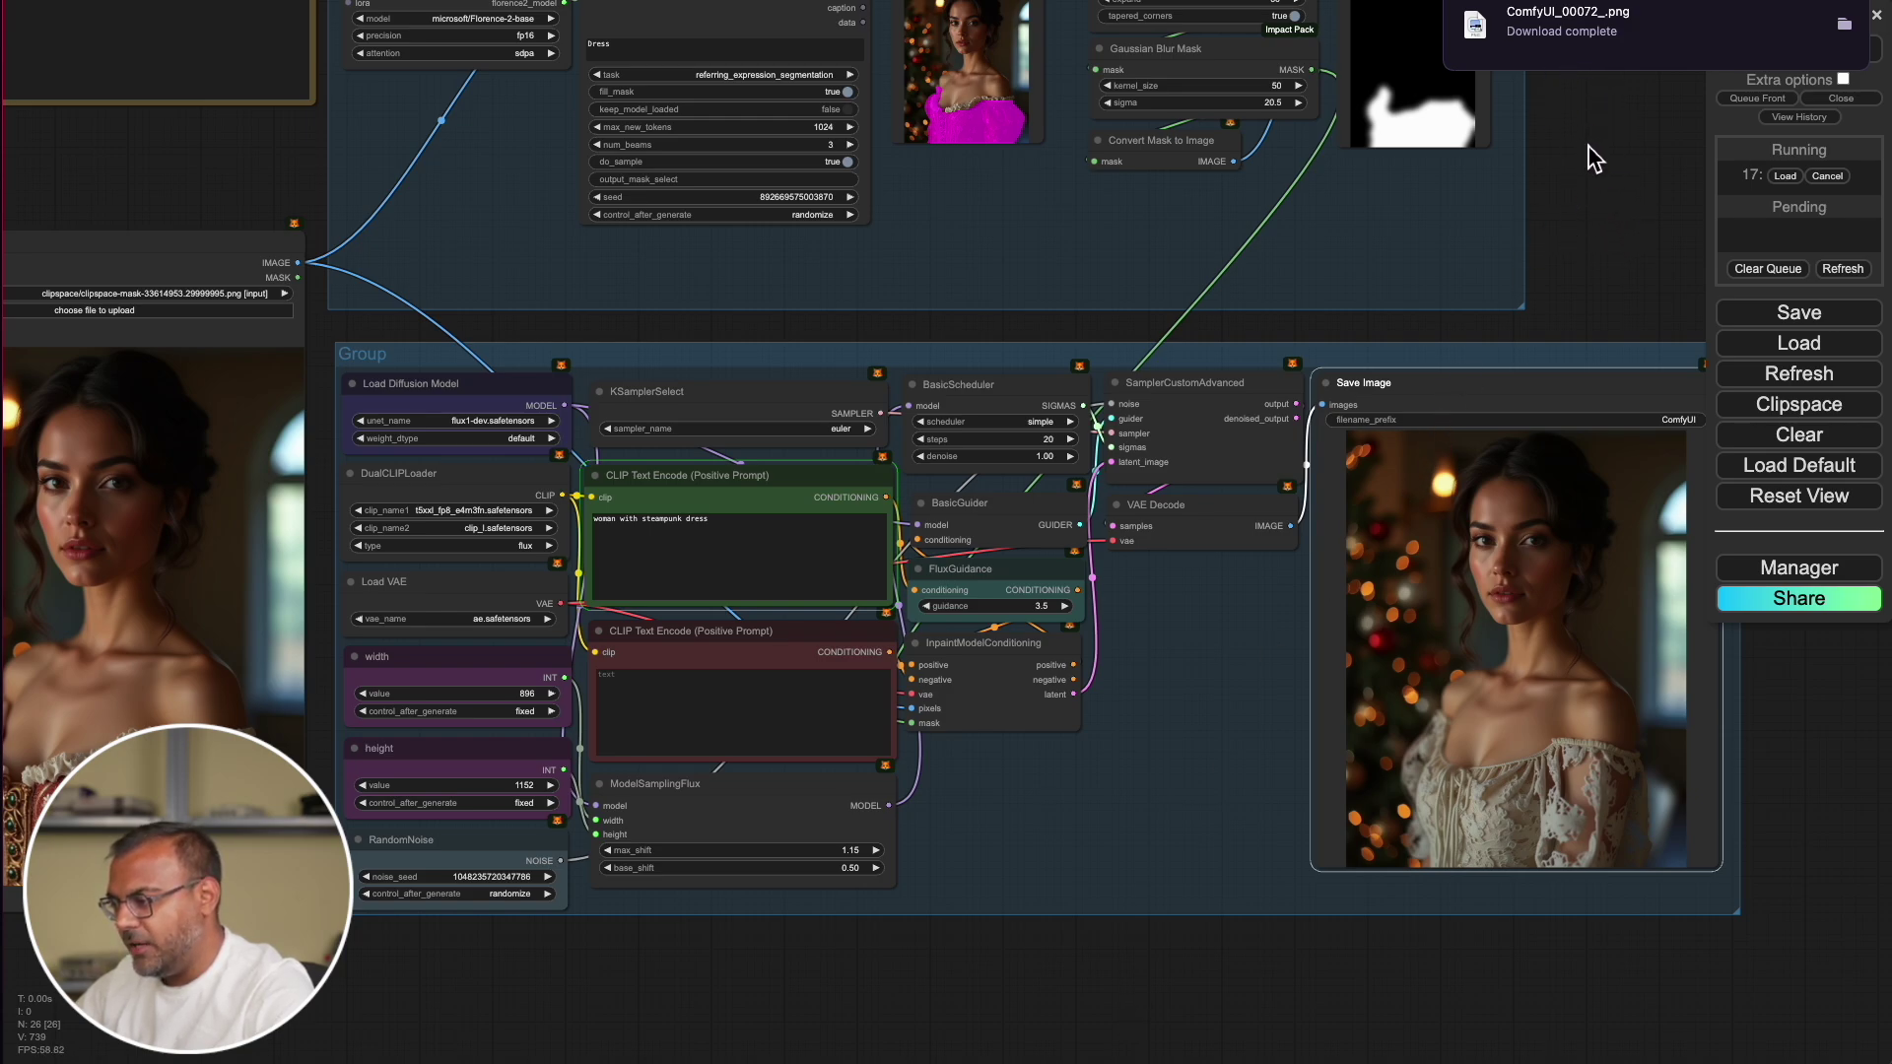
pyautogui.moveTo(1598, 173); pyautogui.dragTo(1645, 393)
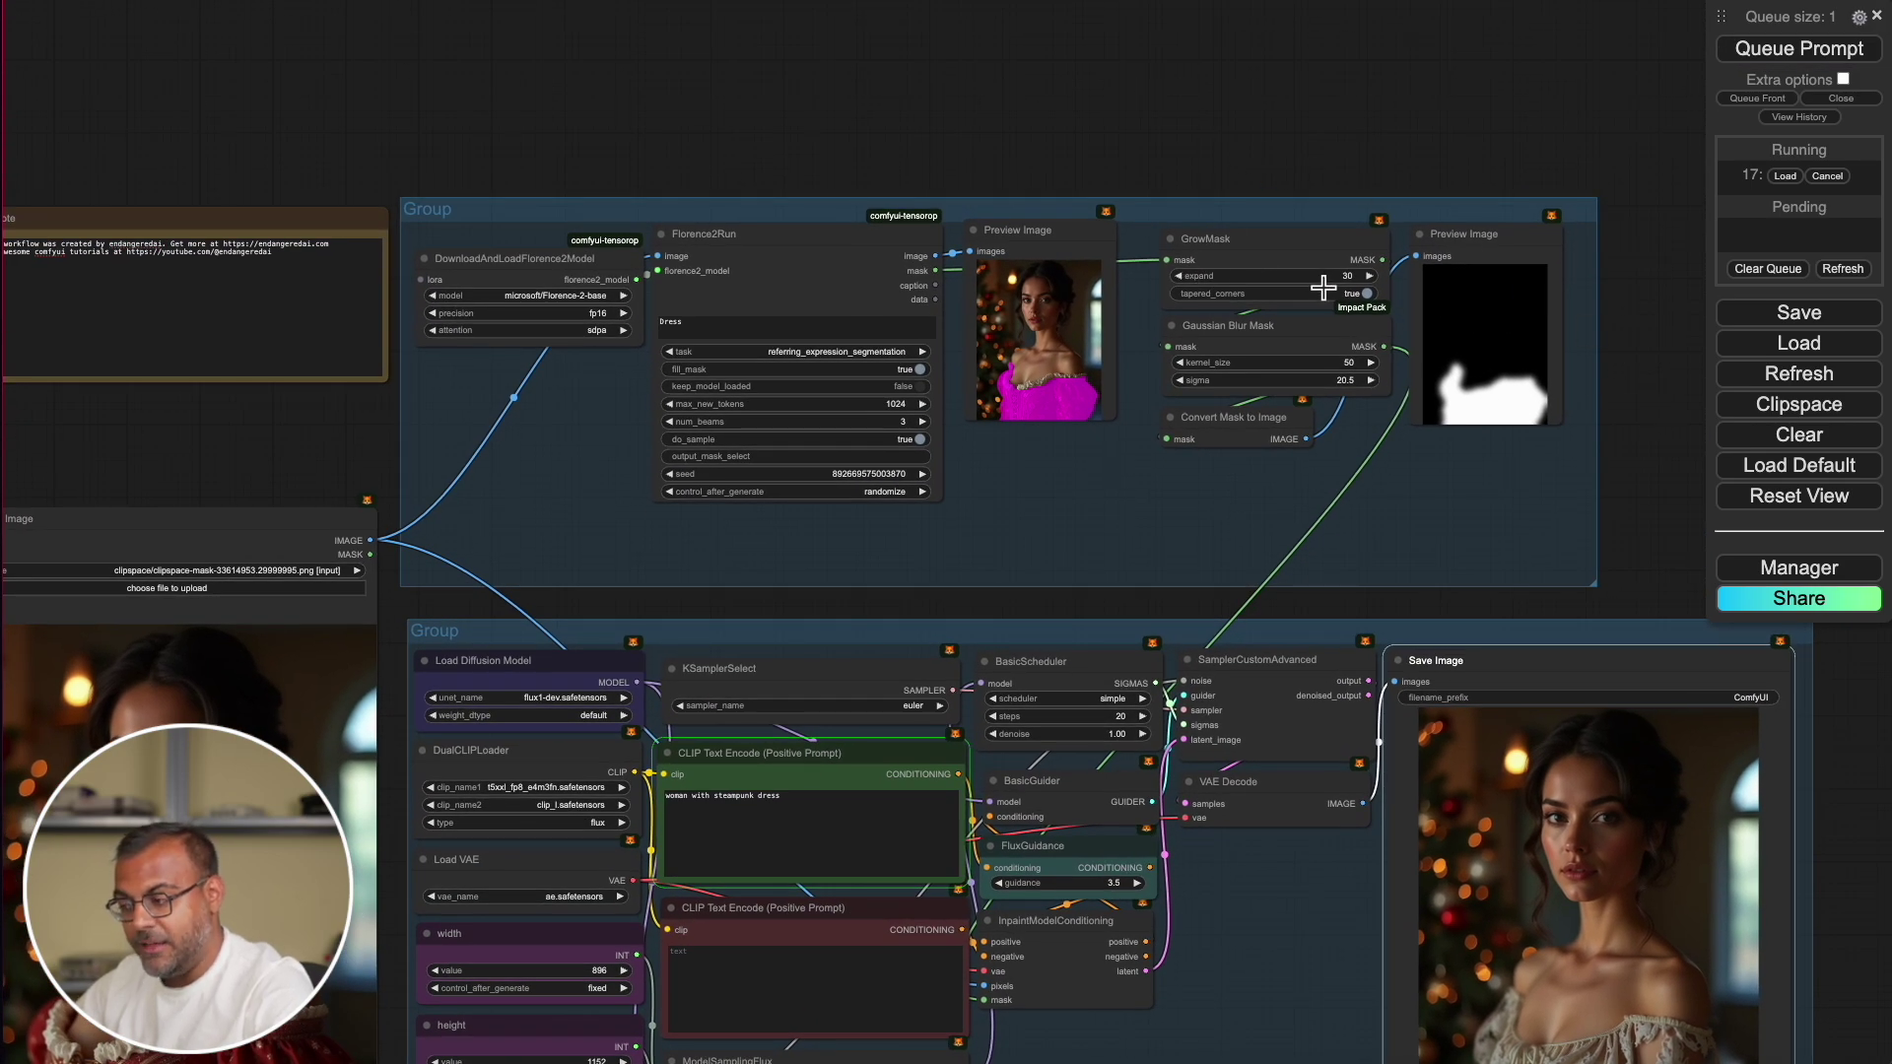
# - Zoom over the Florence2 mask preview and the Save Image output as the steampunk run completes
pyautogui.scroll(10, 1097, 421)
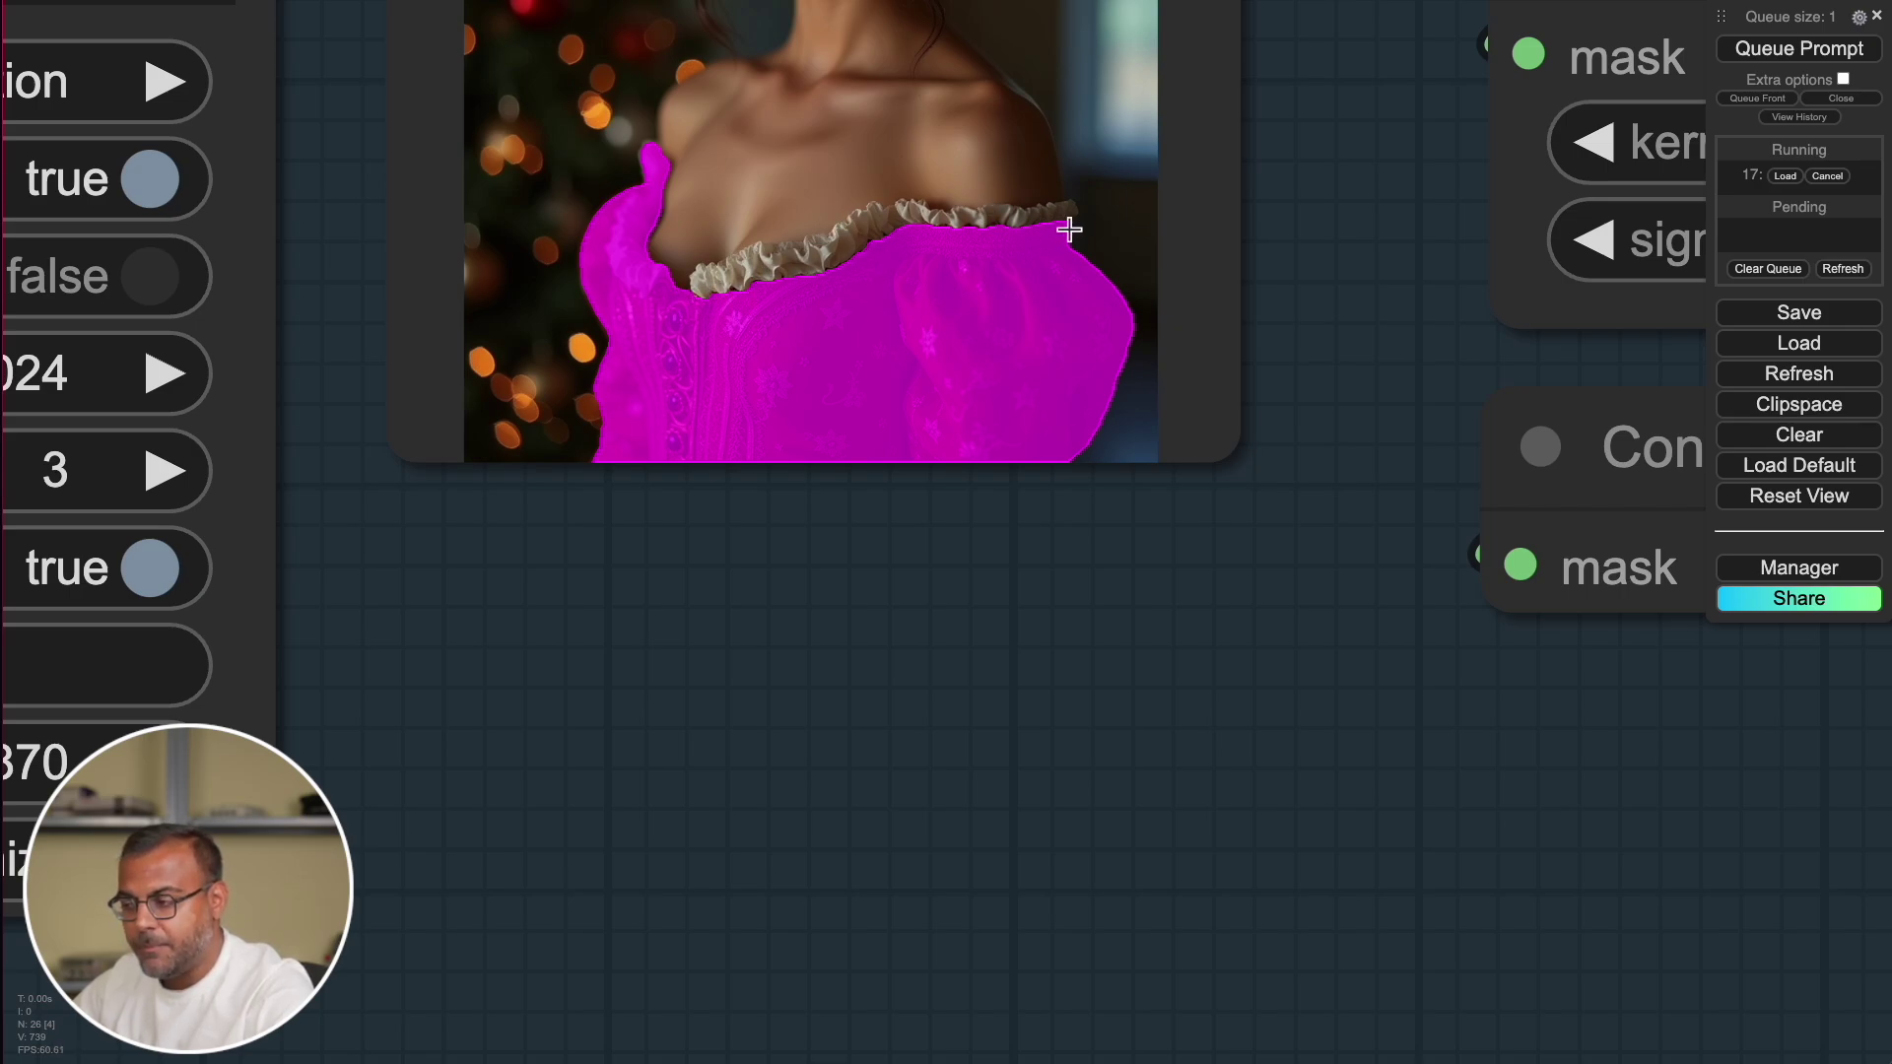
pyautogui.scroll(-5, 809, 346)
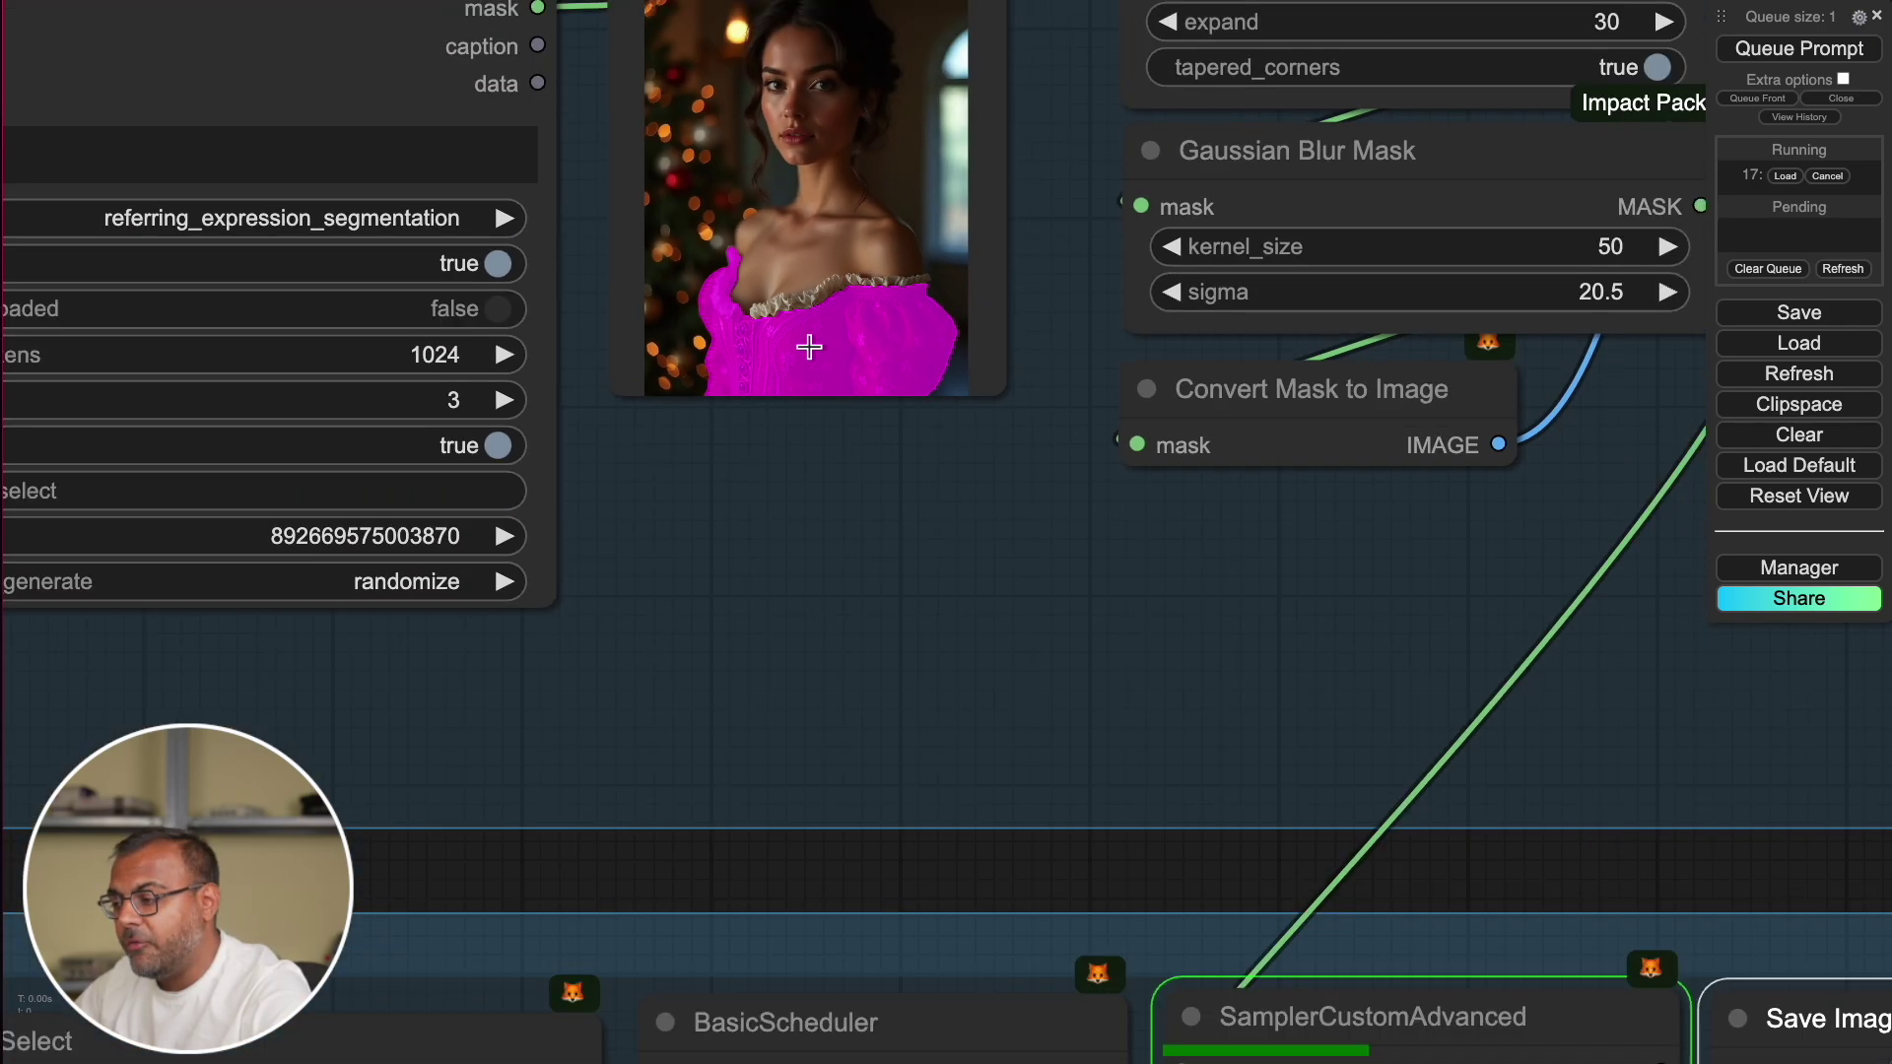
pyautogui.scroll(-2, 1132, 393)
pyautogui.scroll(-2, 1175, 229)
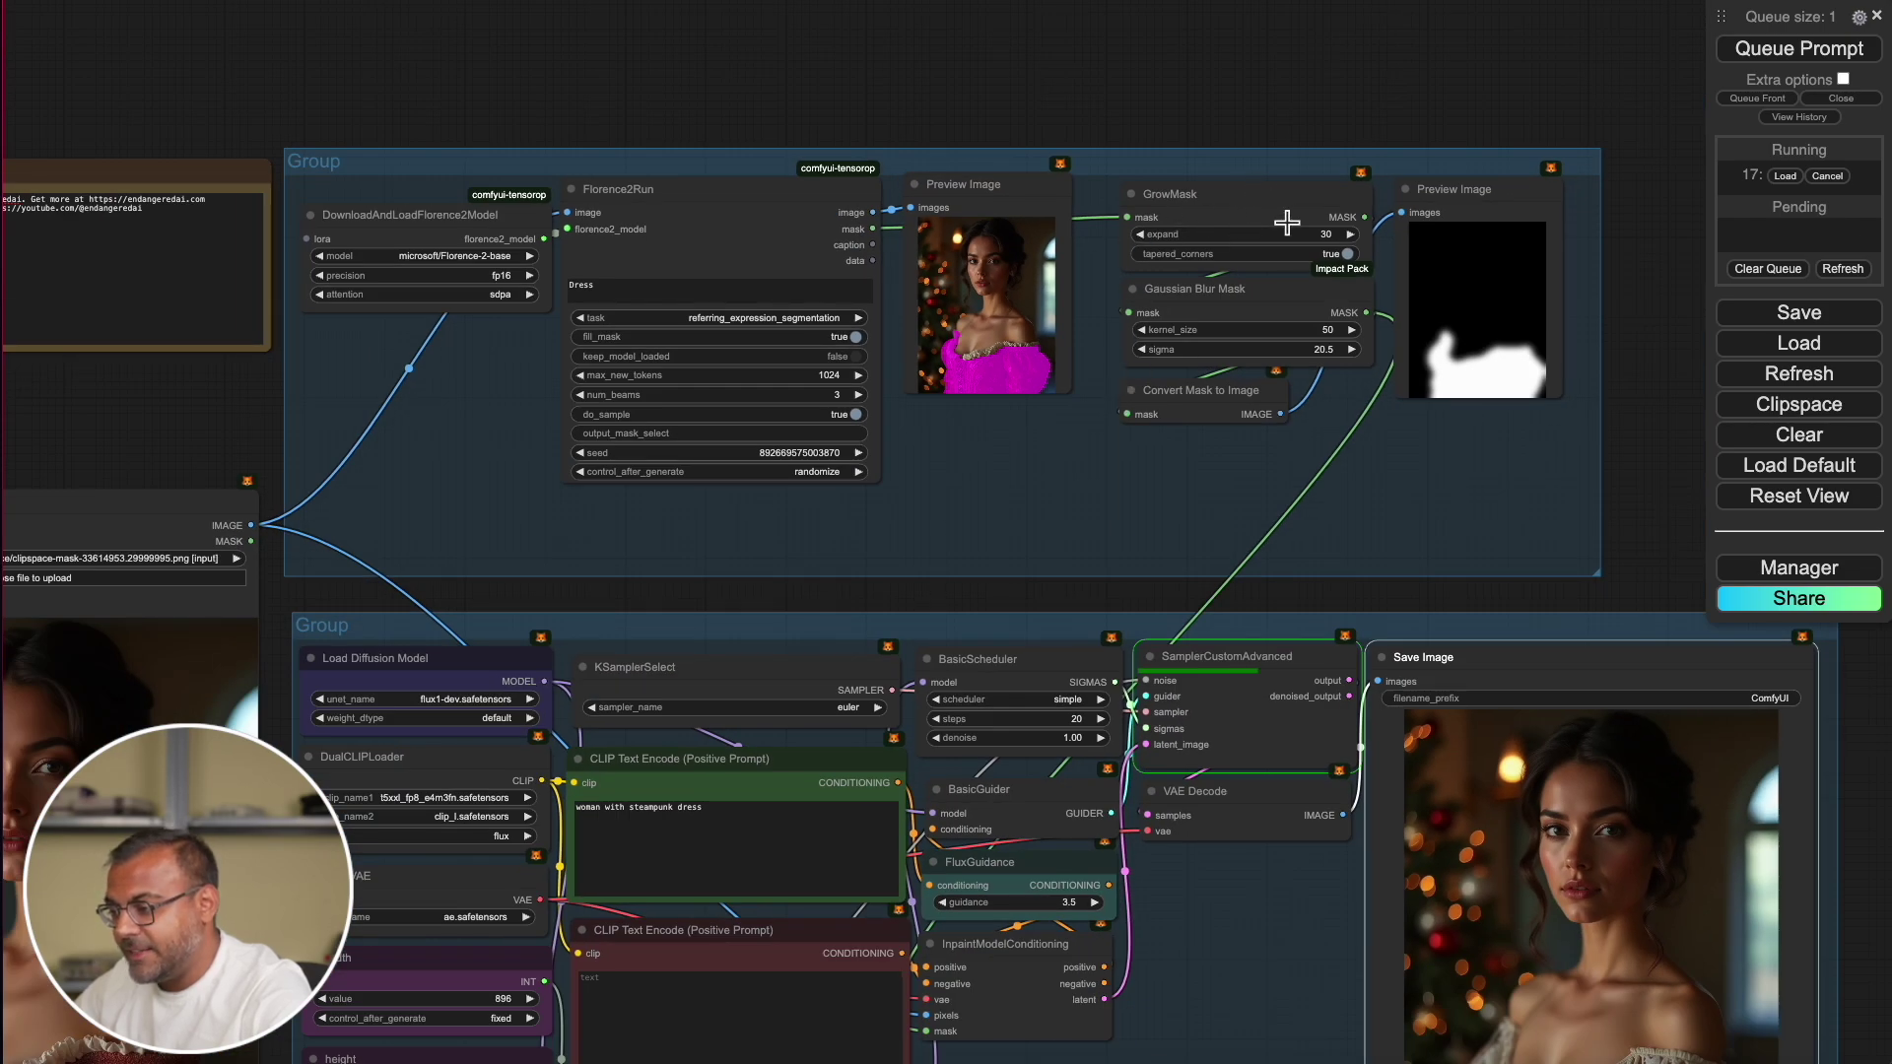
pyautogui.scroll(-3, 1594, 767)
pyautogui.scroll(5, 1602, 798)
pyautogui.scroll(1, 1607, 829)
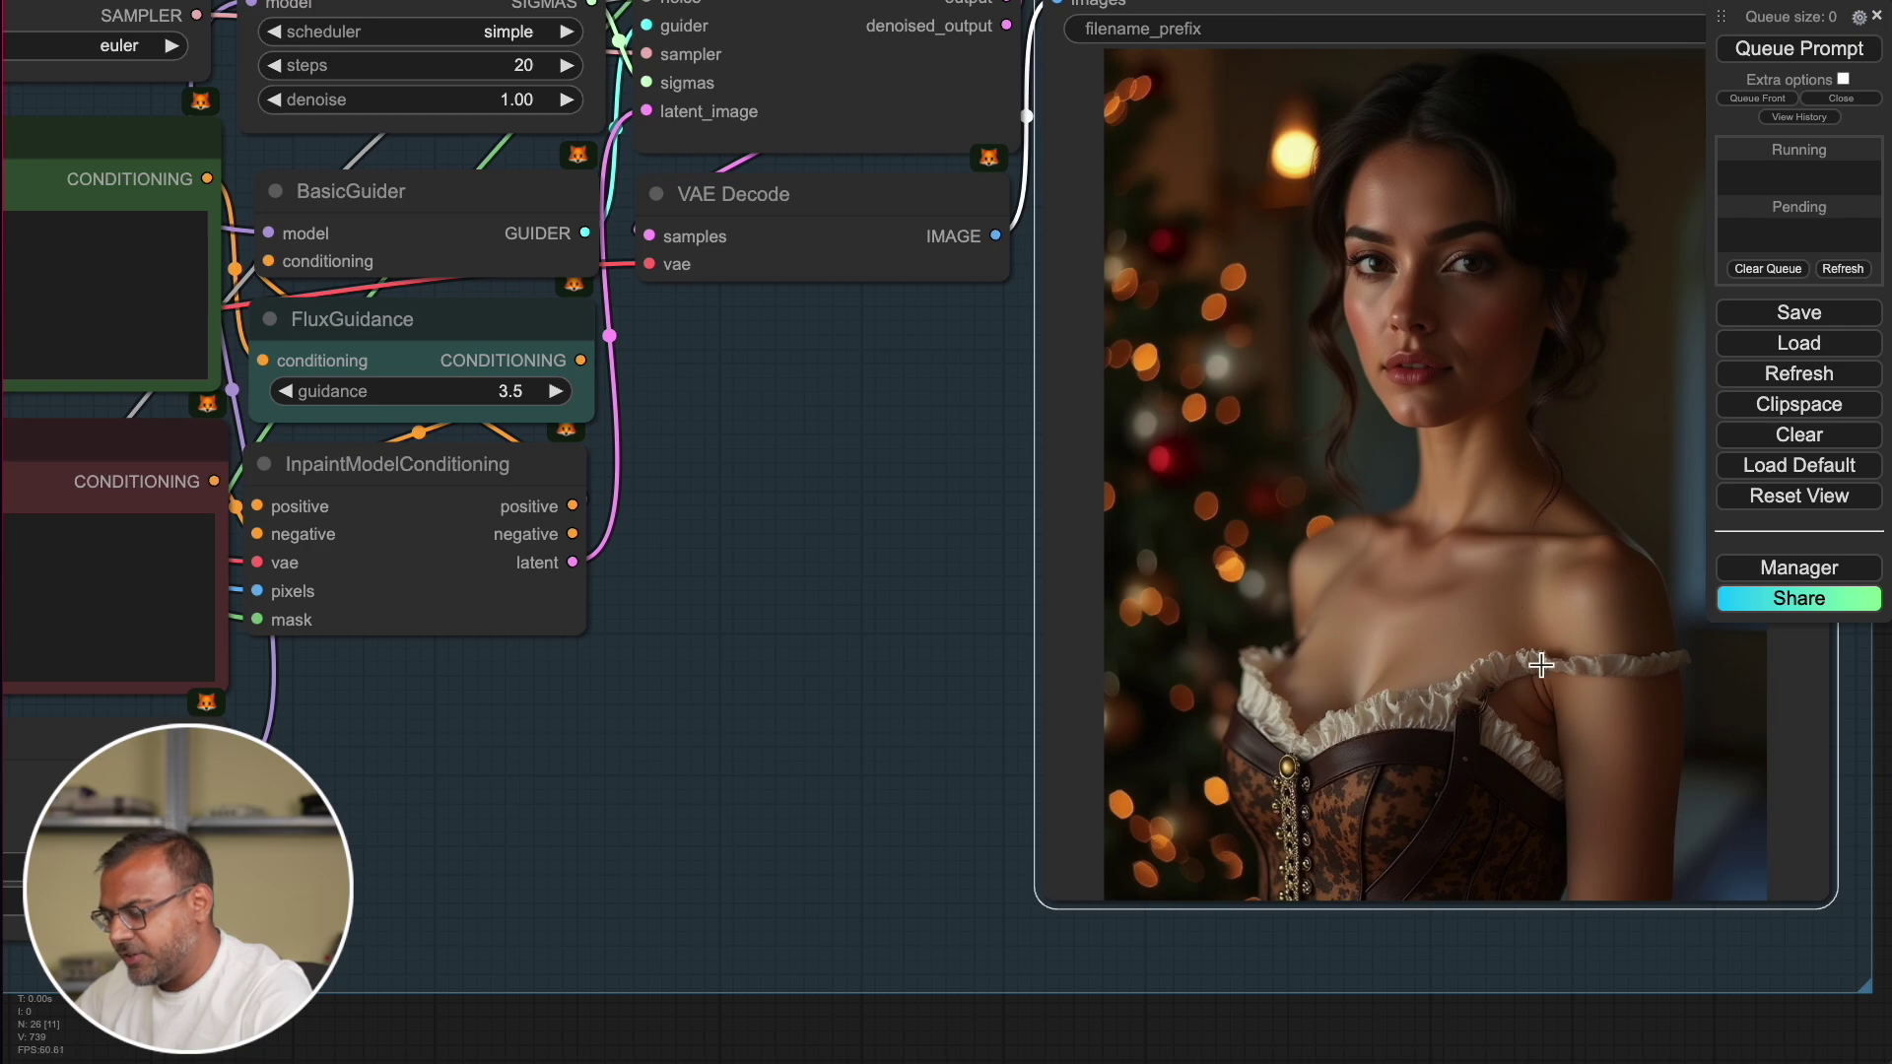
pyautogui.scroll(10, 1031, 400)
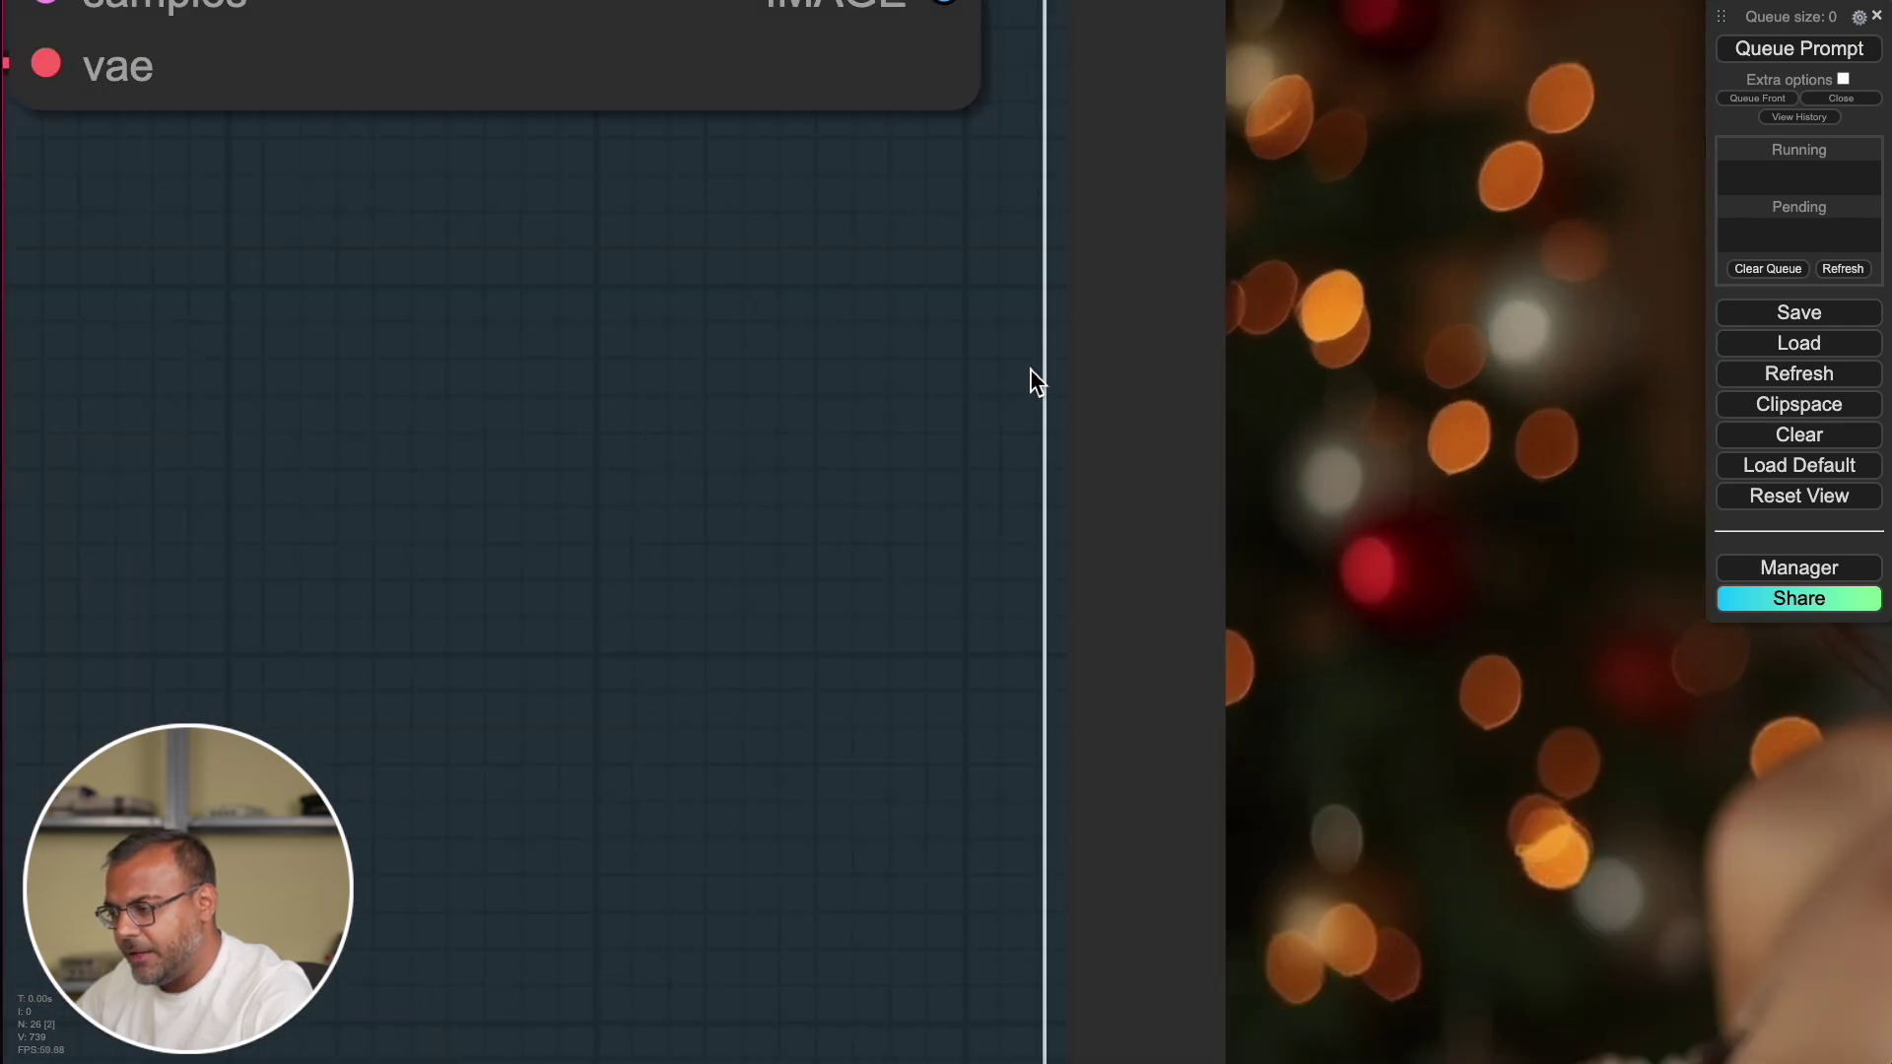
pyautogui.scroll(-9, 1031, 399)
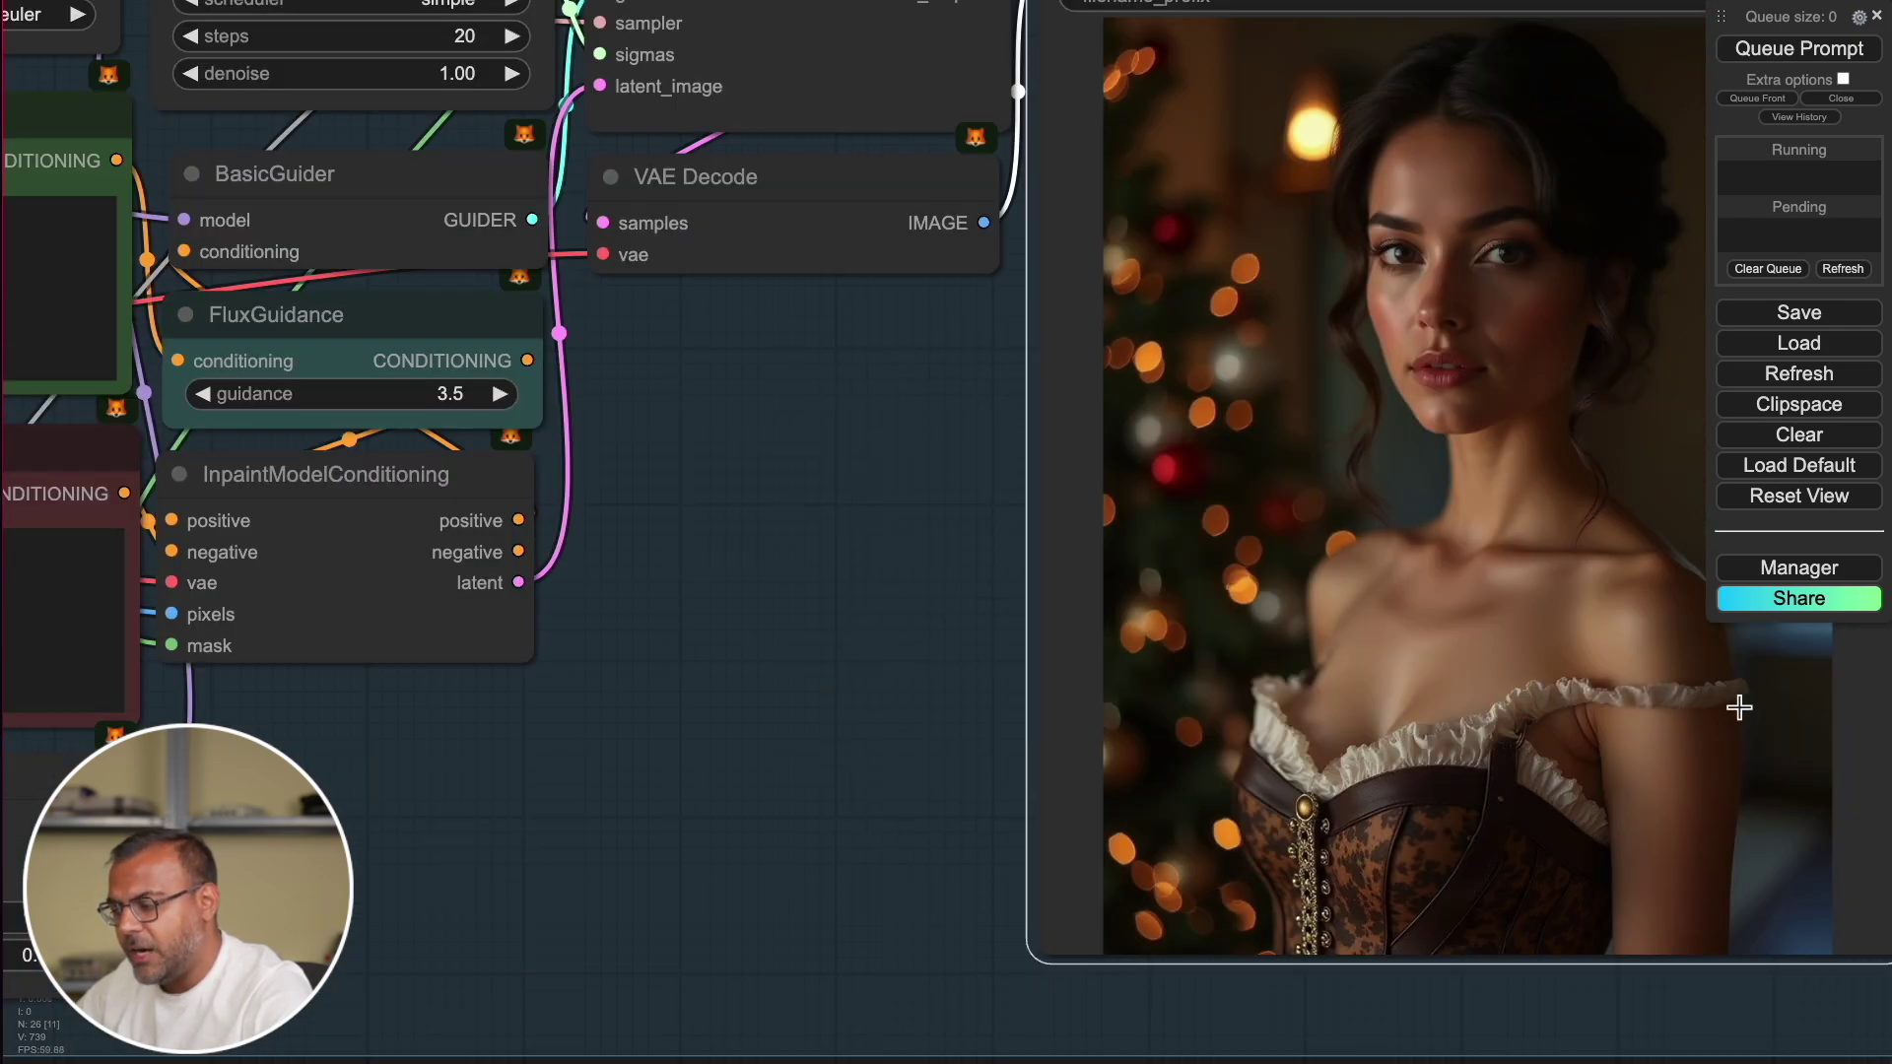